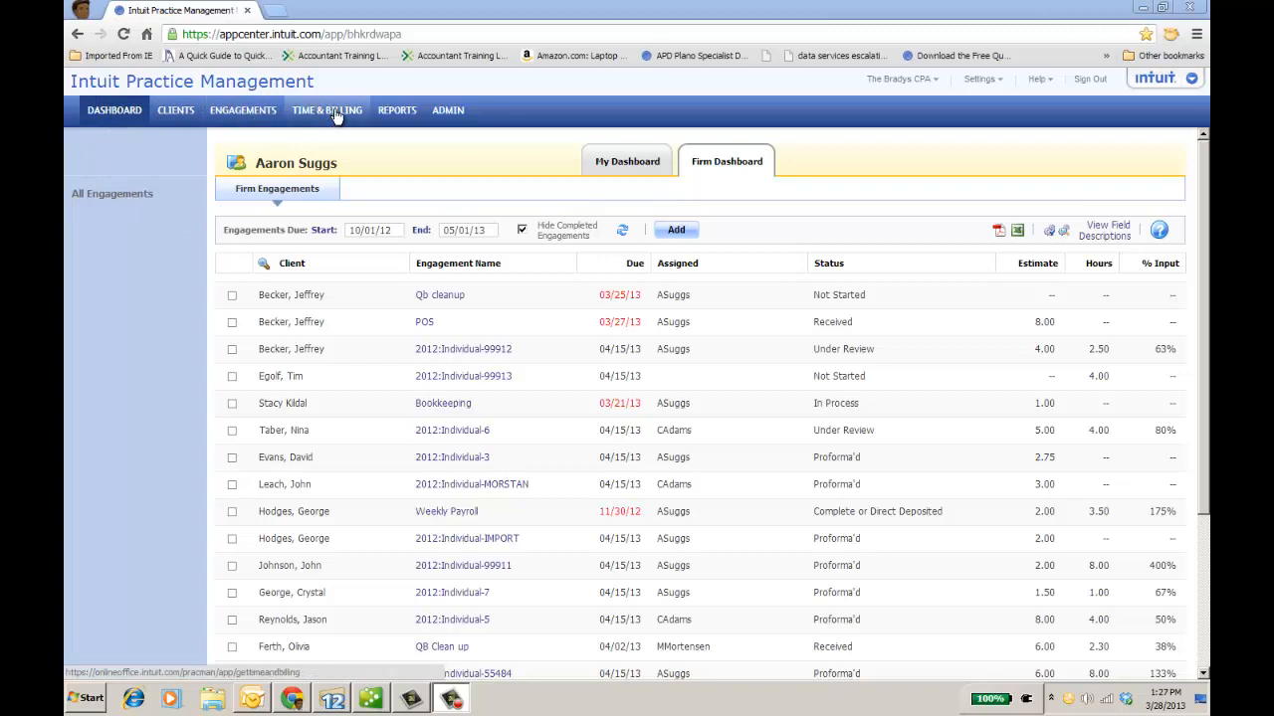
- Review the personal dashboard's weekly timesheet with its notes field, and the list of own engagements
{"action": "left_click", "coordinate": [604, 167]}
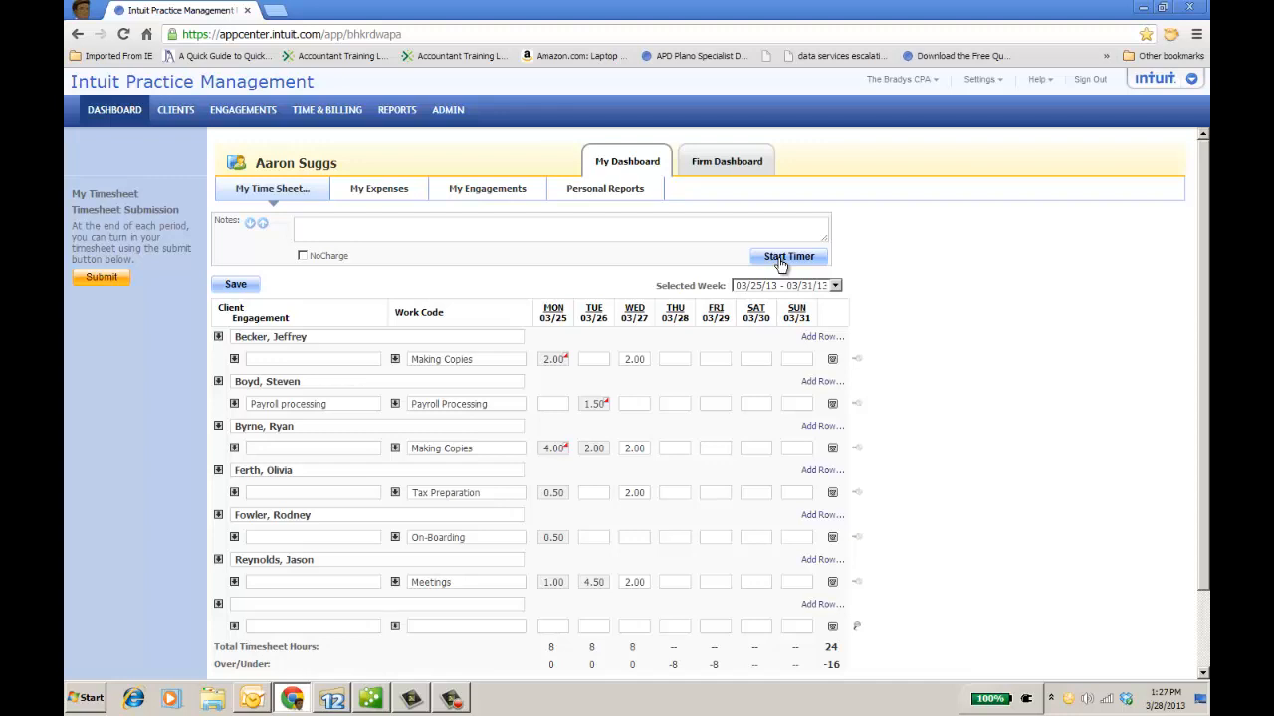
{"action": "left_click", "coordinate": [634, 227]}
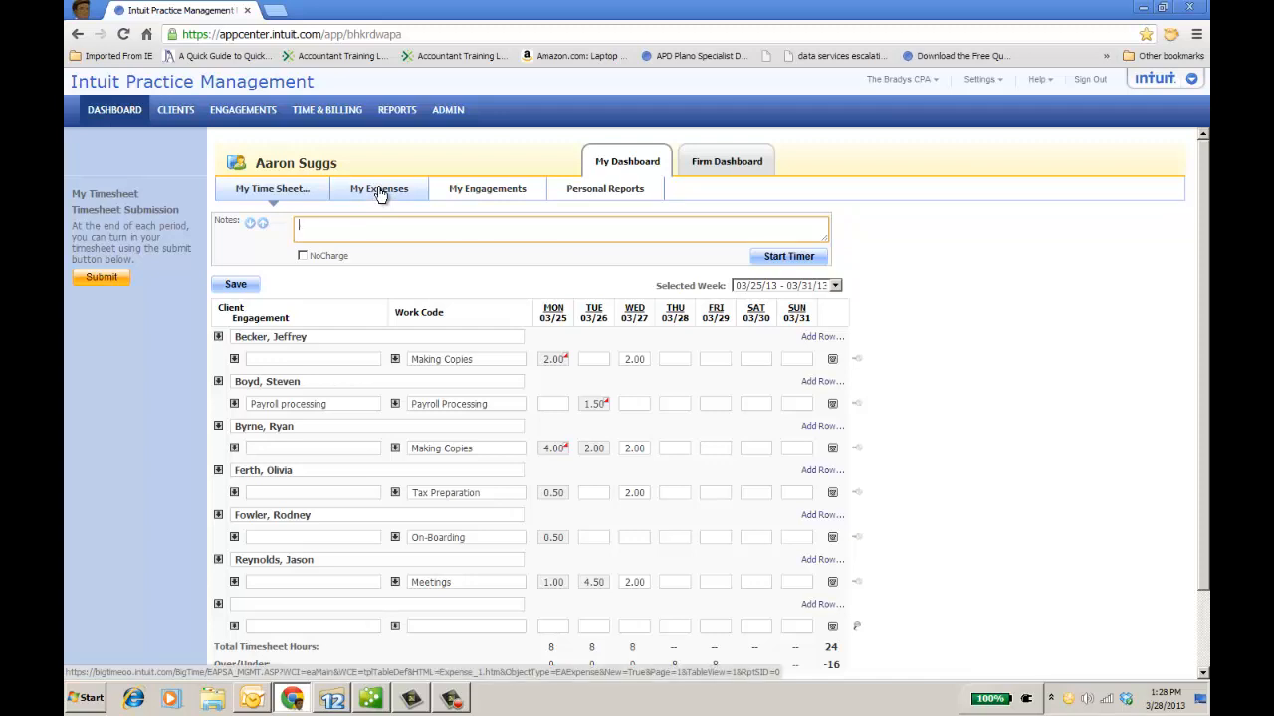
{"action": "left_click", "coordinate": [486, 192]}
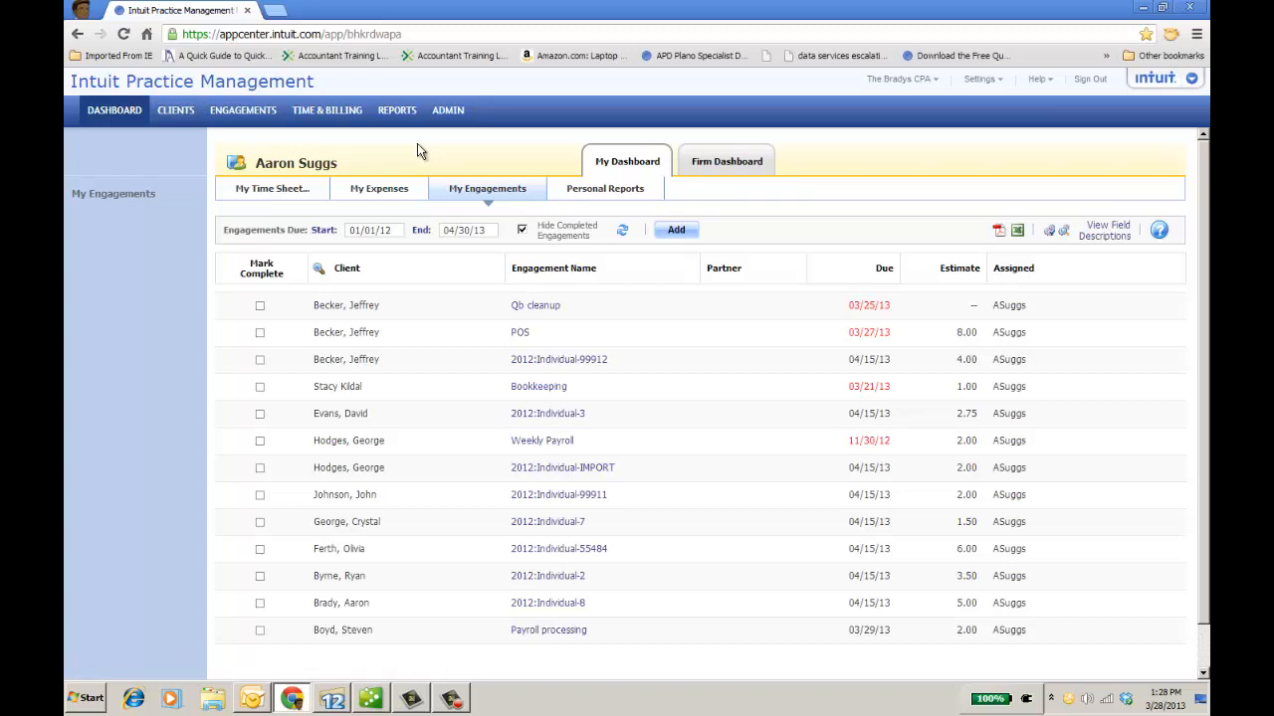
- Open the client records and examine the first client's additional contact details, collapsing them again when finished
{"action": "left_click", "coordinate": [176, 112]}
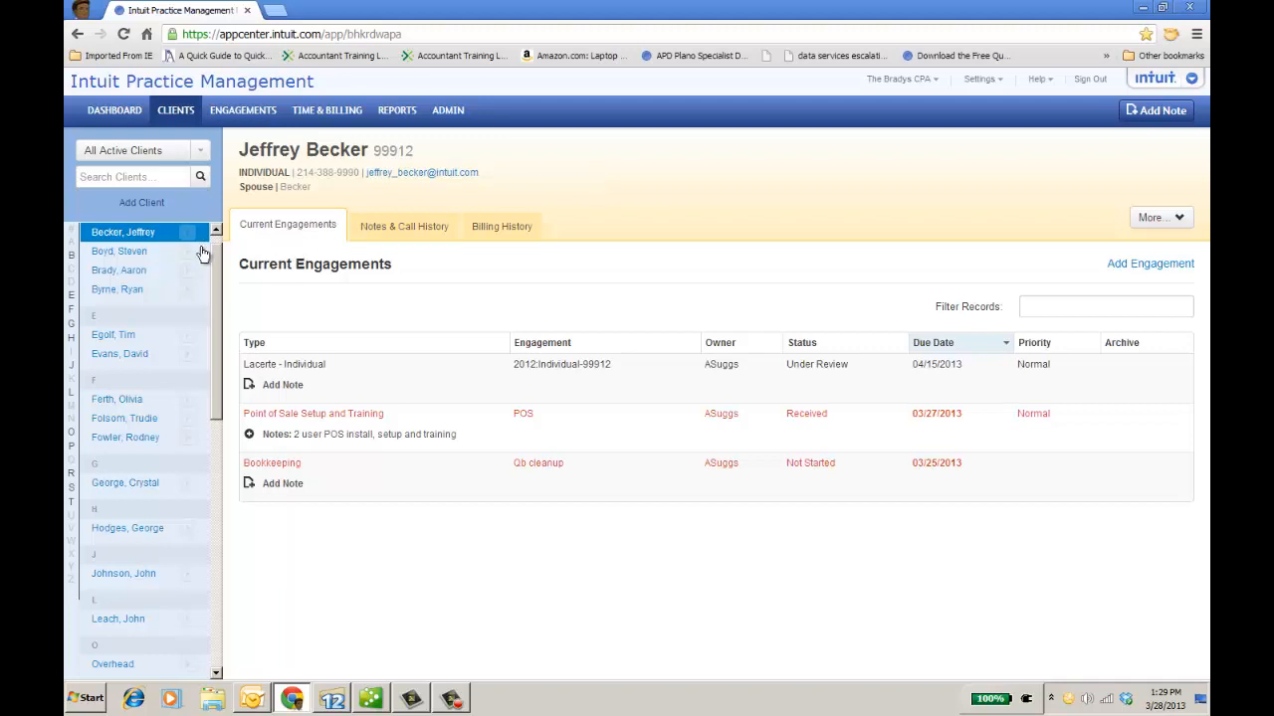
{"action": "left_click", "coordinate": [1178, 219]}
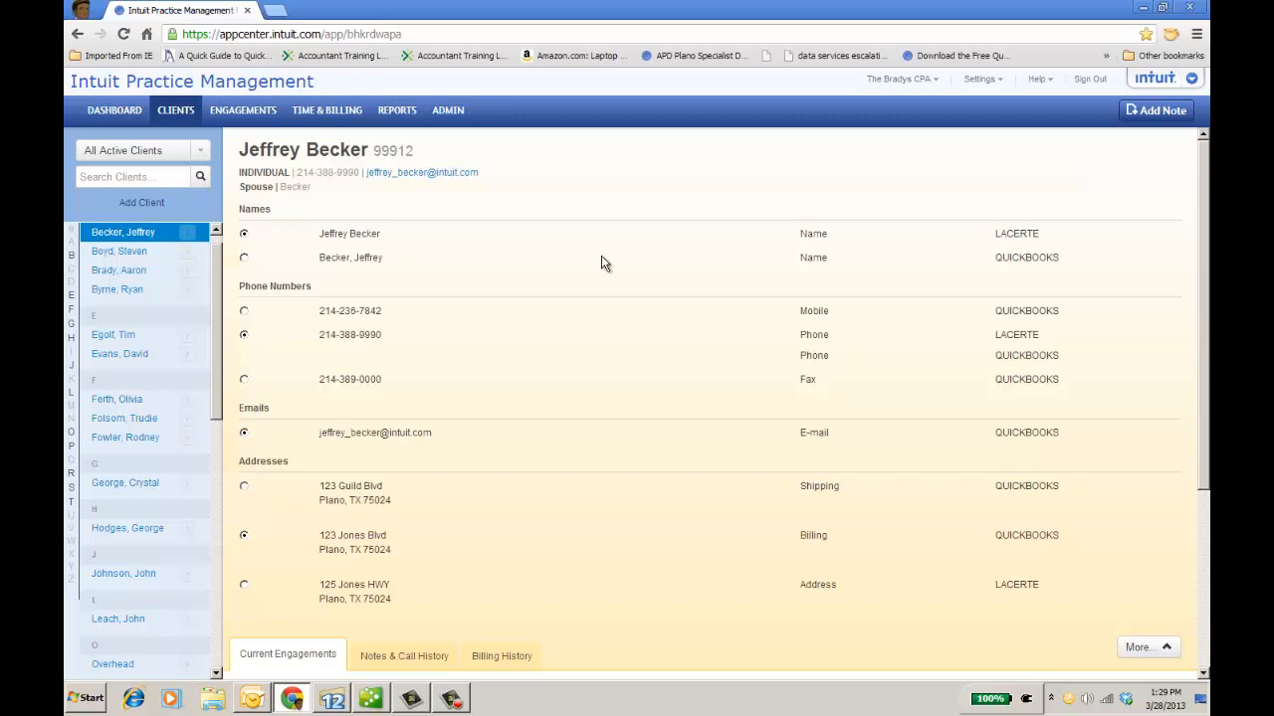
{"action": "left_click", "coordinate": [1166, 647]}
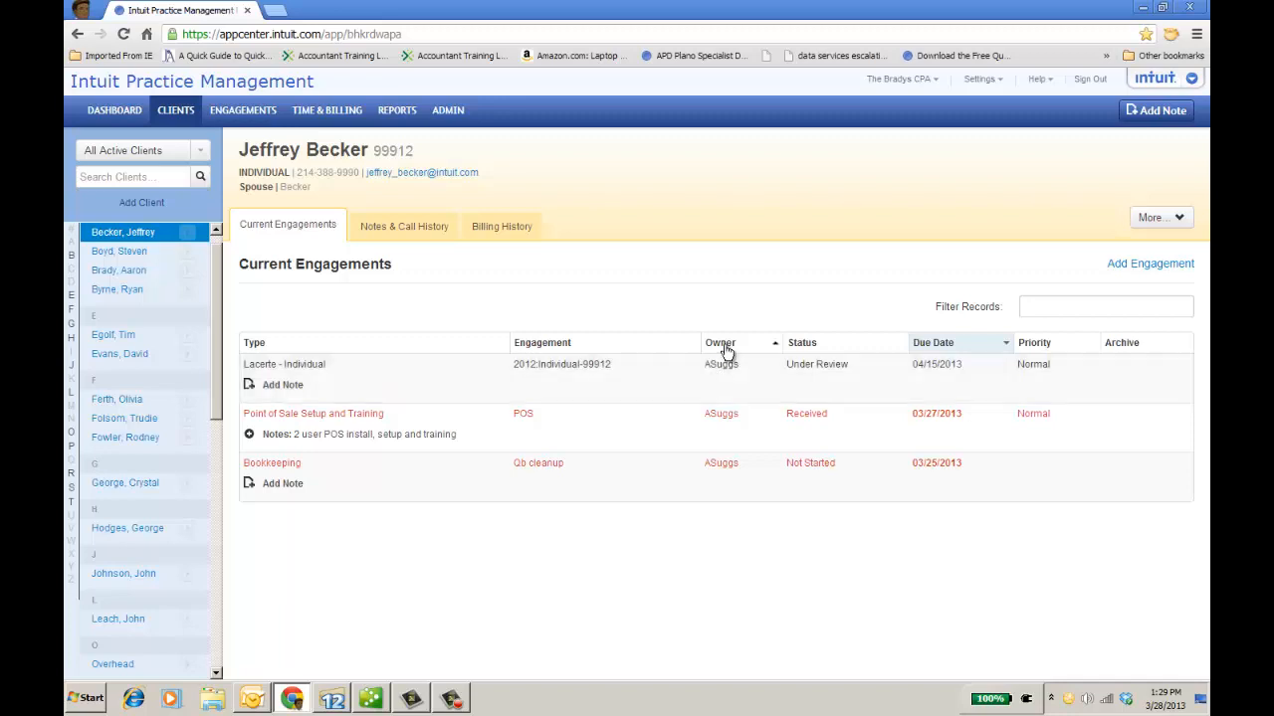
- Add a Phone Call entry reading "re tax return" to the client's notes and call history, flagged as needing follow-up
{"action": "left_click", "coordinate": [403, 226]}
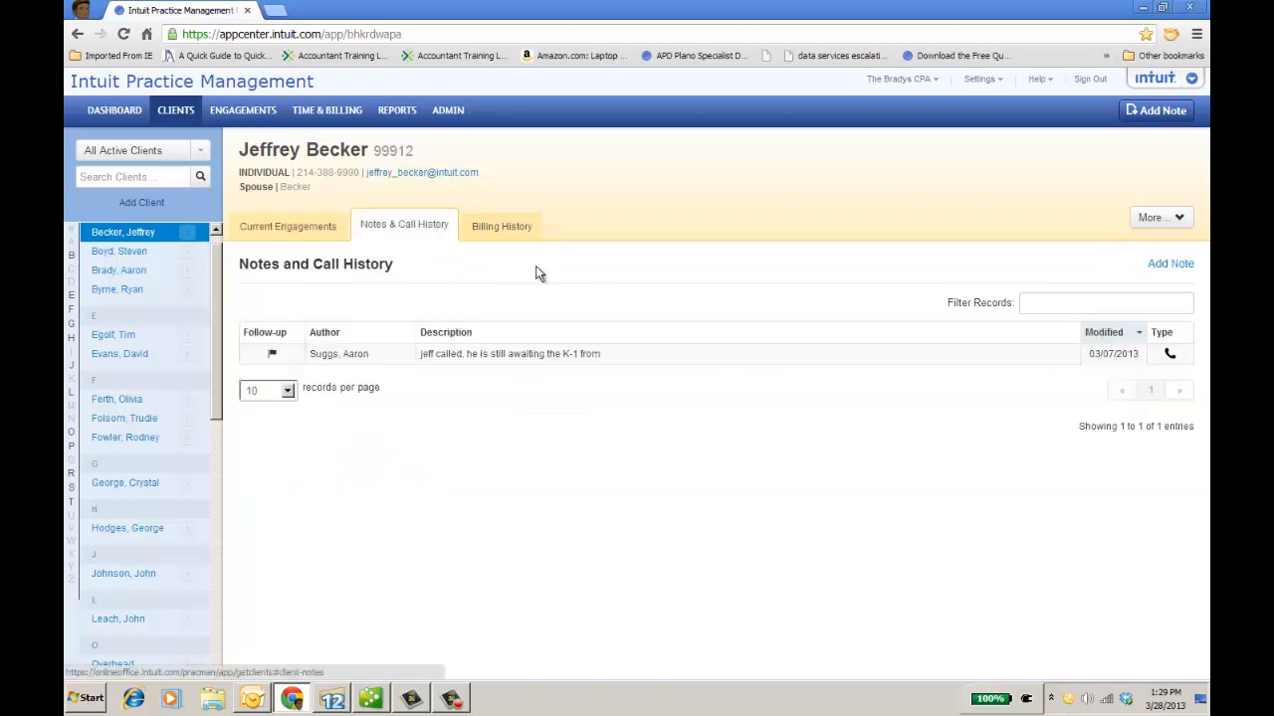
{"action": "left_click", "coordinate": [1164, 264]}
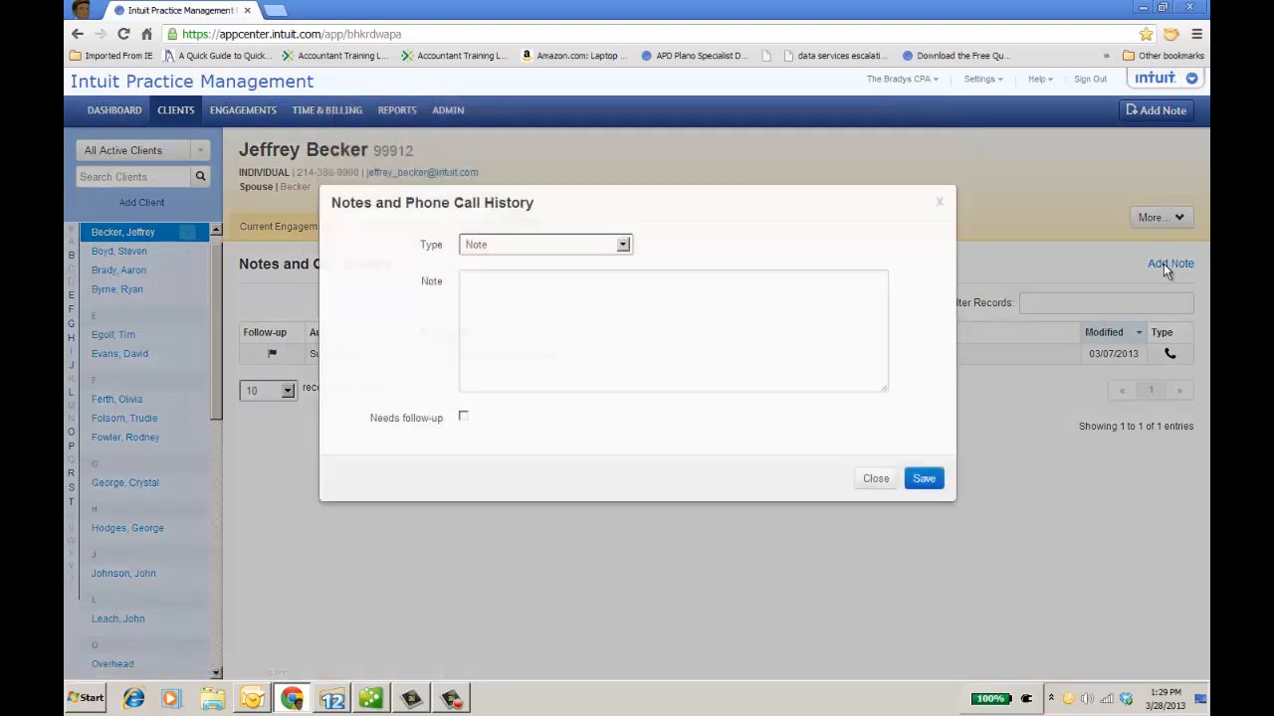
{"action": "left_click", "coordinate": [623, 250]}
{"action": "left_click", "coordinate": [590, 282]}
{"action": "left_click", "coordinate": [596, 295]}
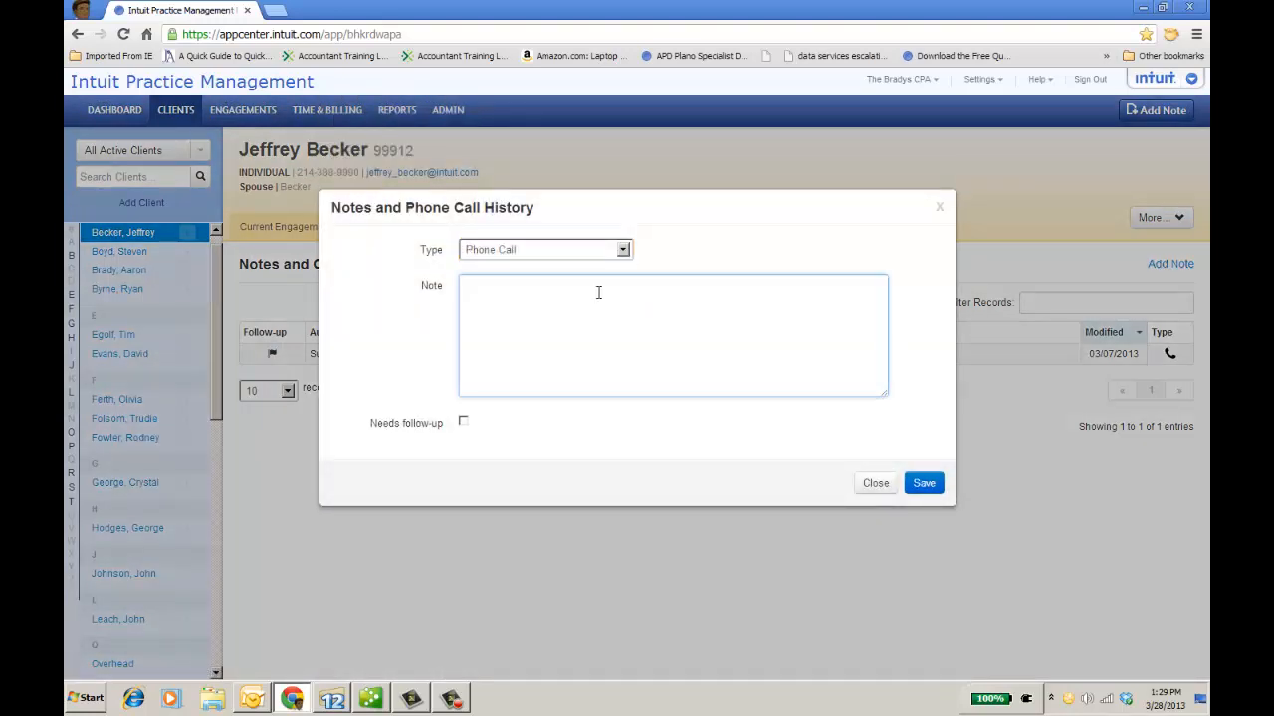
{"action": "type", "text": "re tax return"}
{"action": "left_click", "coordinate": [463, 421]}
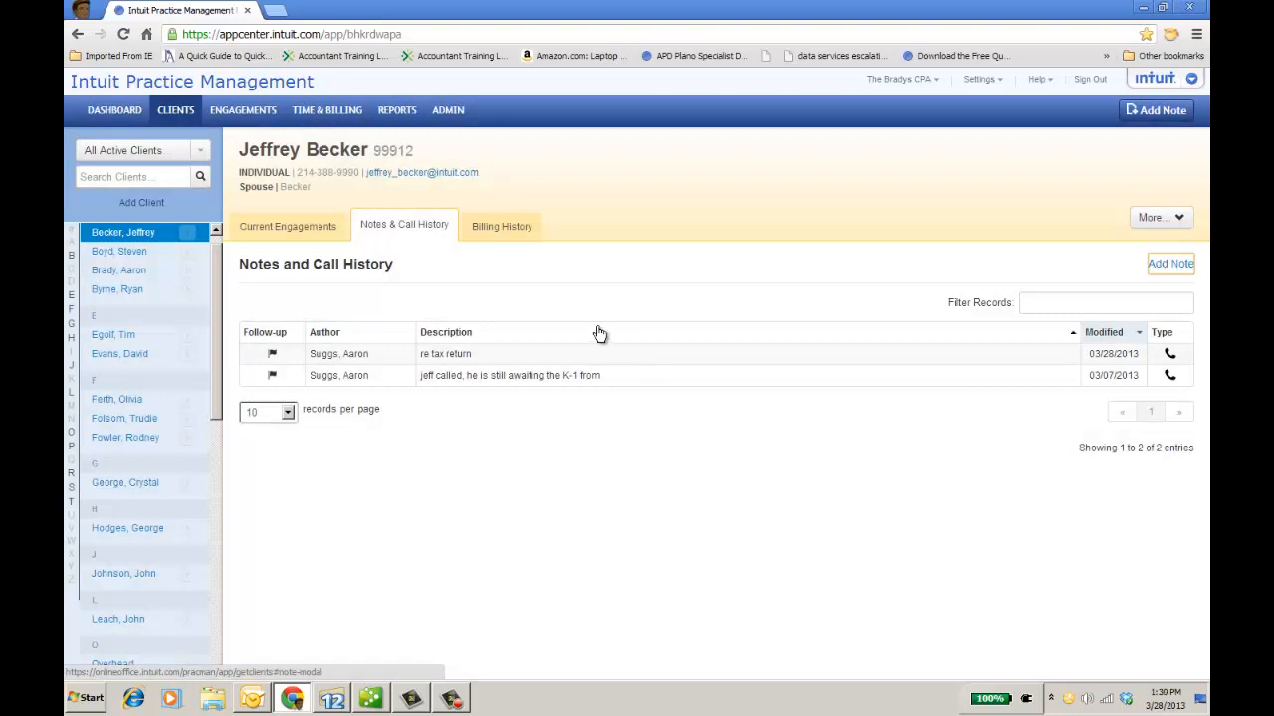
- Review the client's billing history and return to the current engagements
{"action": "left_click", "coordinate": [501, 234]}
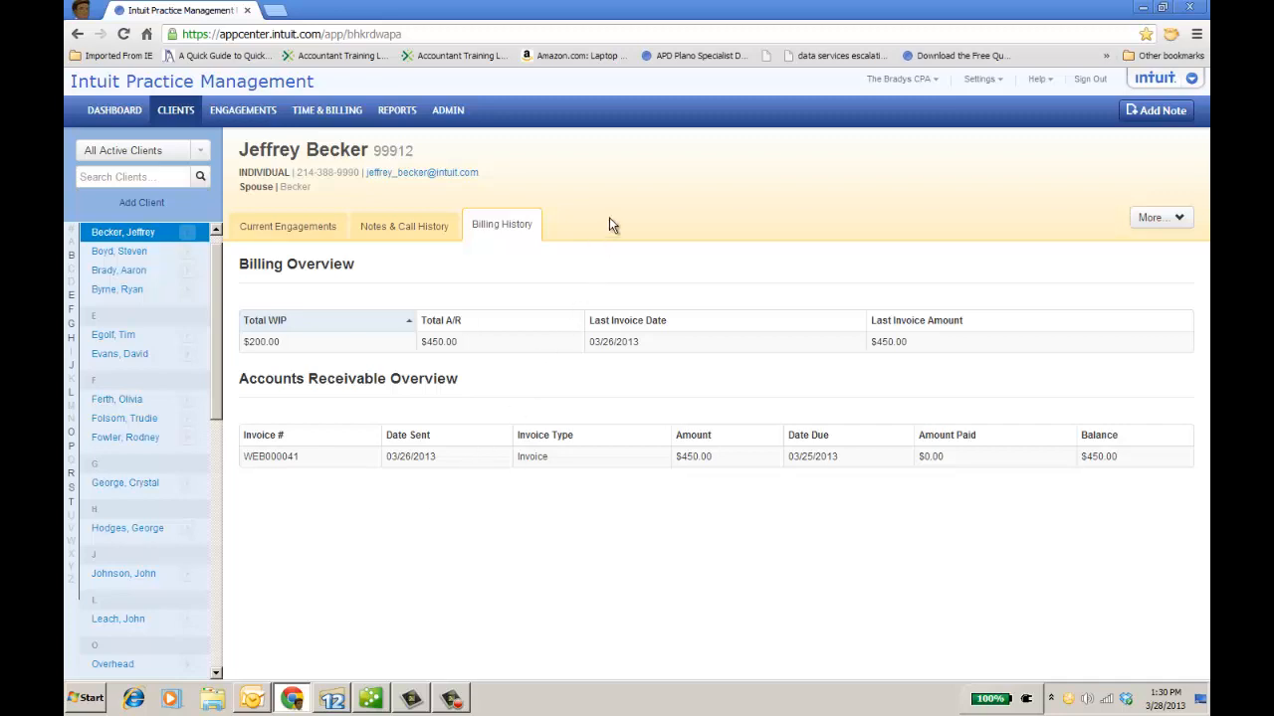
{"action": "left_click", "coordinate": [341, 227]}
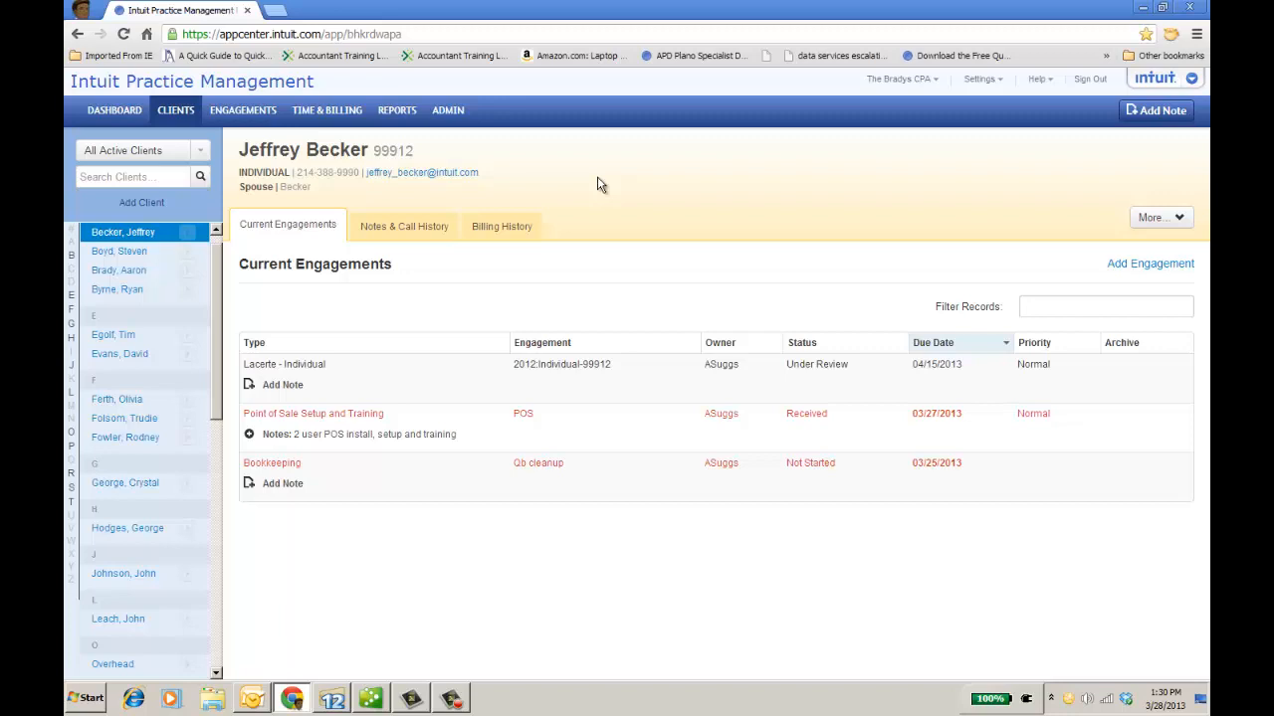
- Explore ways to find clients: search for "ta", clear the search, jump to letter E and check the client-type filter options
{"action": "left_click", "coordinate": [141, 179]}
{"action": "type", "text": "ta"}
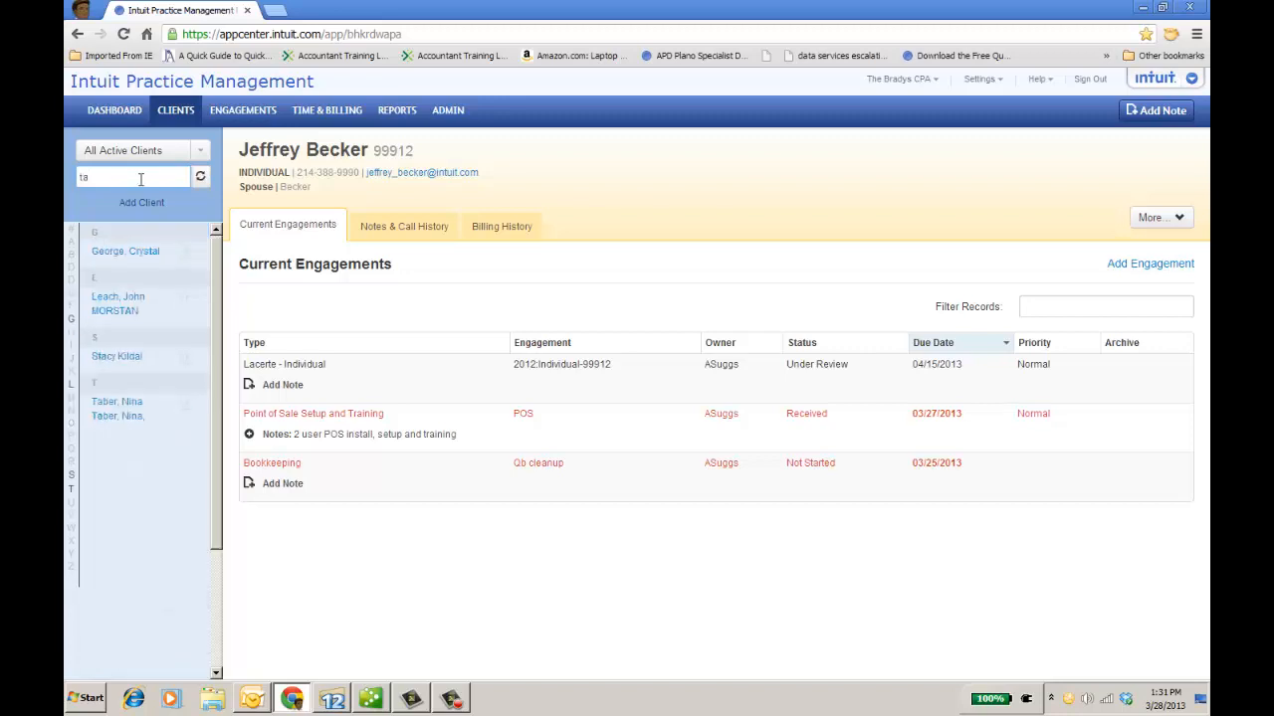
{"action": "left_click", "coordinate": [200, 176]}
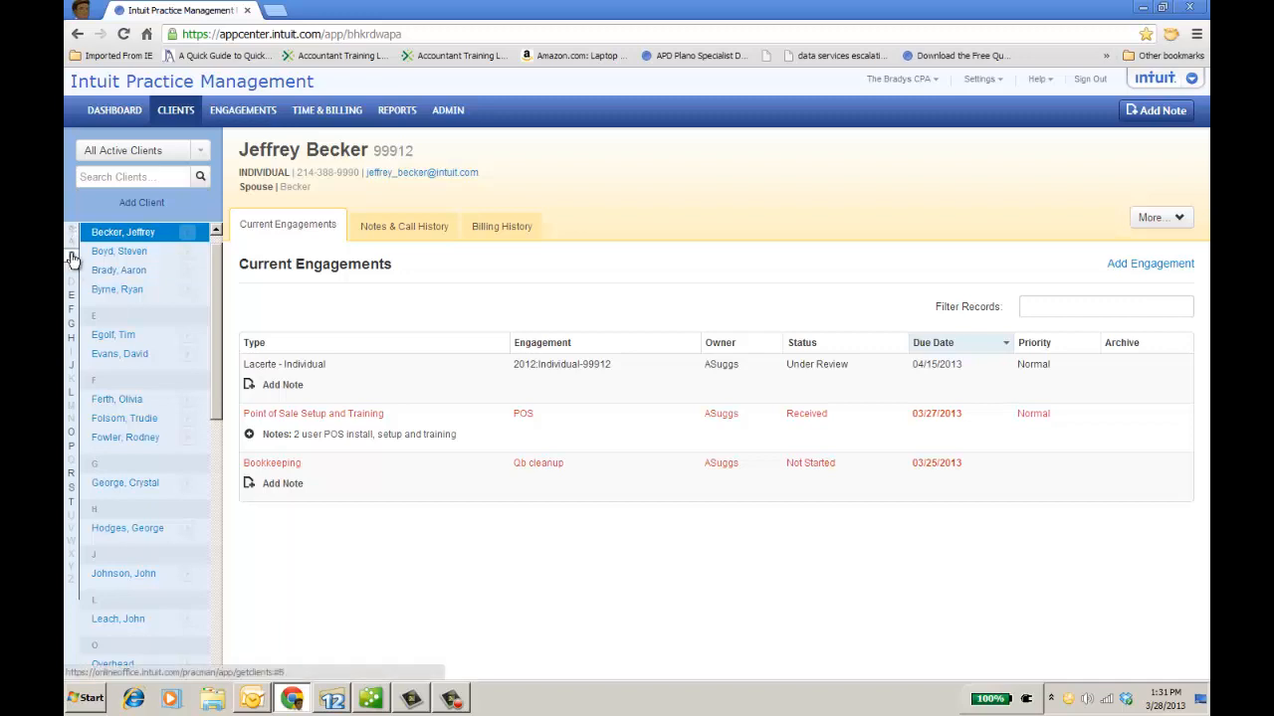
{"action": "left_click", "coordinate": [71, 296]}
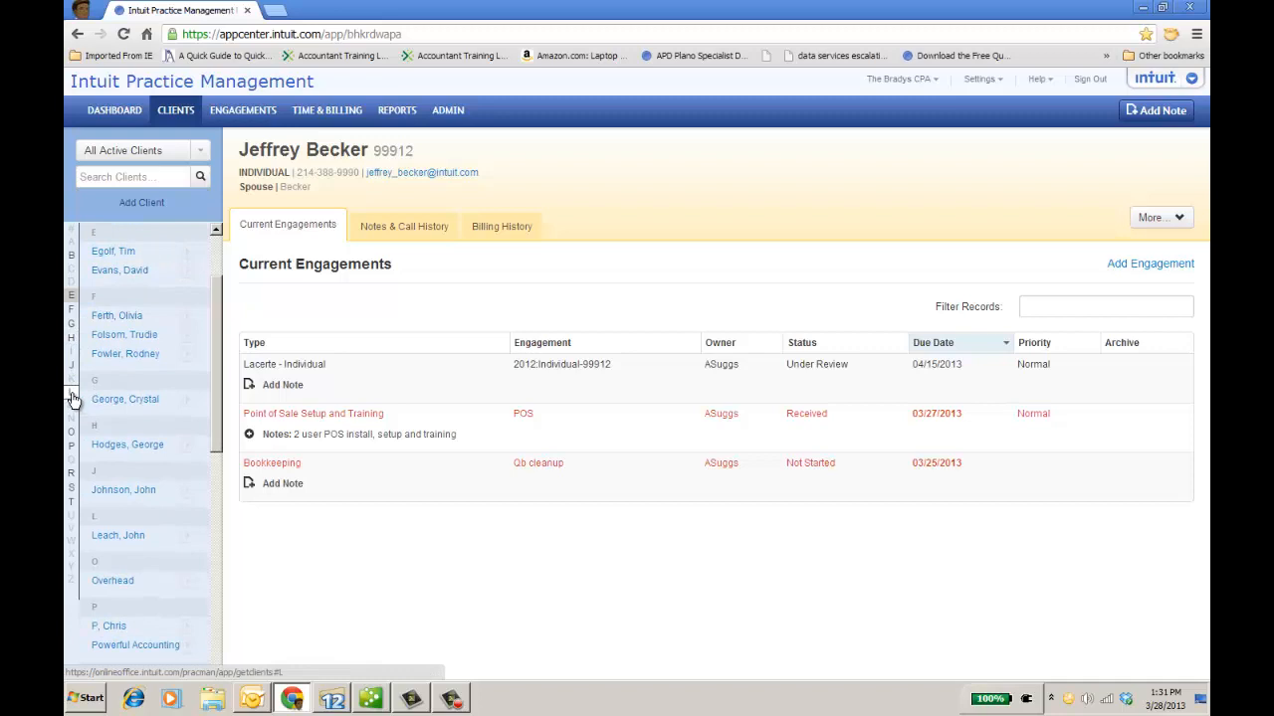
{"action": "left_click", "coordinate": [200, 151]}
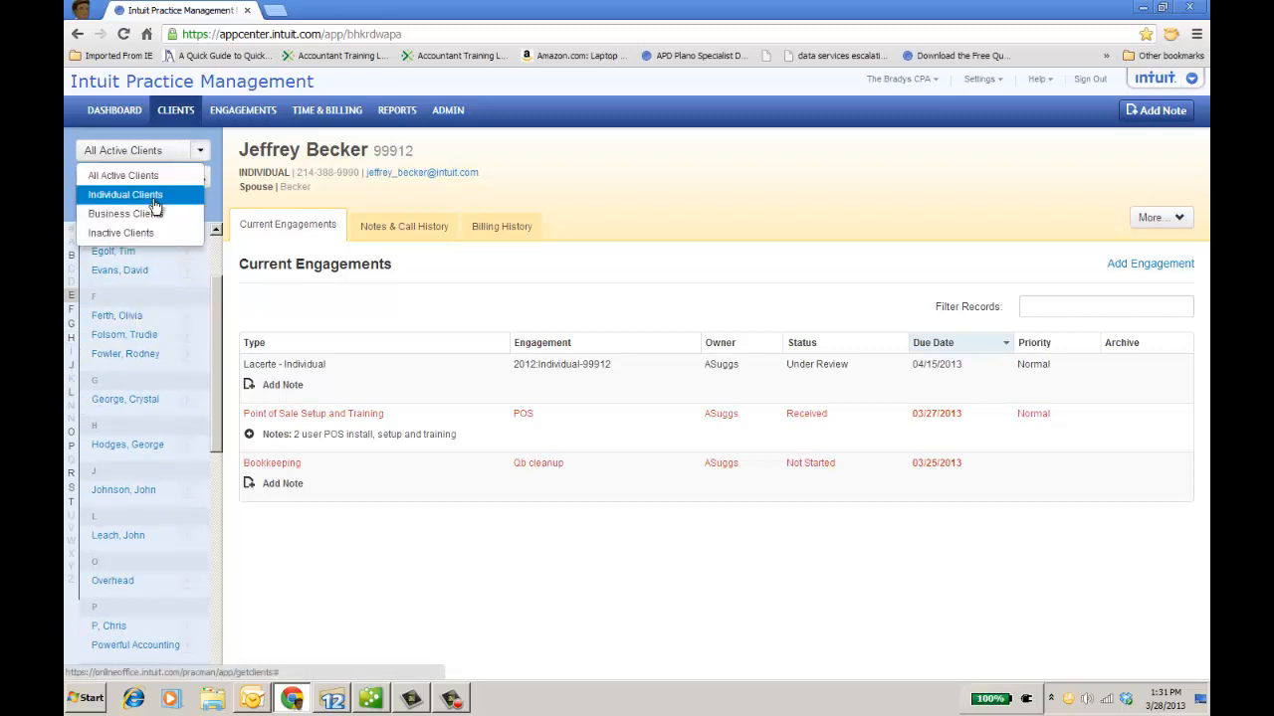
{"action": "left_click", "coordinate": [627, 202]}
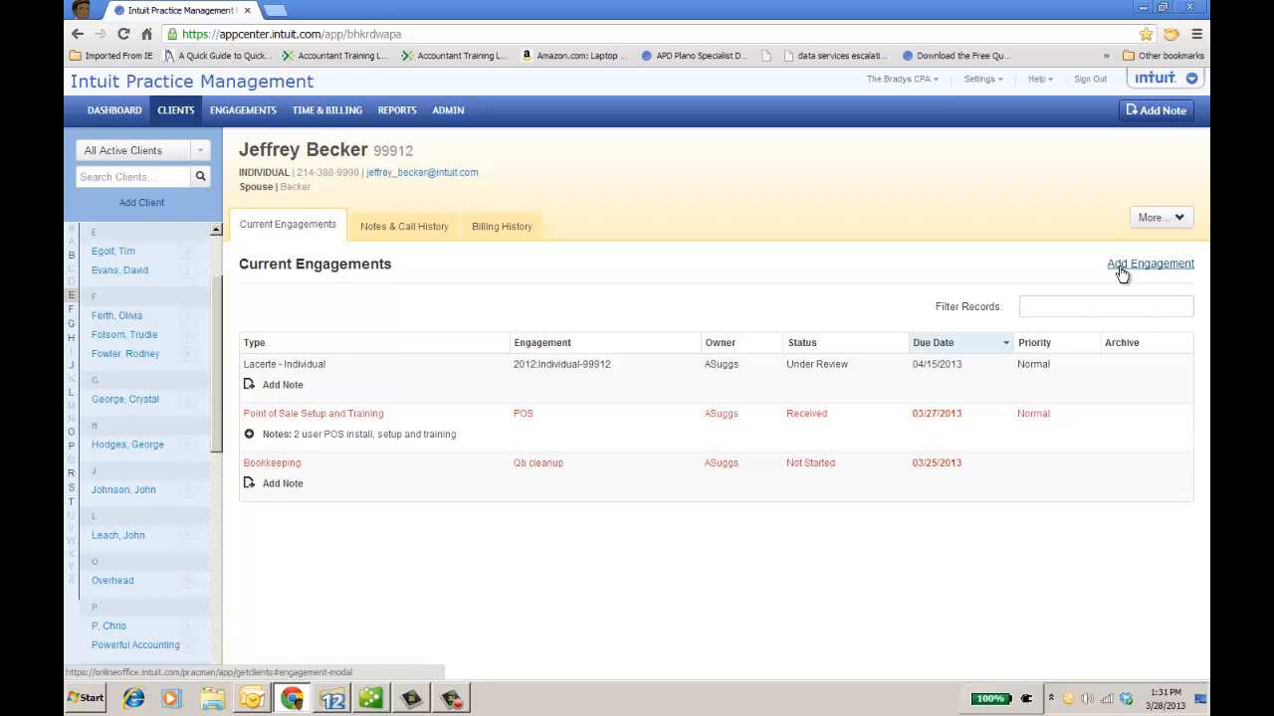
- Examine the Engagement Dashboard for the first three staff members individually and return to the view for Everyone
{"action": "left_click", "coordinate": [270, 116]}
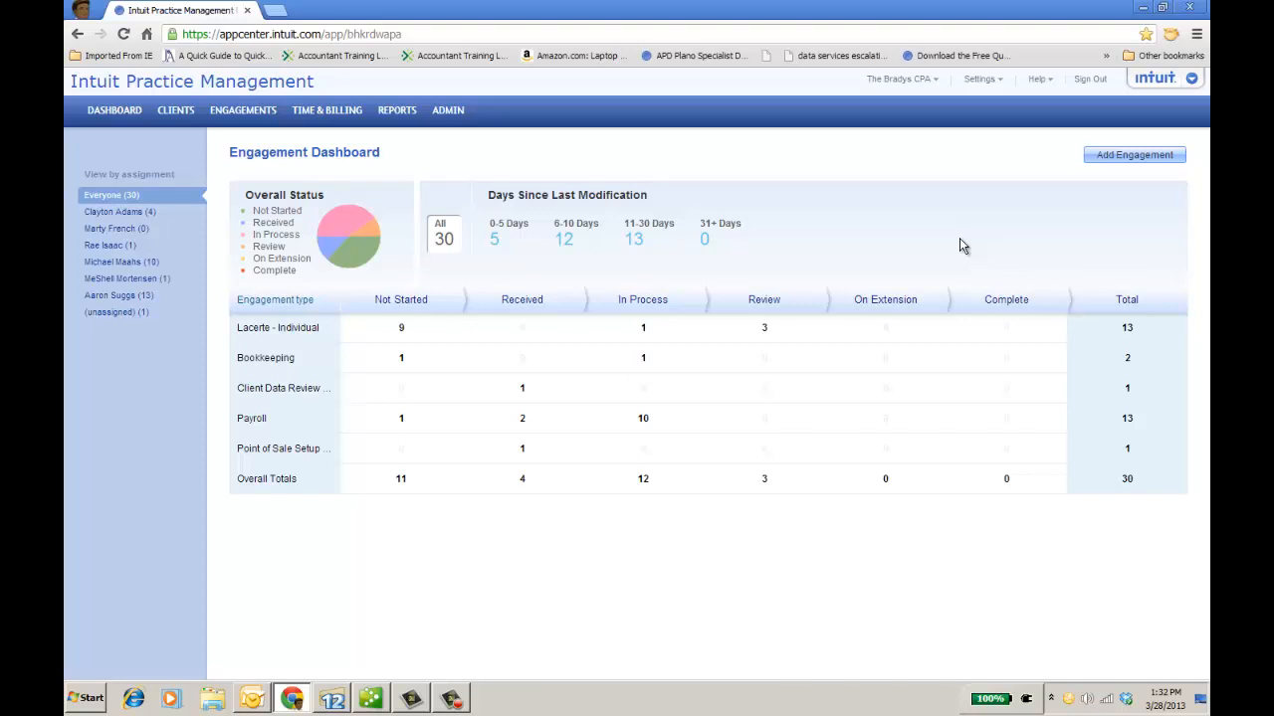
{"action": "left_click", "coordinate": [125, 213]}
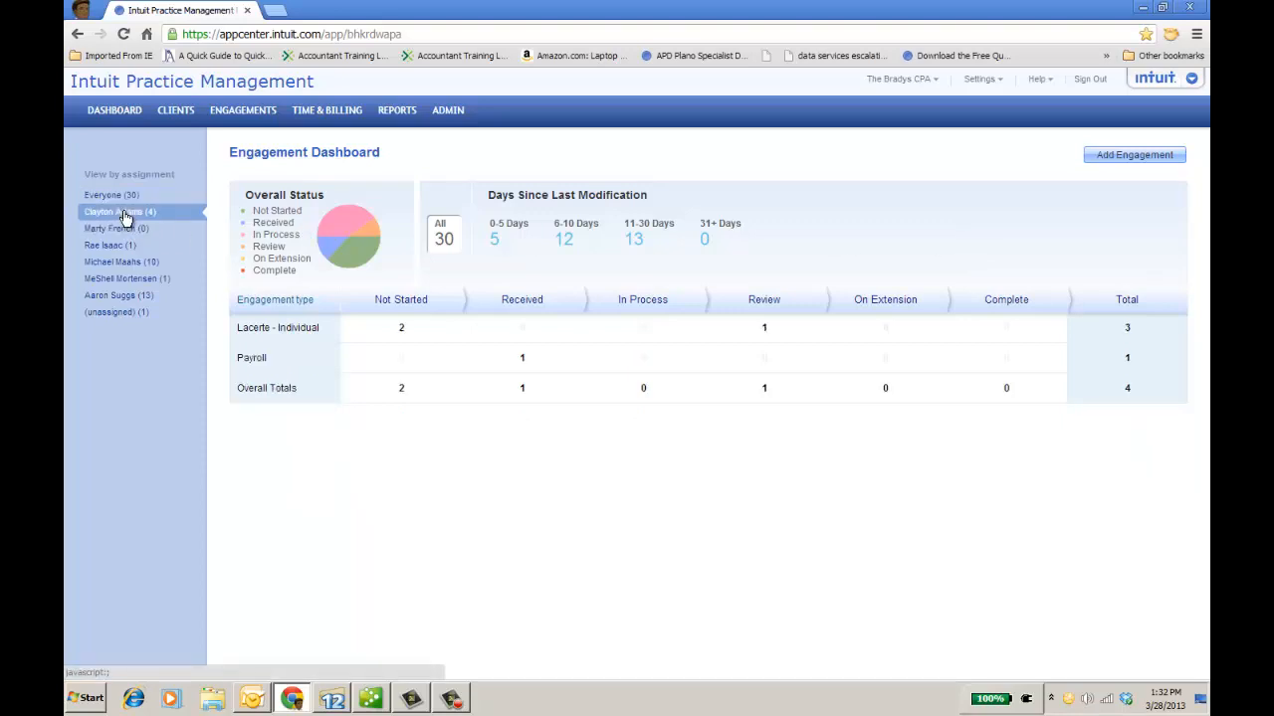
{"action": "left_click", "coordinate": [125, 232]}
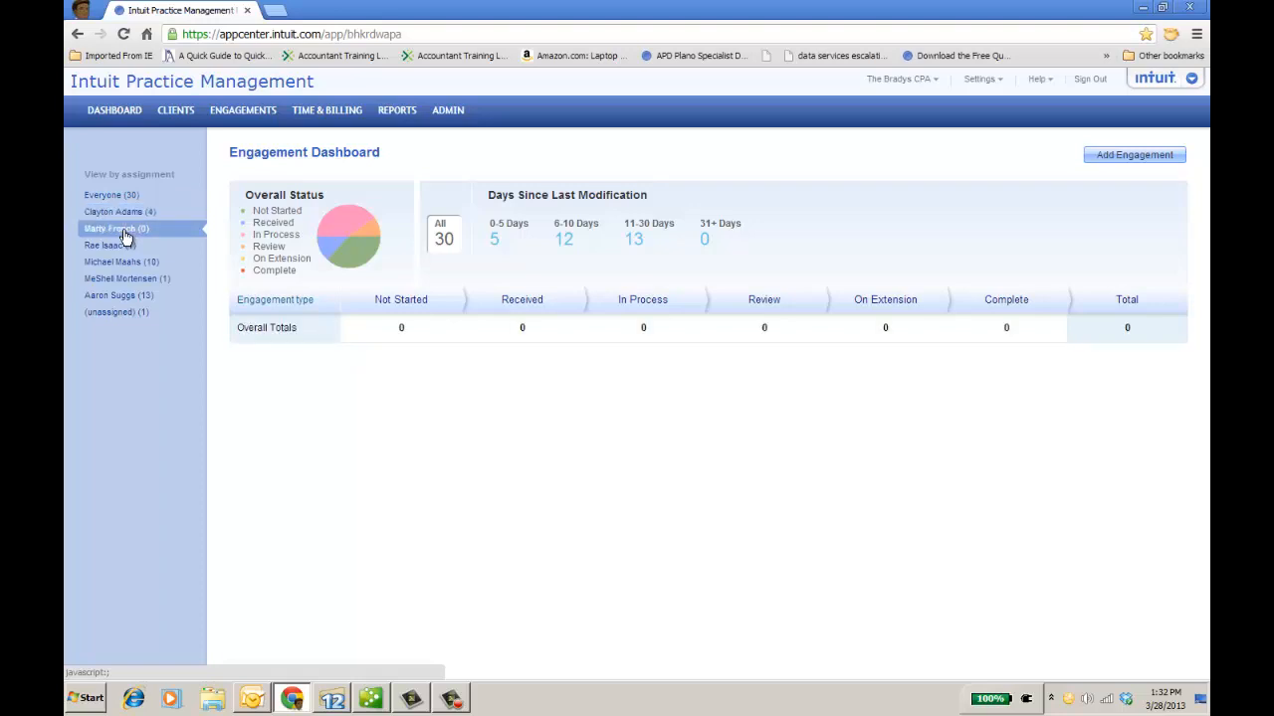
{"action": "left_click", "coordinate": [115, 248]}
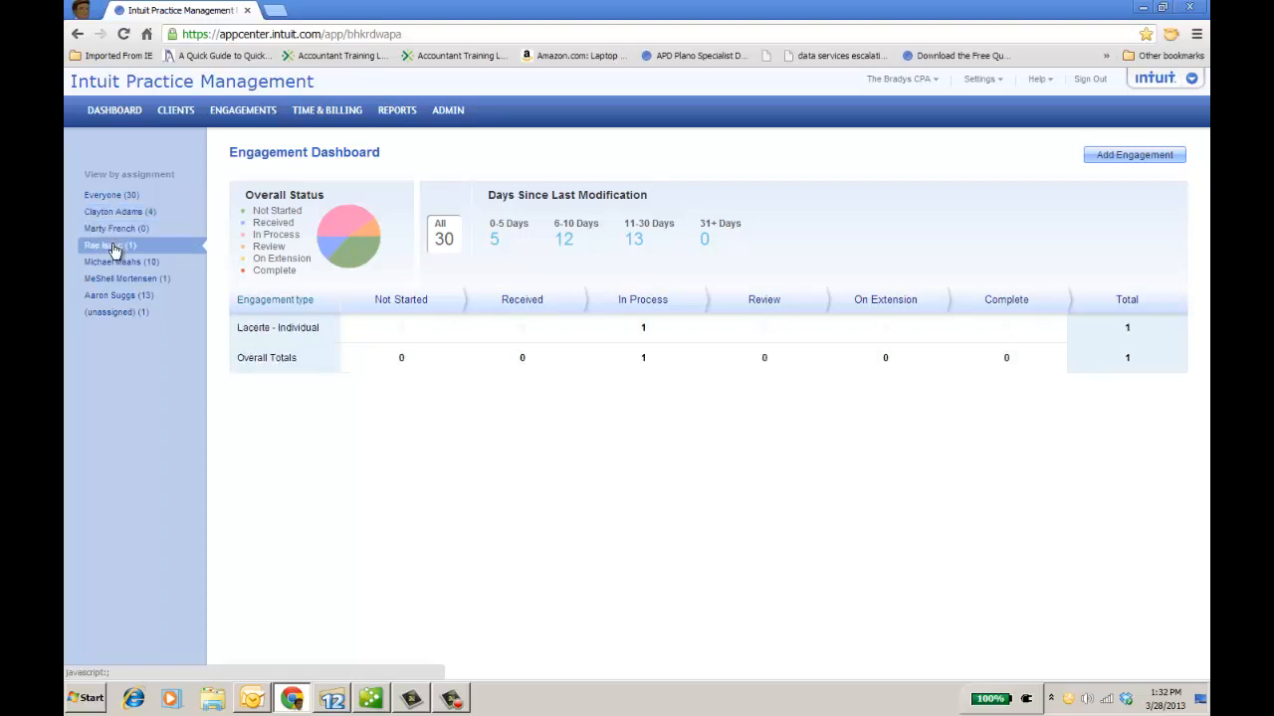
{"action": "left_click", "coordinate": [112, 196]}
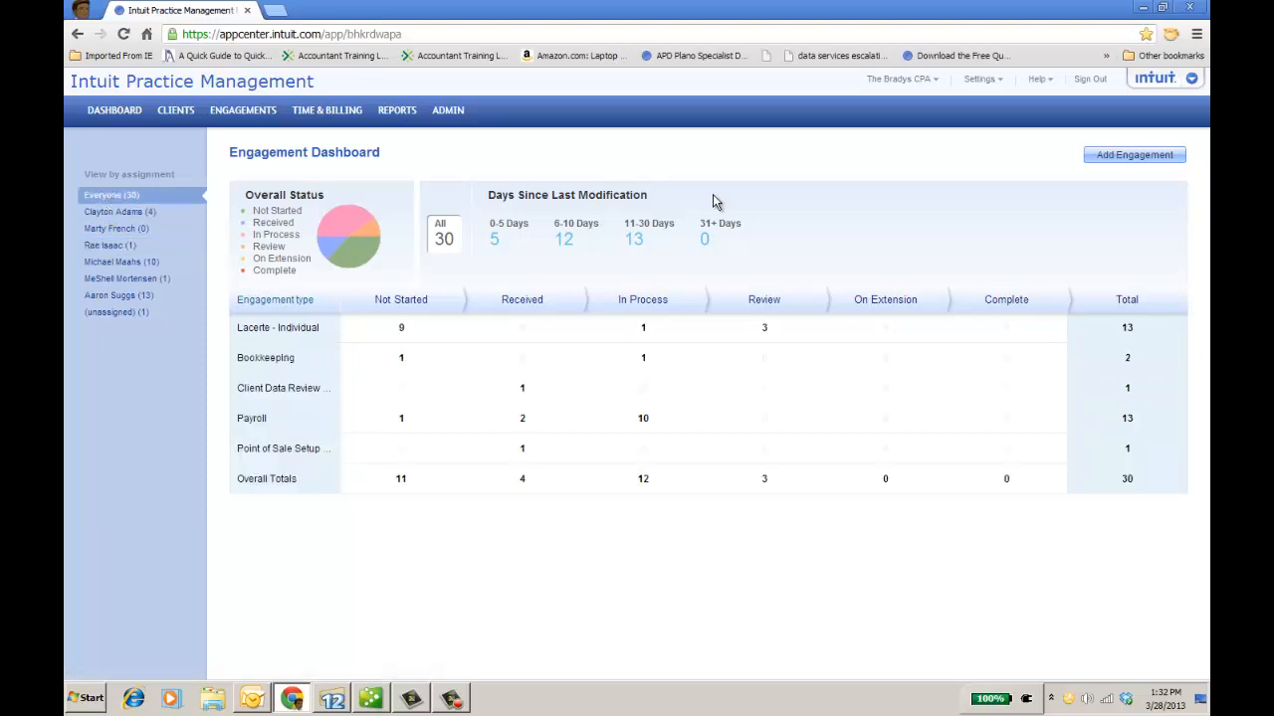
- List all Lacerte - Individual engagements from the Total column and open the first listed engagement's details
{"action": "left_click", "coordinate": [1128, 330]}
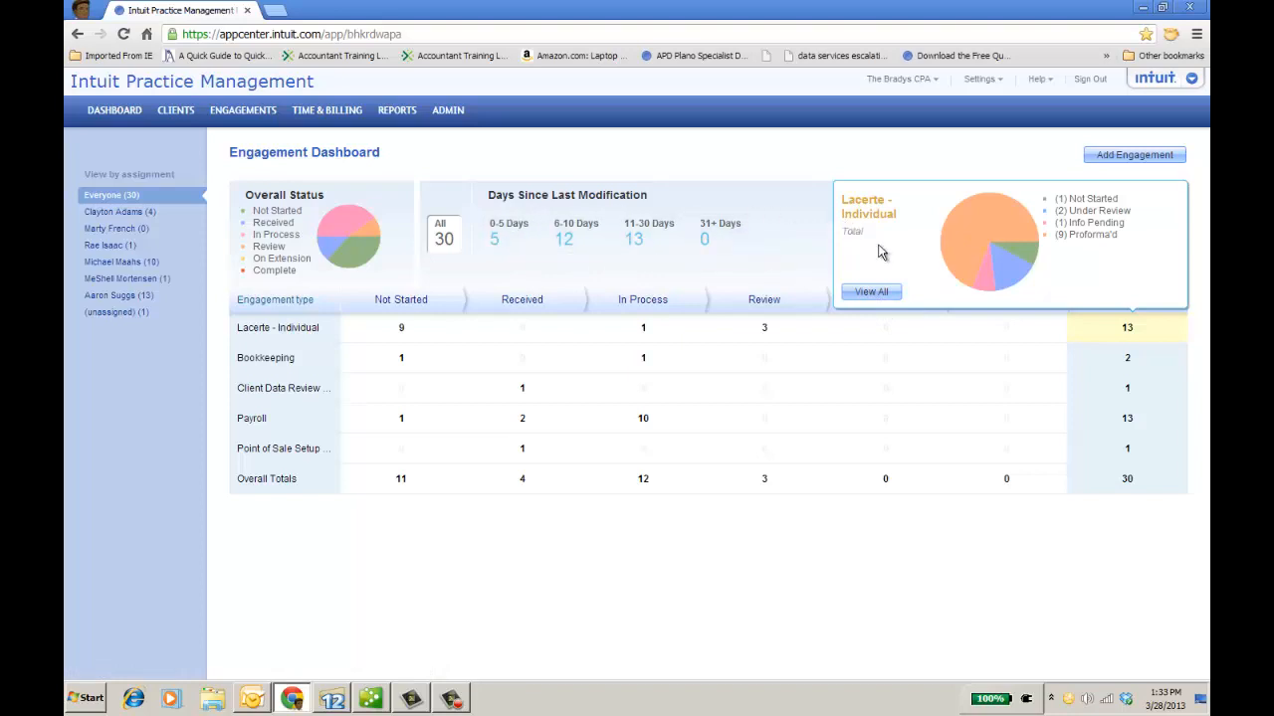
{"action": "left_click", "coordinate": [875, 291]}
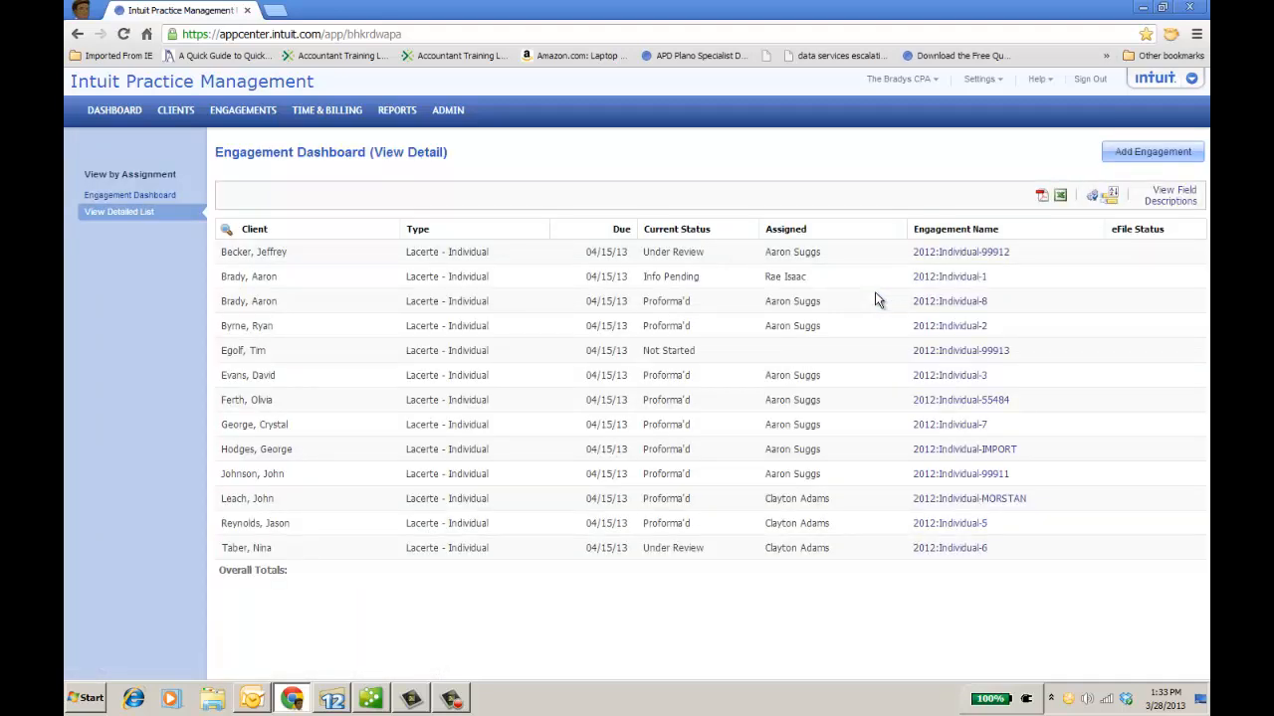
{"action": "left_click", "coordinate": [957, 256]}
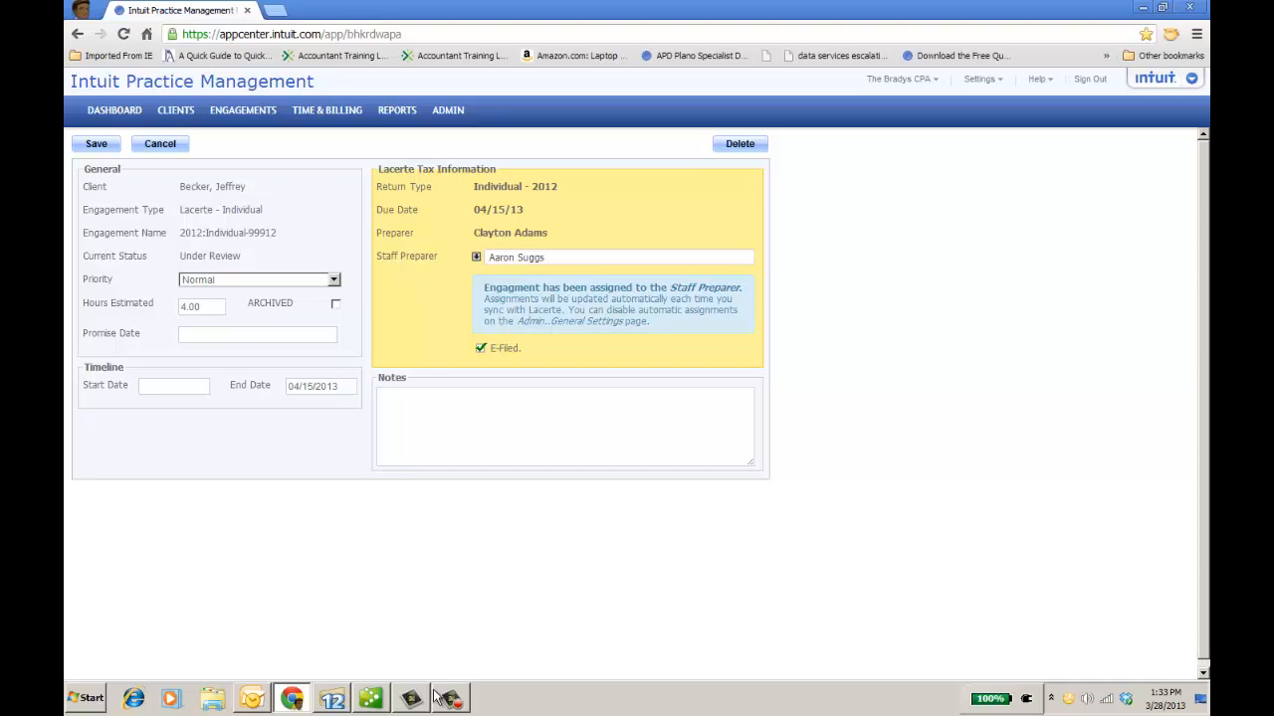
- Switch to Lacerte, examine the same client's Client Information down to Miscellaneous Info, and return to the client list
{"action": "left_click", "coordinate": [333, 699]}
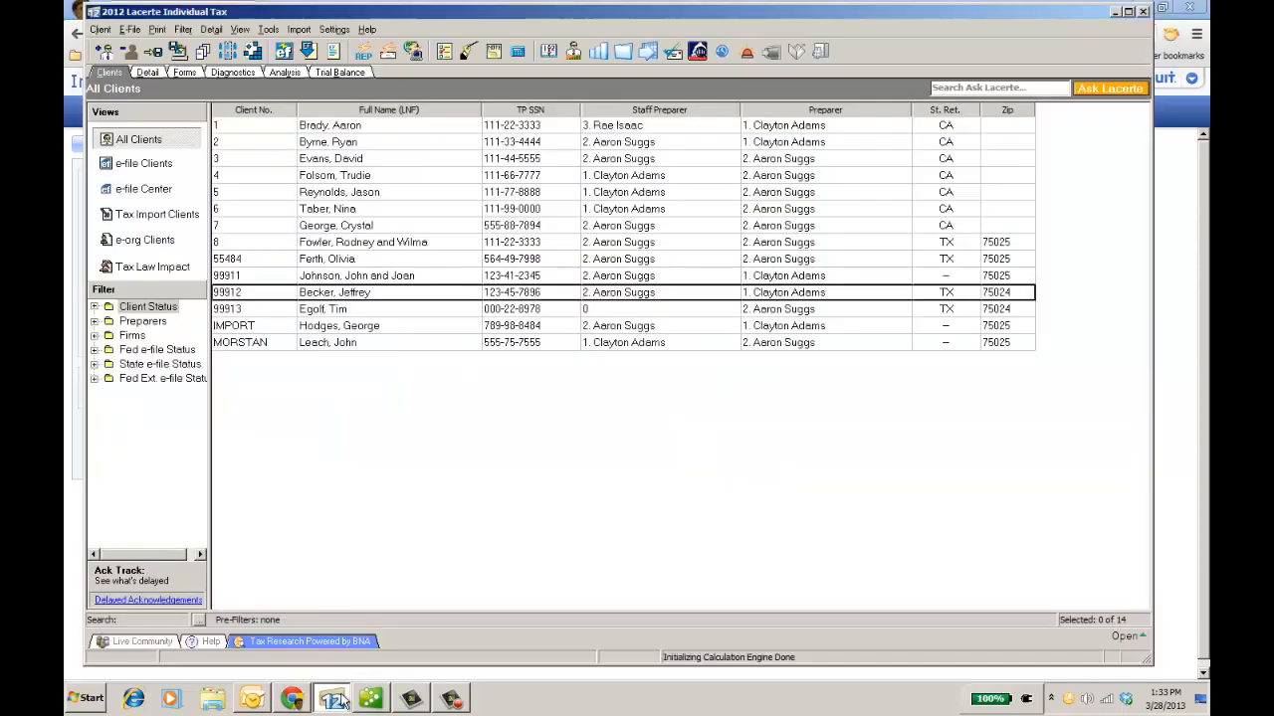
{"action": "double_click", "coordinate": [419, 296]}
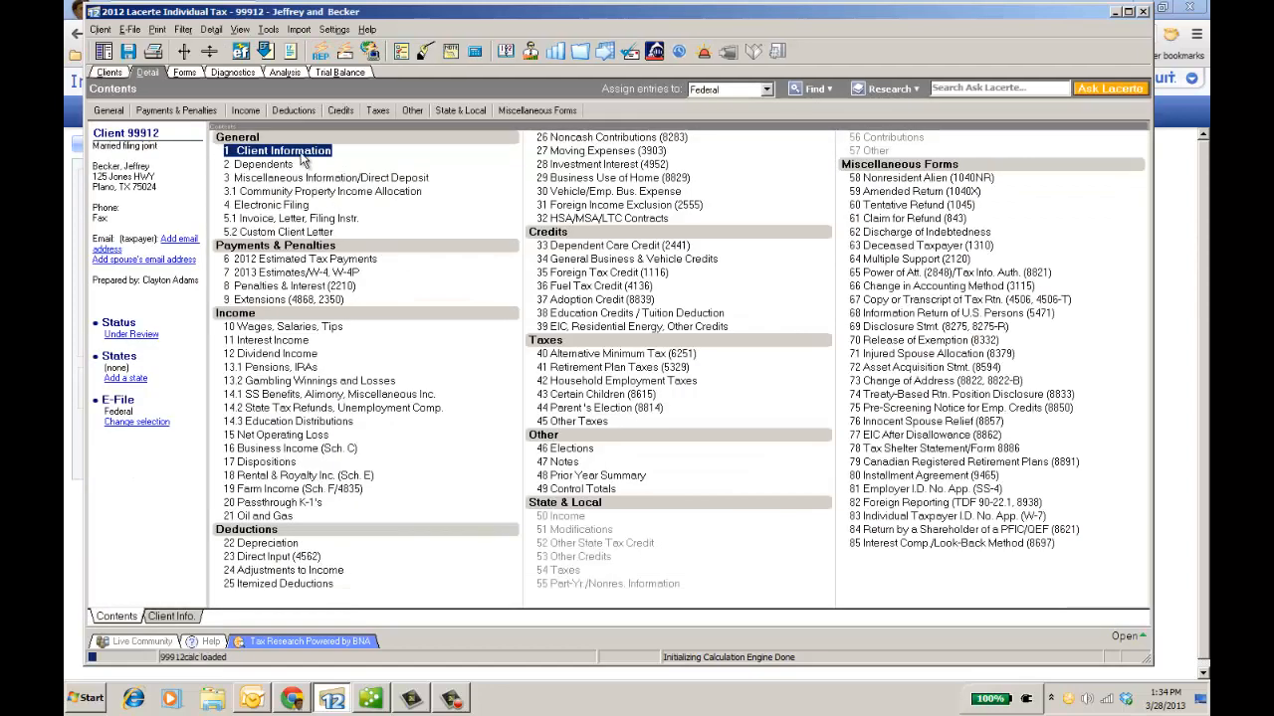
{"action": "scroll", "coordinate": [766, 390], "scroll_direction": "down", "scroll_amount": 10}
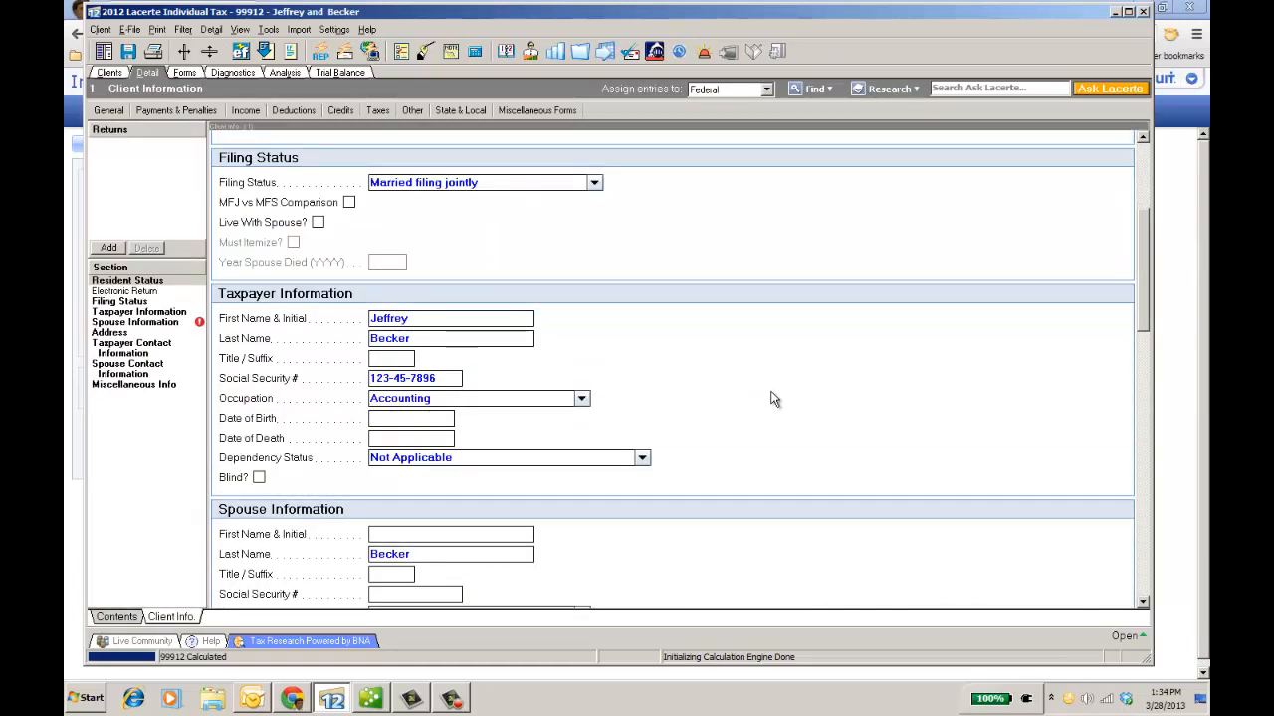
{"action": "scroll", "coordinate": [808, 412], "scroll_direction": "down", "scroll_amount": 8}
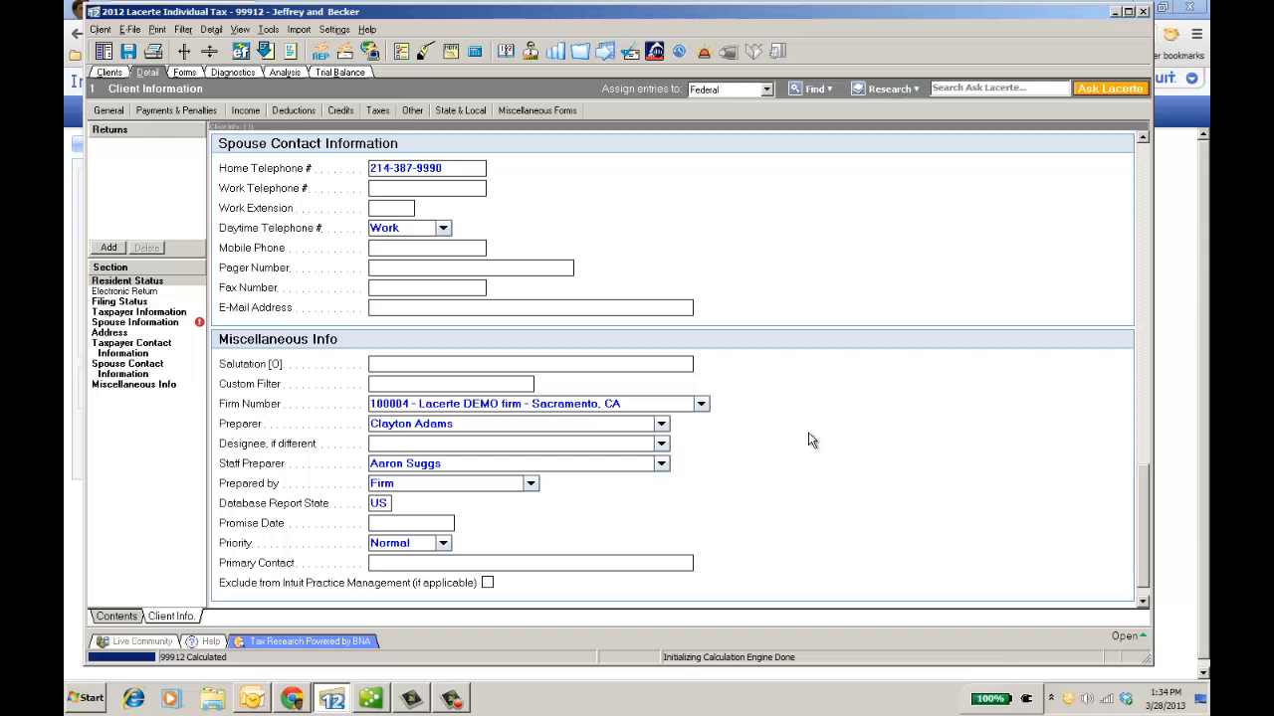
{"action": "left_click", "coordinate": [110, 72]}
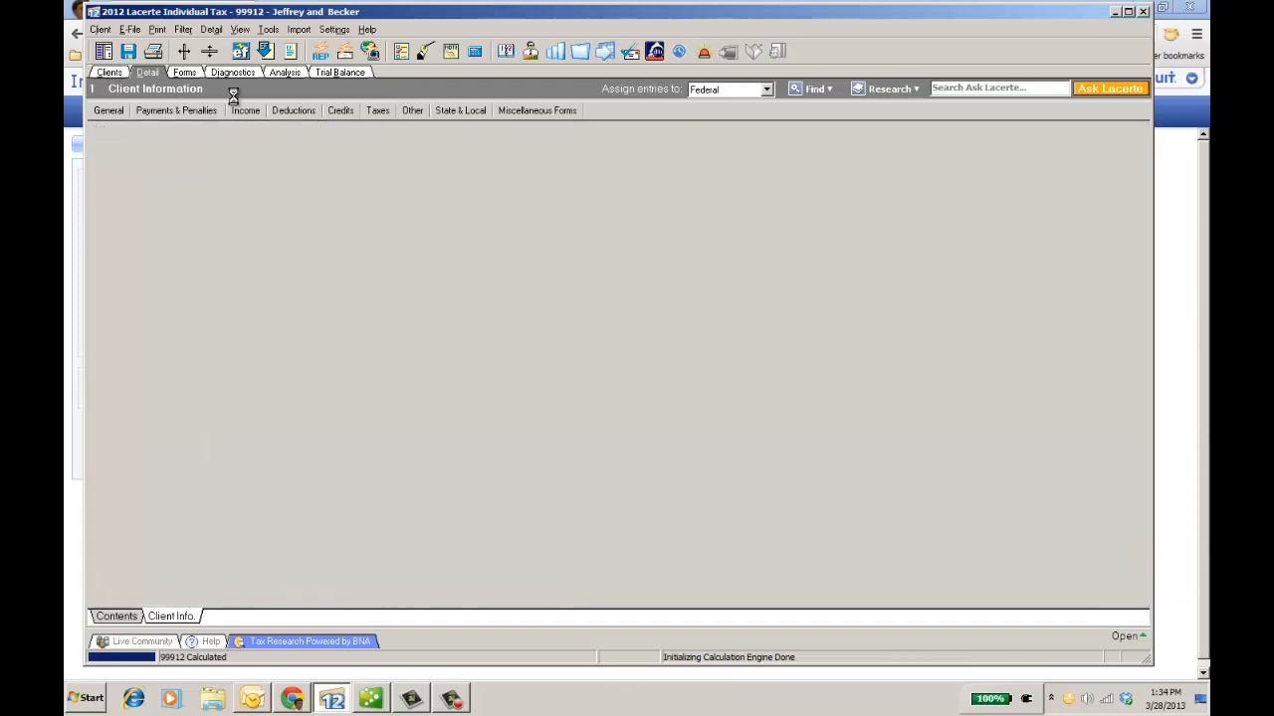
- Set the same client's return status to On Extension in Lacerte
{"action": "left_click", "coordinate": [413, 293]}
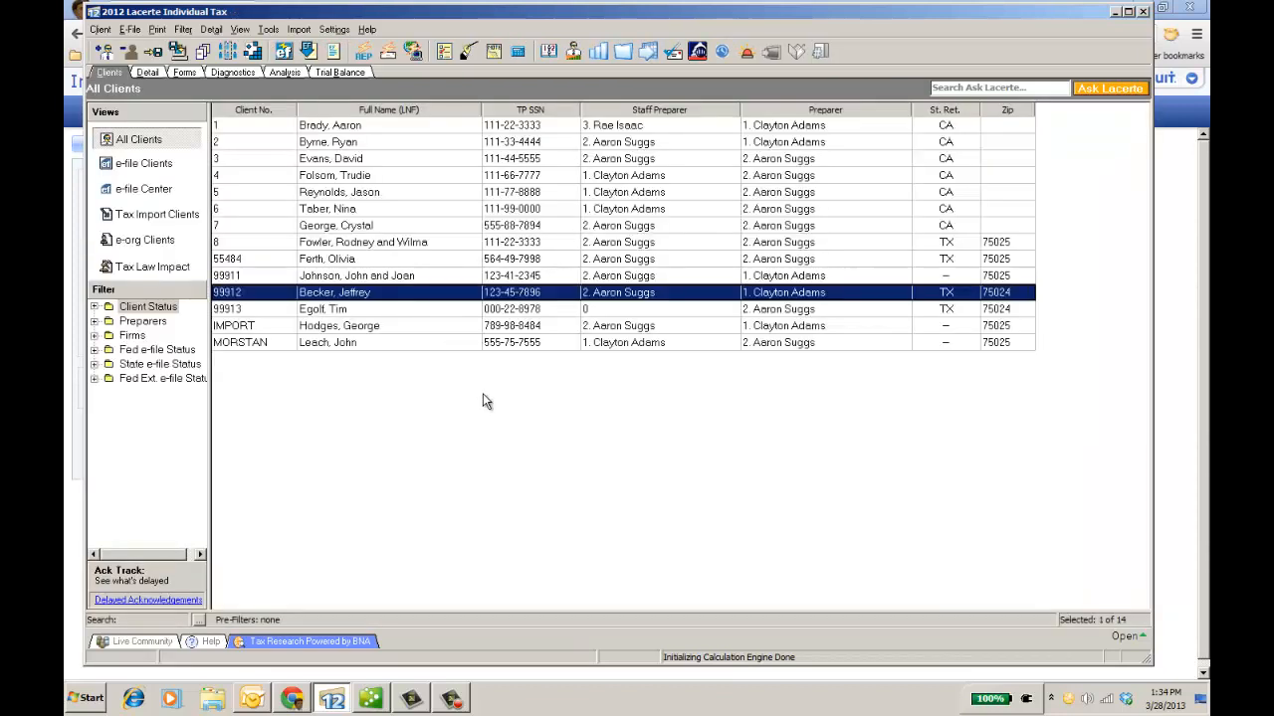
{"action": "key", "text": "F3"}
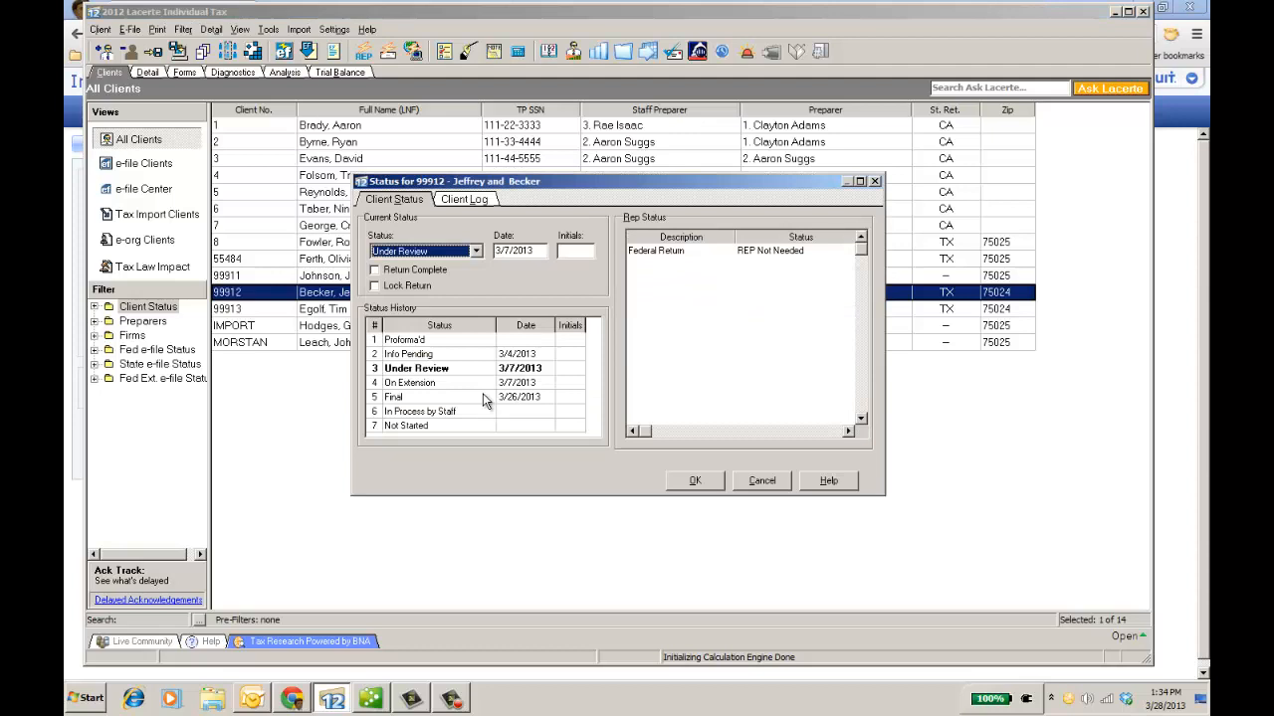
{"action": "left_click", "coordinate": [476, 253]}
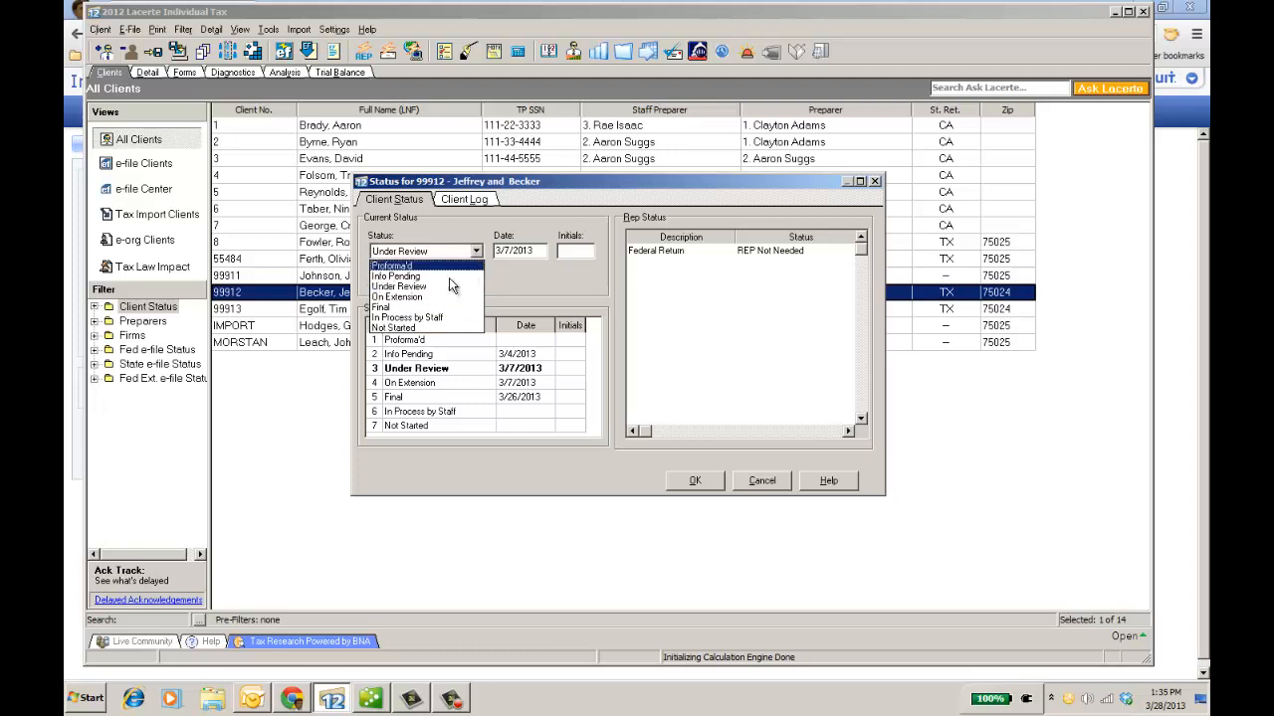
{"action": "left_click", "coordinate": [453, 296]}
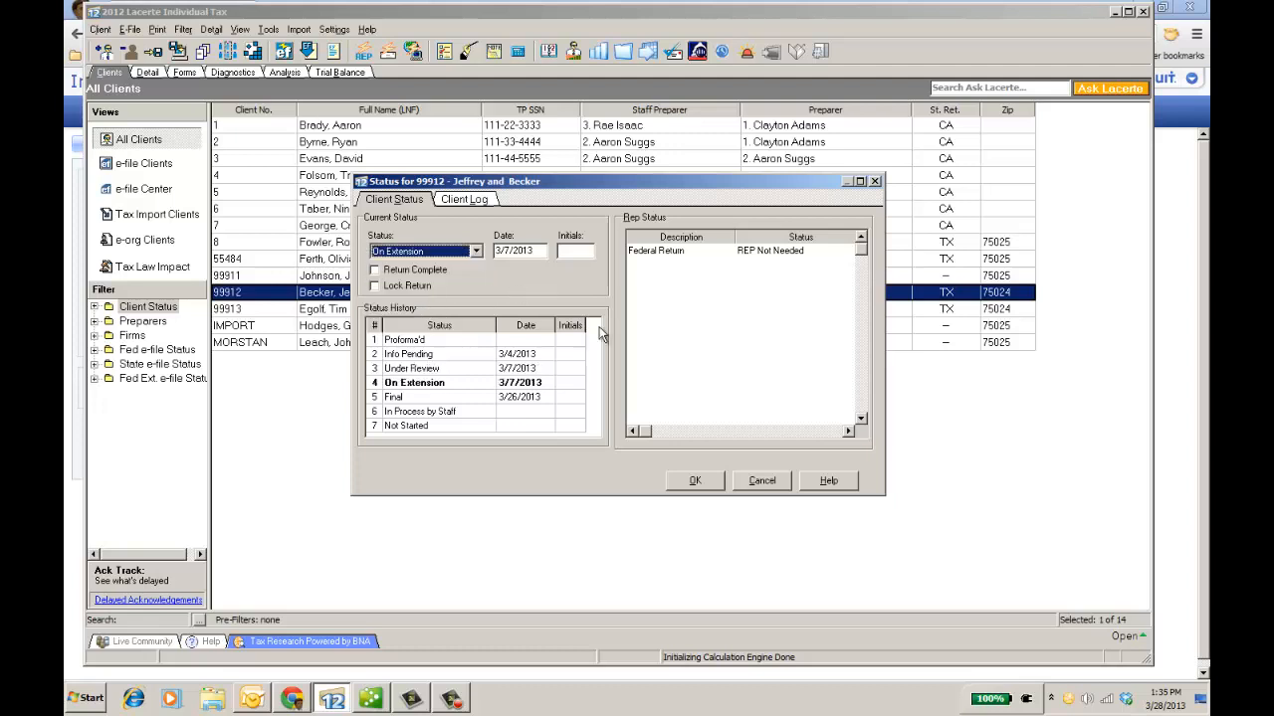
{"action": "left_click", "coordinate": [699, 480]}
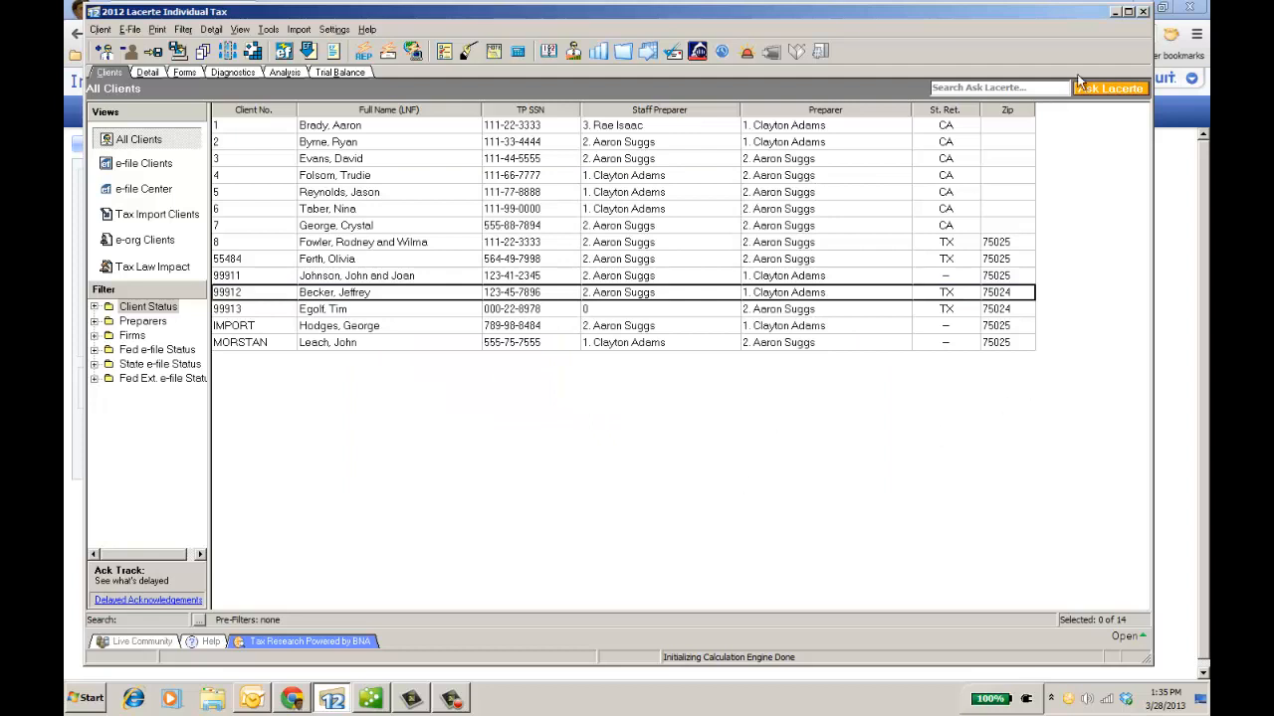
- Switch back to Intuit Practice Management, leave the engagement details without saving, and view the draft invoice list under Time & Billing
{"action": "left_click", "coordinate": [1114, 12]}
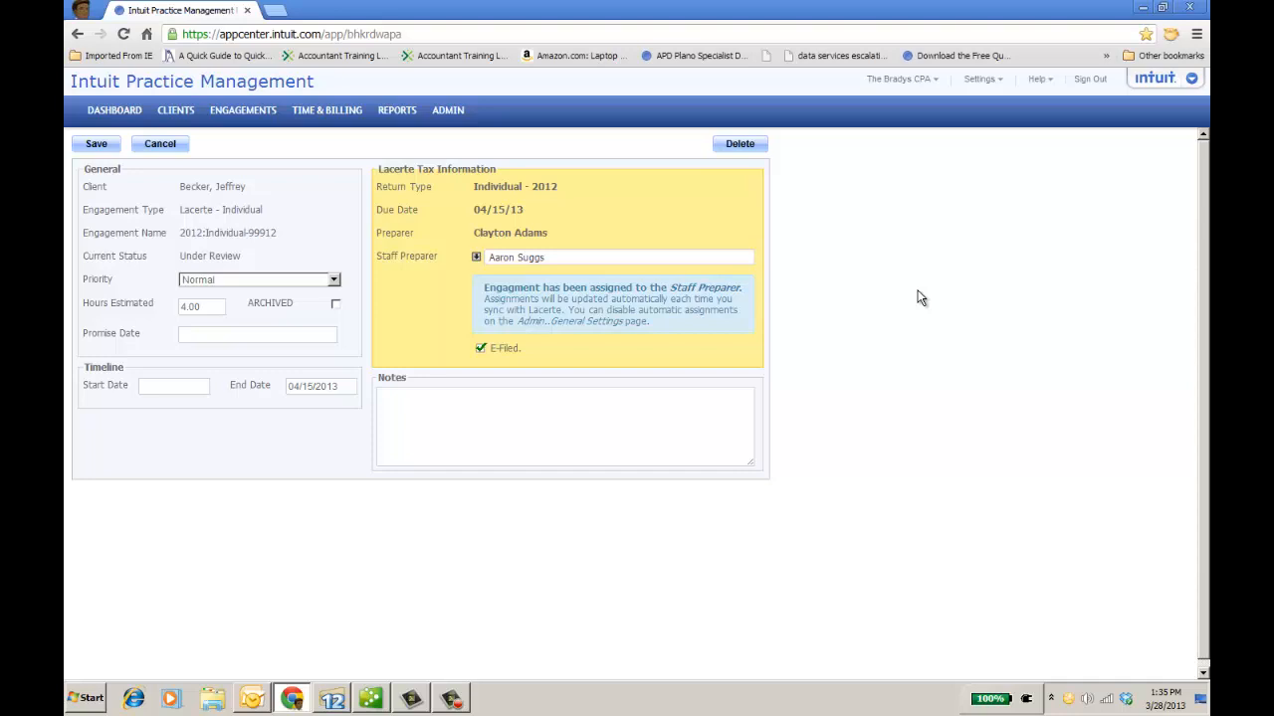
{"action": "left_click", "coordinate": [155, 145]}
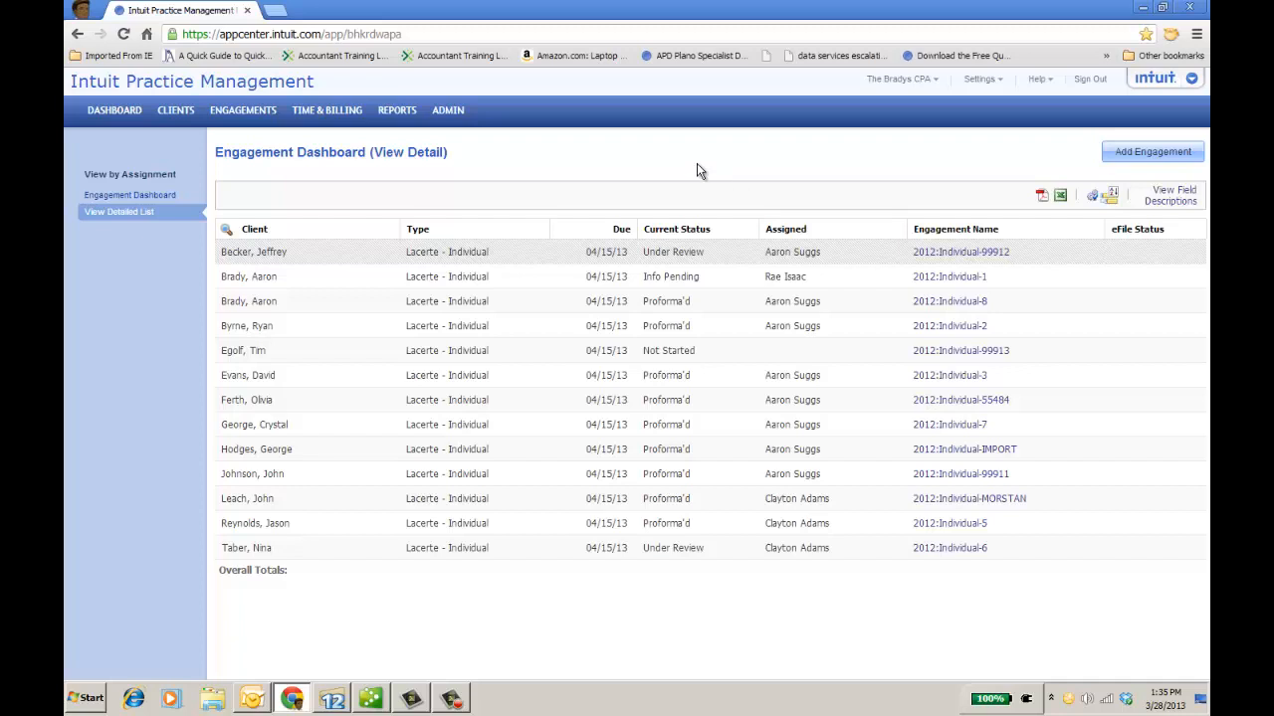
{"action": "left_click", "coordinate": [331, 112]}
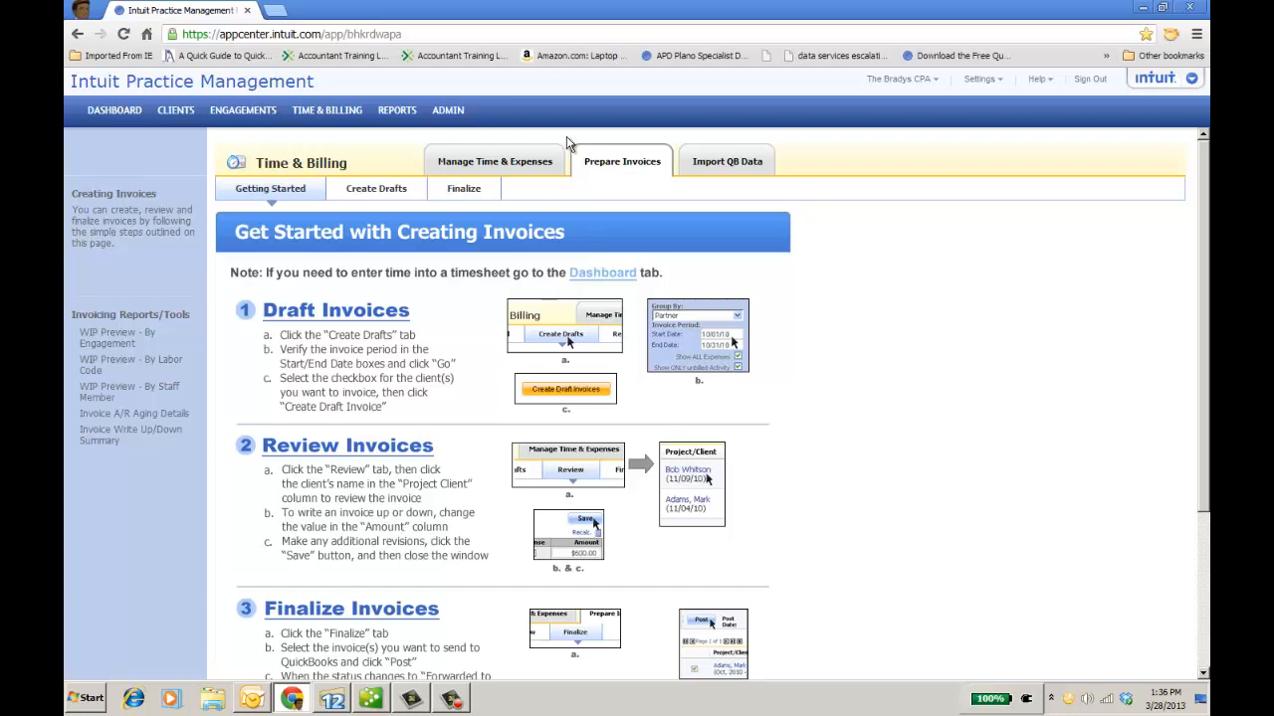
{"action": "left_click", "coordinate": [390, 192]}
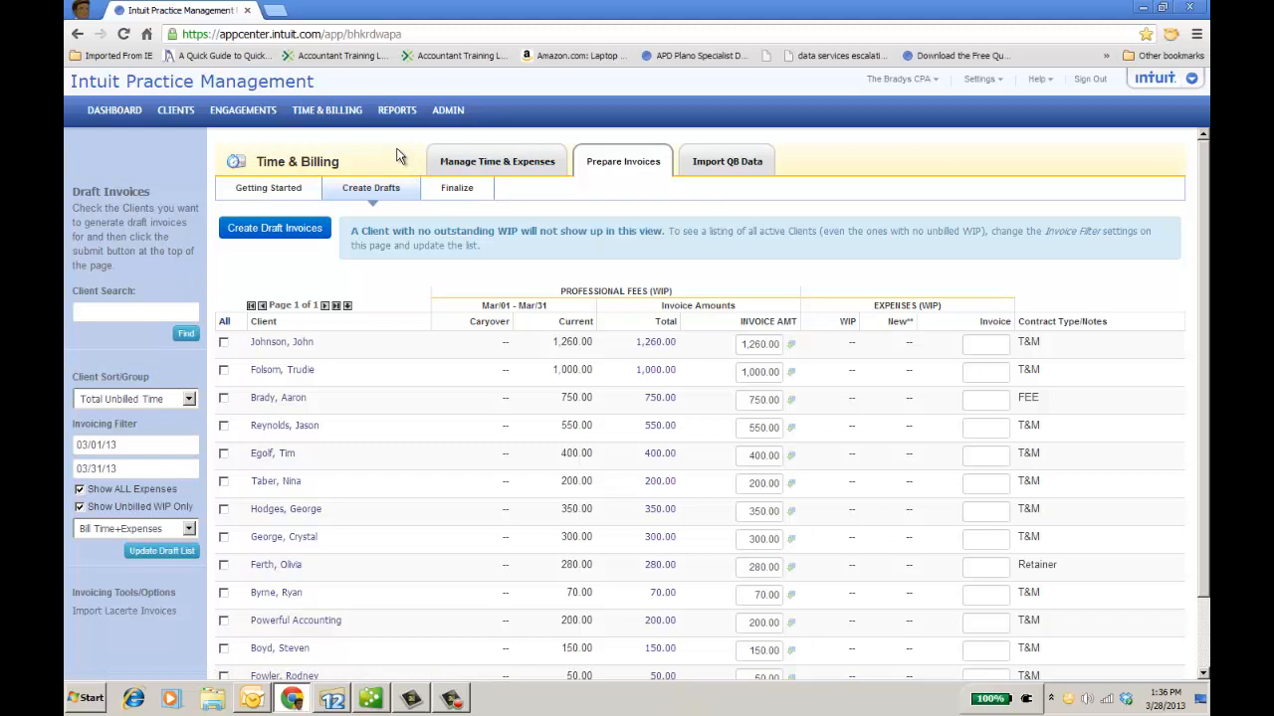
- Examine the system reports for clients, staff, master clients, time/expense and engagement management, plus the custom report types
{"action": "left_click", "coordinate": [396, 117]}
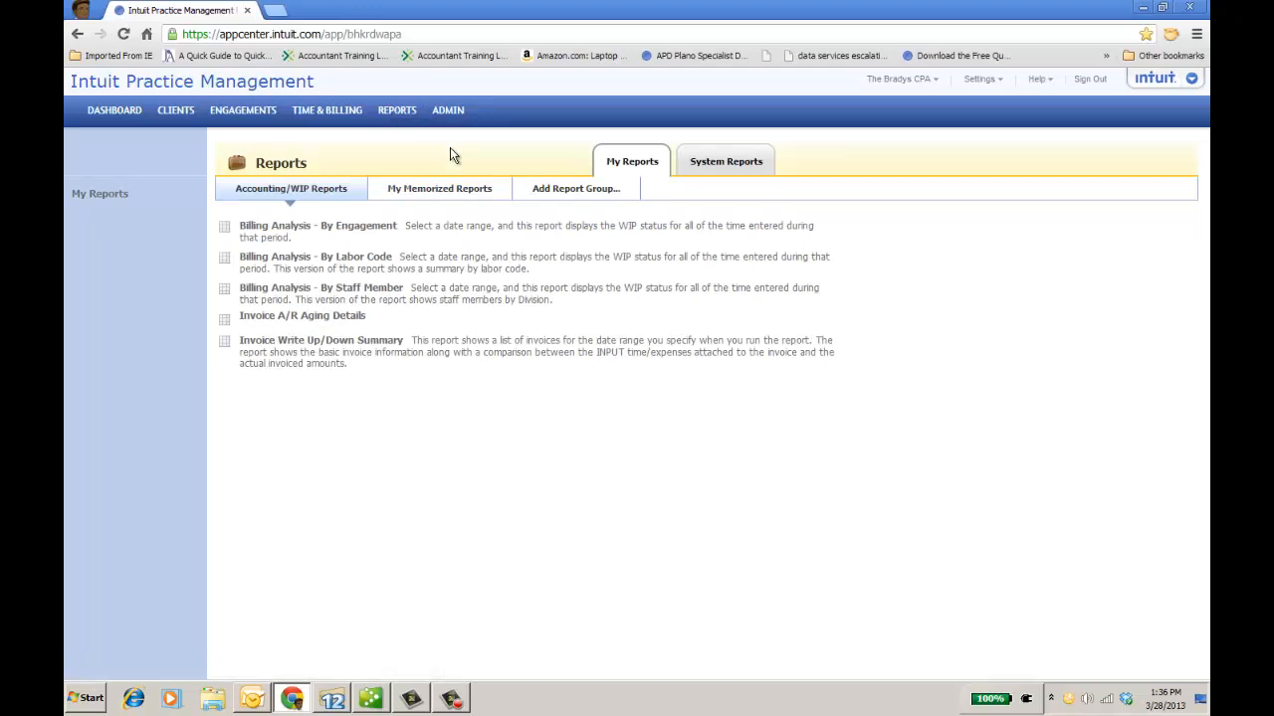
{"action": "left_click", "coordinate": [708, 172]}
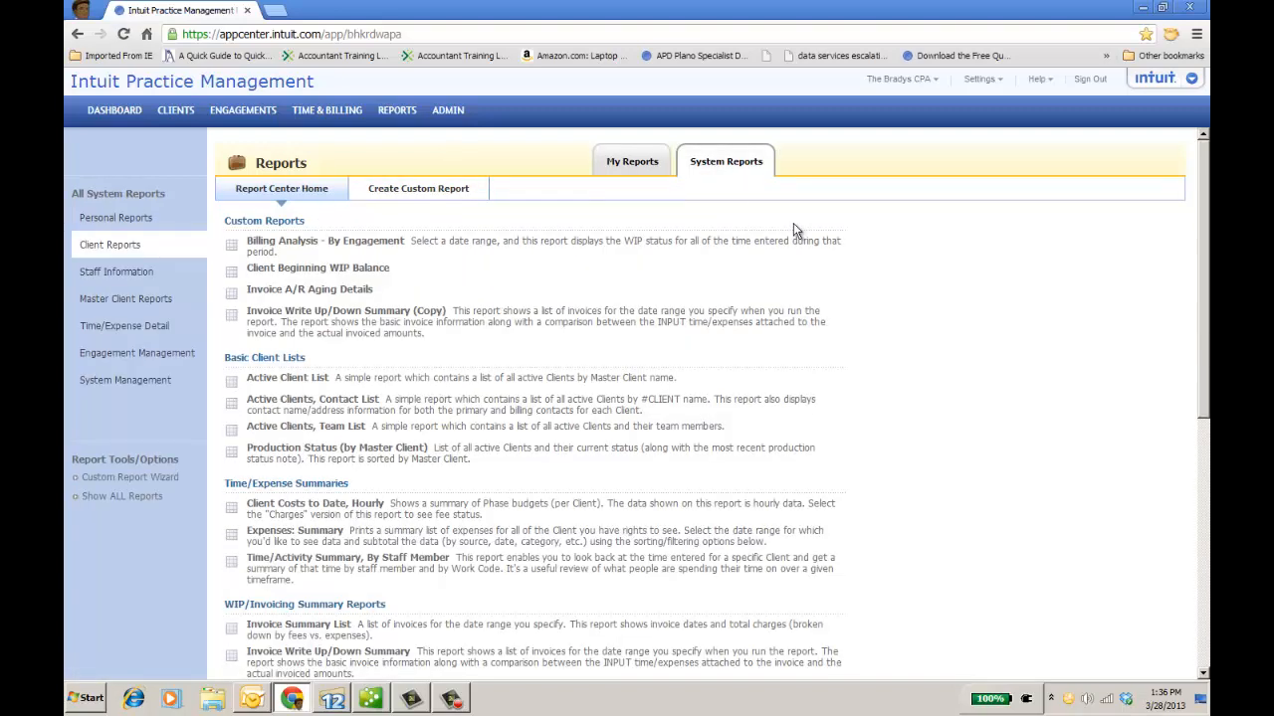
{"action": "left_click", "coordinate": [132, 278]}
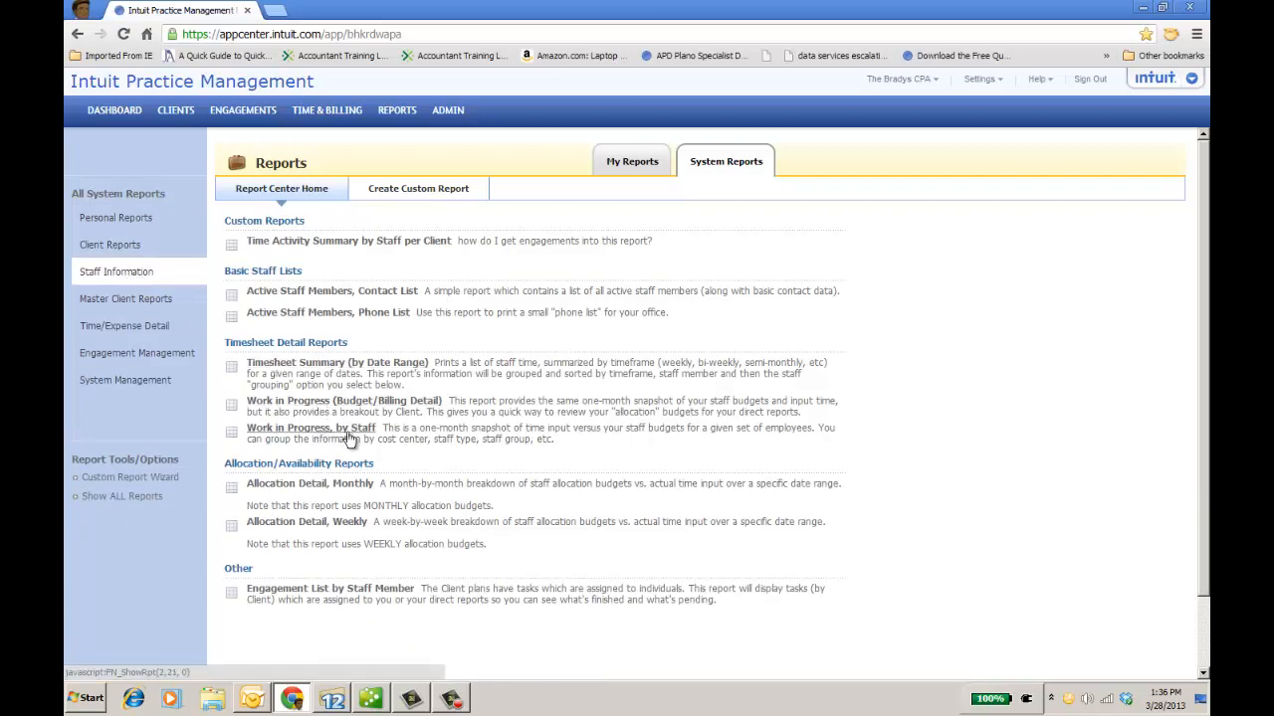
{"action": "left_click", "coordinate": [129, 304]}
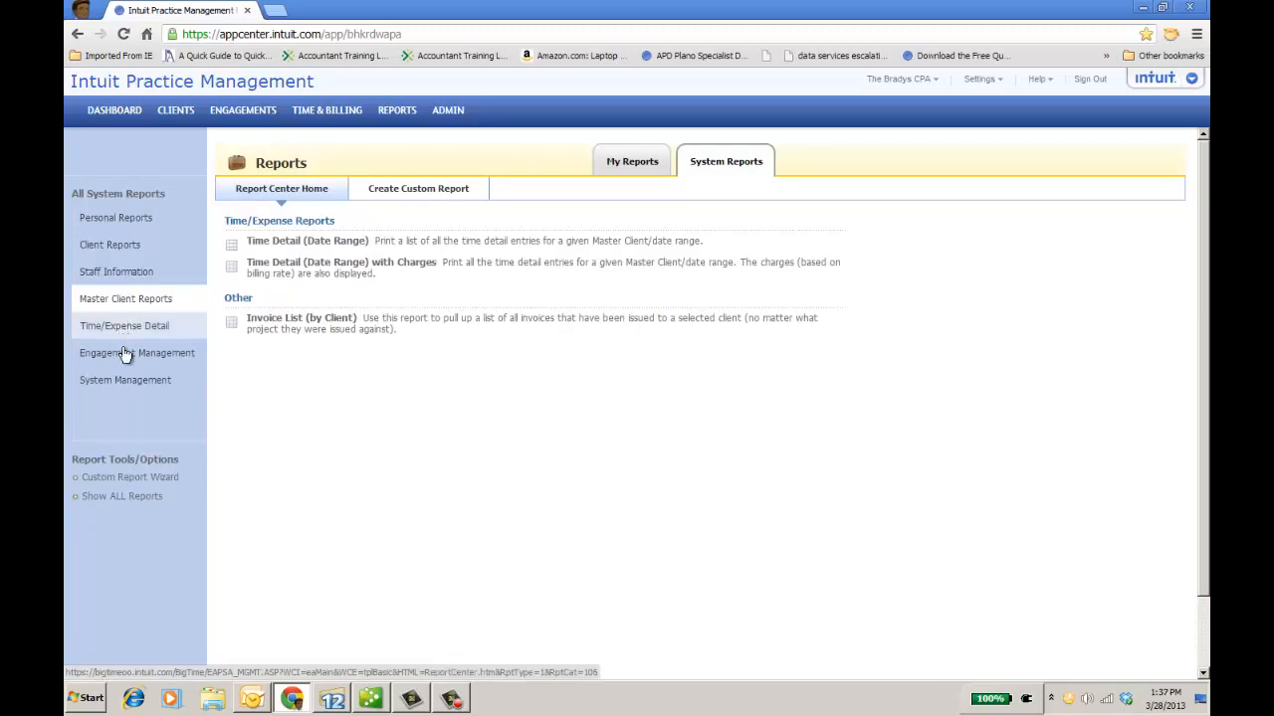
{"action": "left_click", "coordinate": [124, 330]}
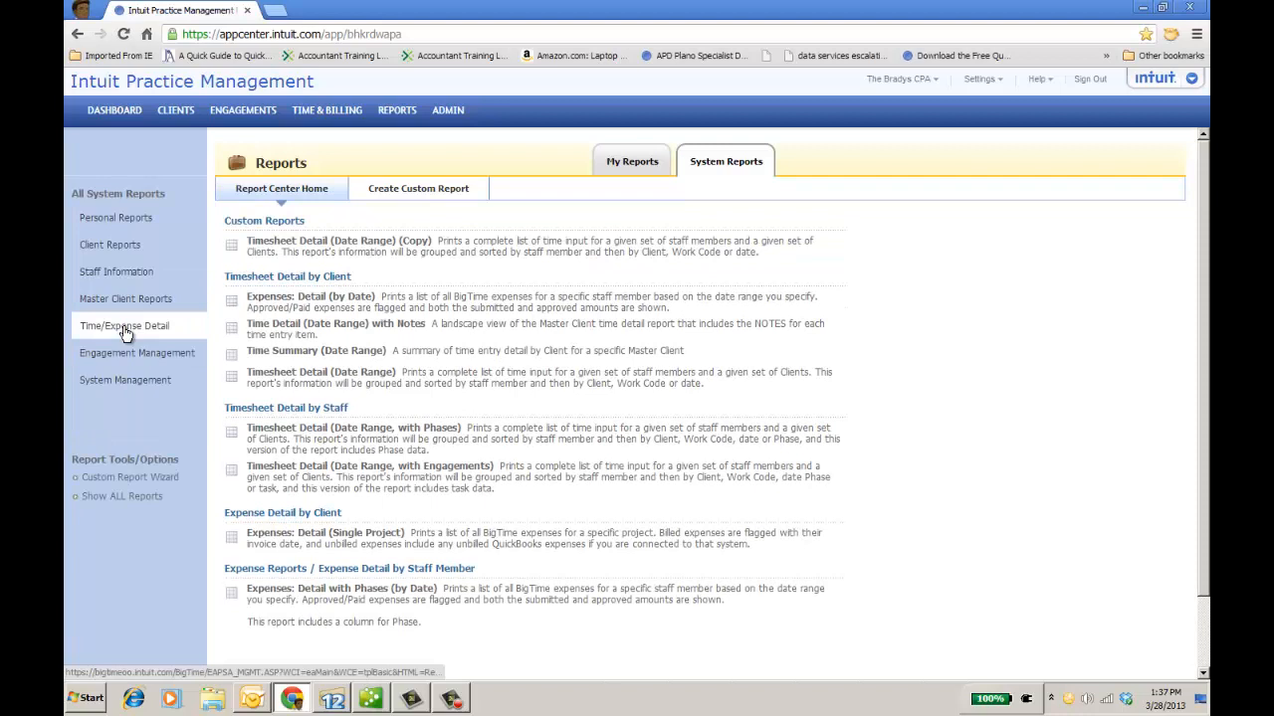
{"action": "left_click", "coordinate": [140, 355]}
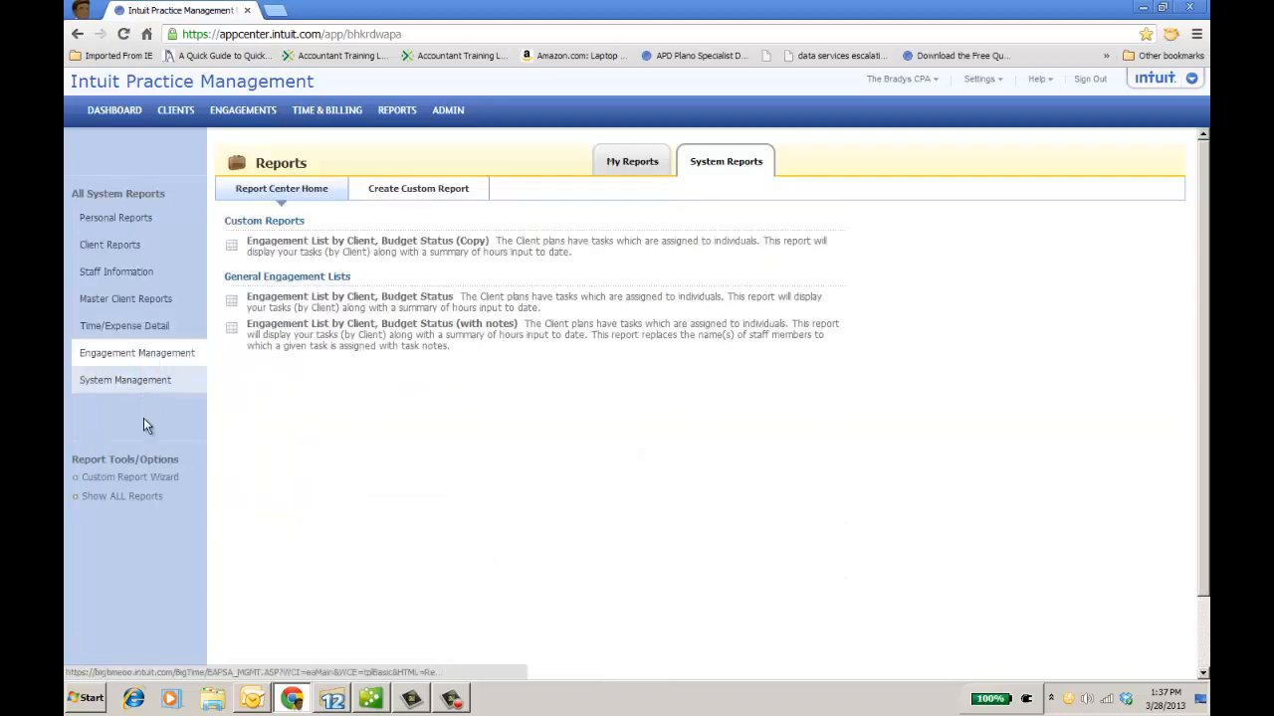
{"action": "left_click", "coordinate": [151, 484]}
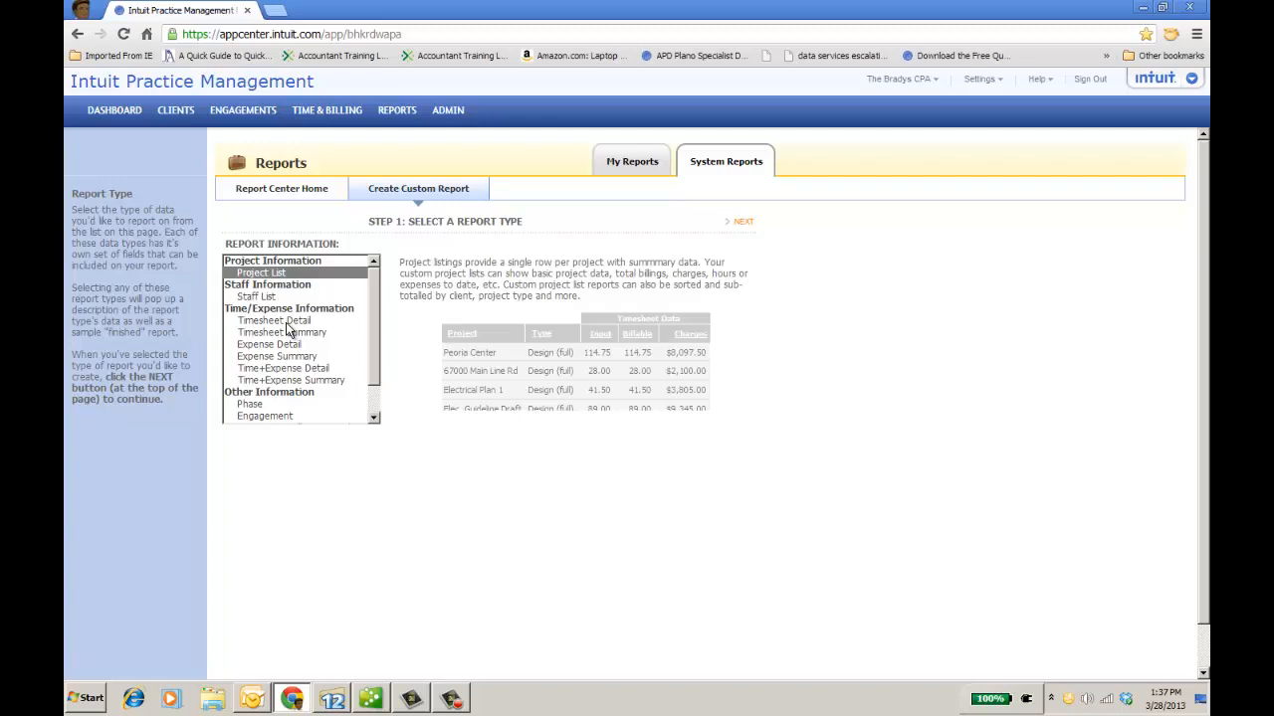
- Examine the Admin area's Desktop Sync Manager page, the Time and Billing general settings and the work codes
{"action": "left_click", "coordinate": [440, 120]}
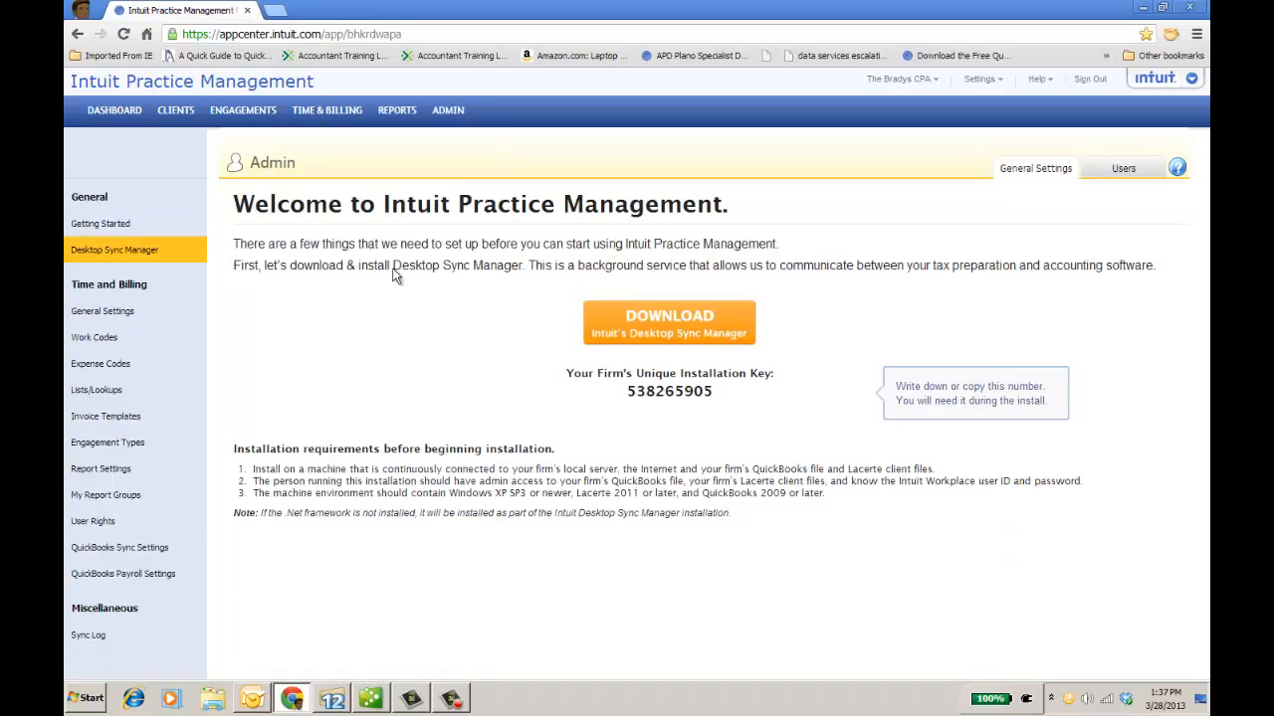
{"action": "left_click", "coordinate": [95, 310]}
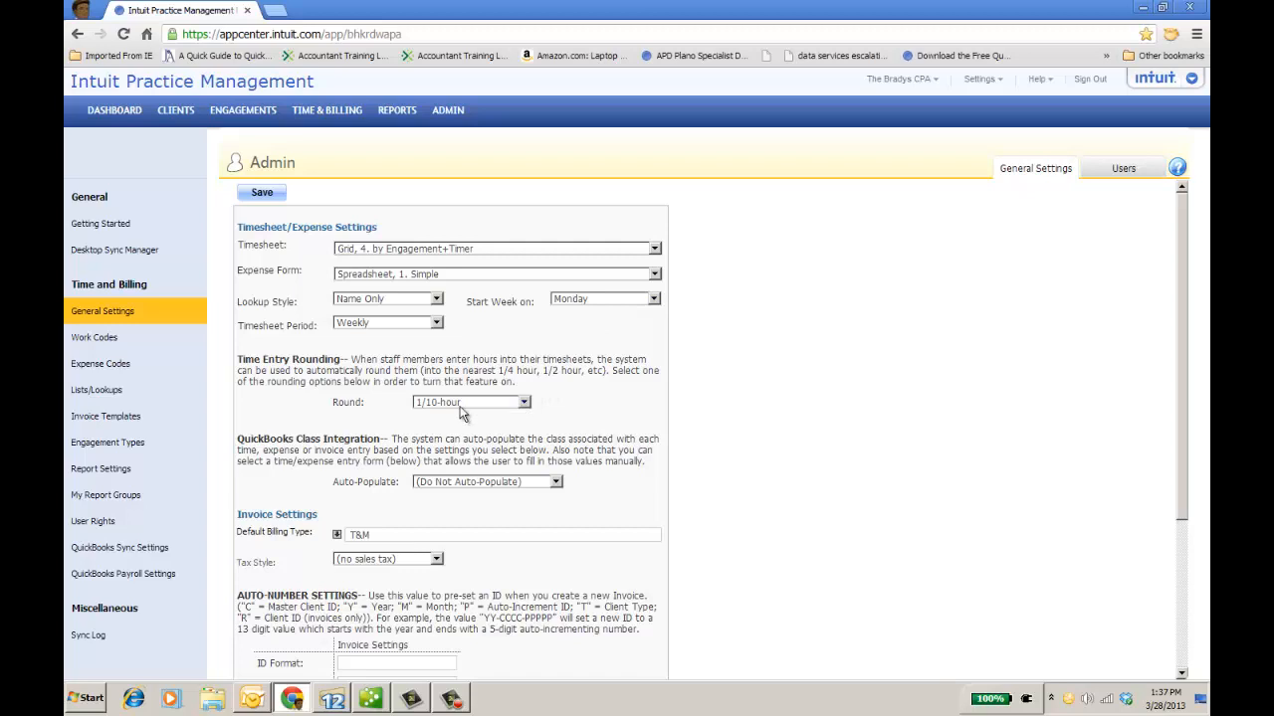
{"action": "left_click", "coordinate": [92, 338]}
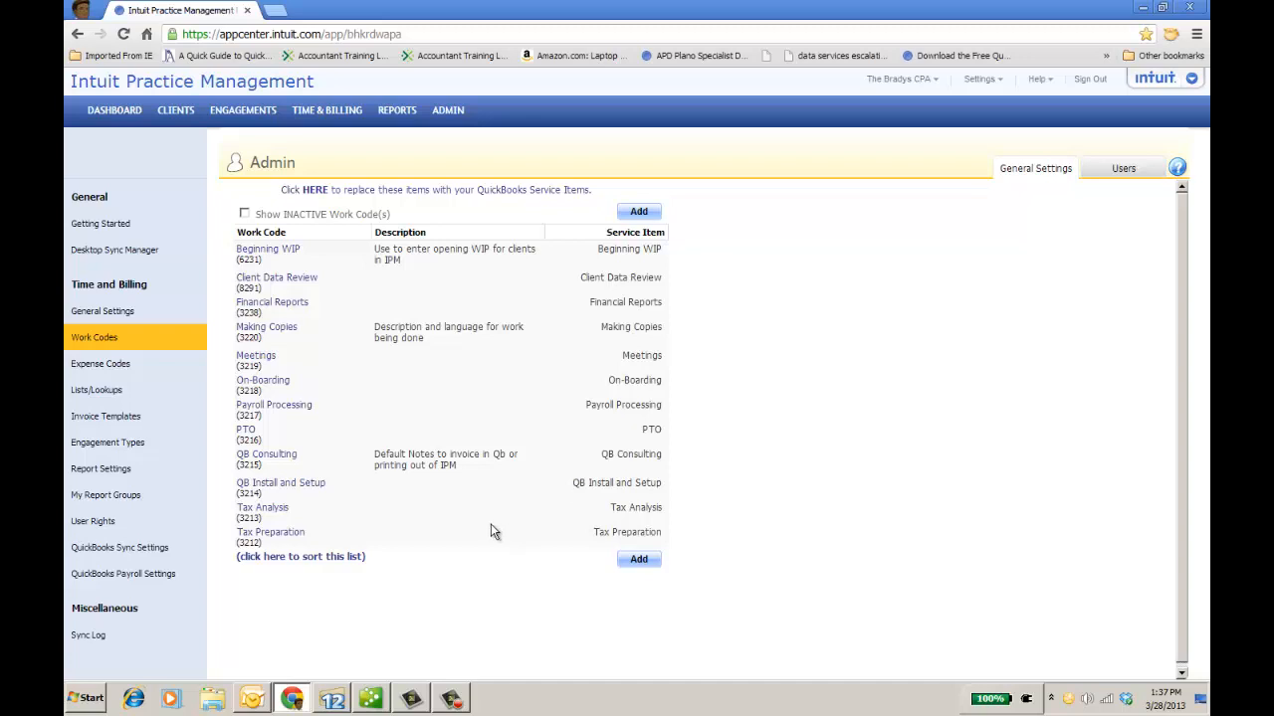
- Switch to QuickBooks, examine the Item List for comparison with the work codes, and return to Intuit Practice Management
{"action": "left_click", "coordinate": [376, 698]}
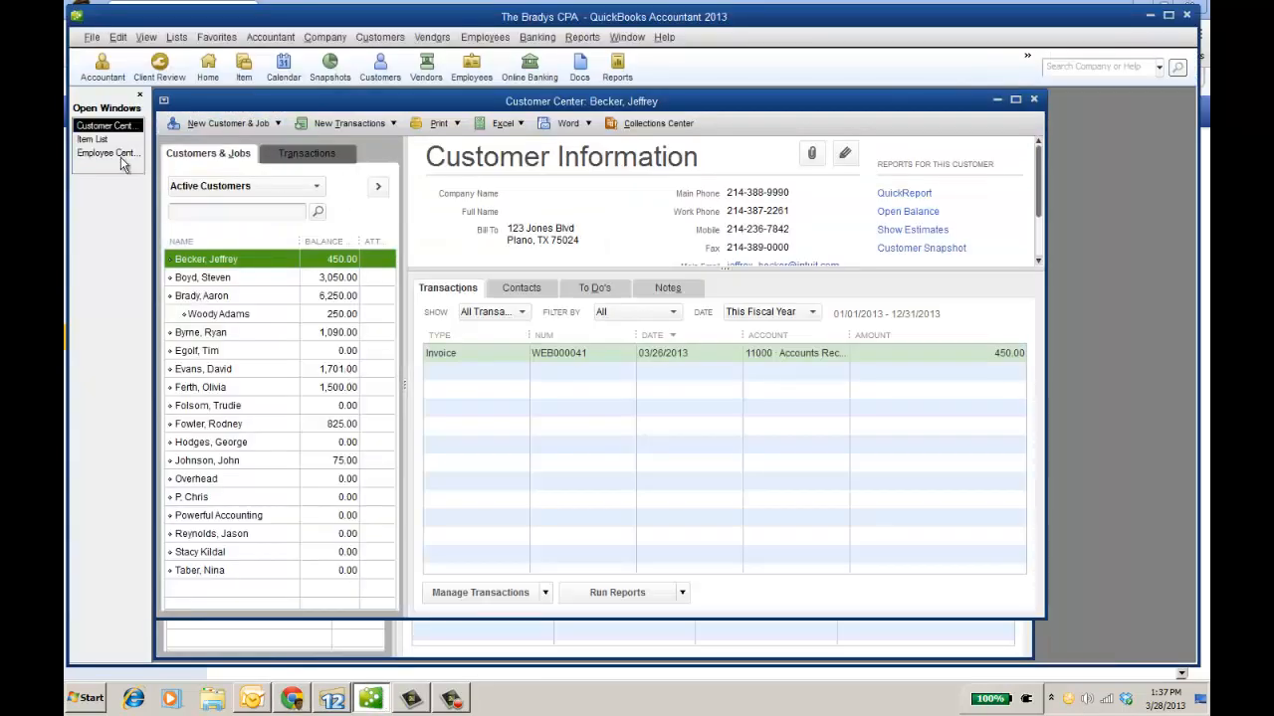
{"action": "left_click", "coordinate": [95, 139]}
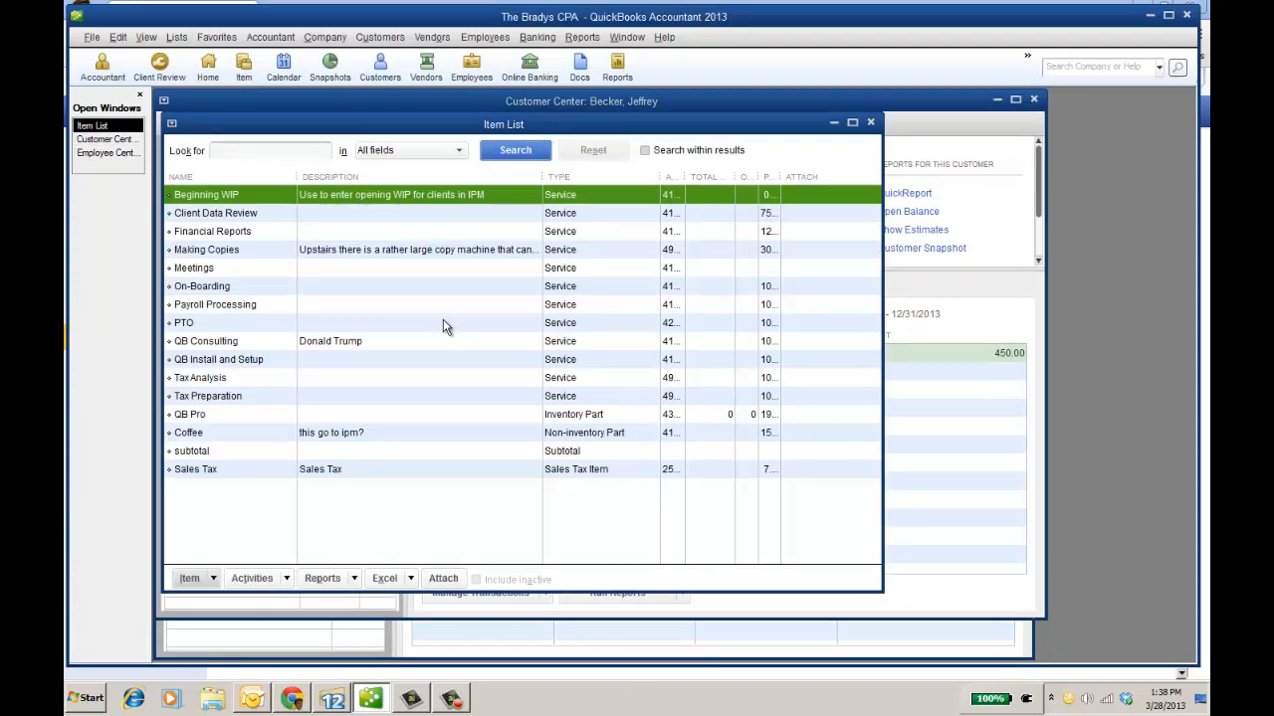
{"action": "left_click", "coordinate": [291, 698]}
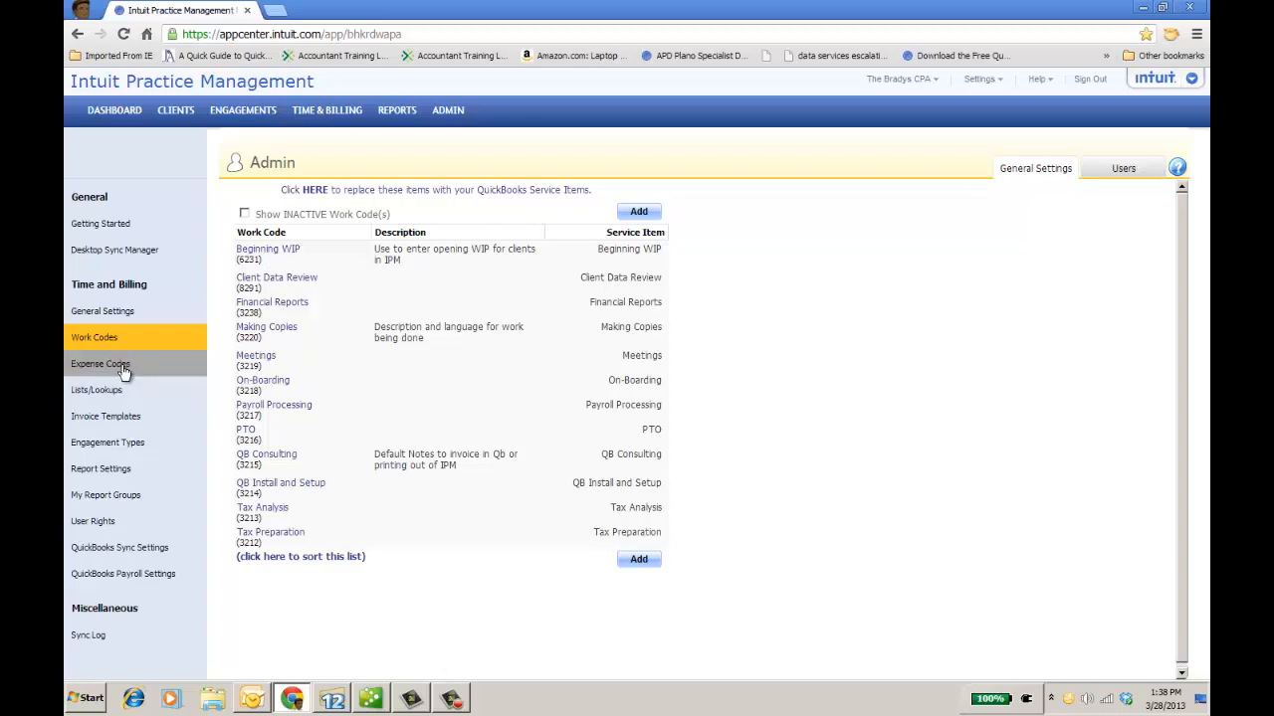
- Examine the engagement types, the status codes of Lacerte - Individual and the engagement workflow stages
{"action": "left_click", "coordinate": [126, 451]}
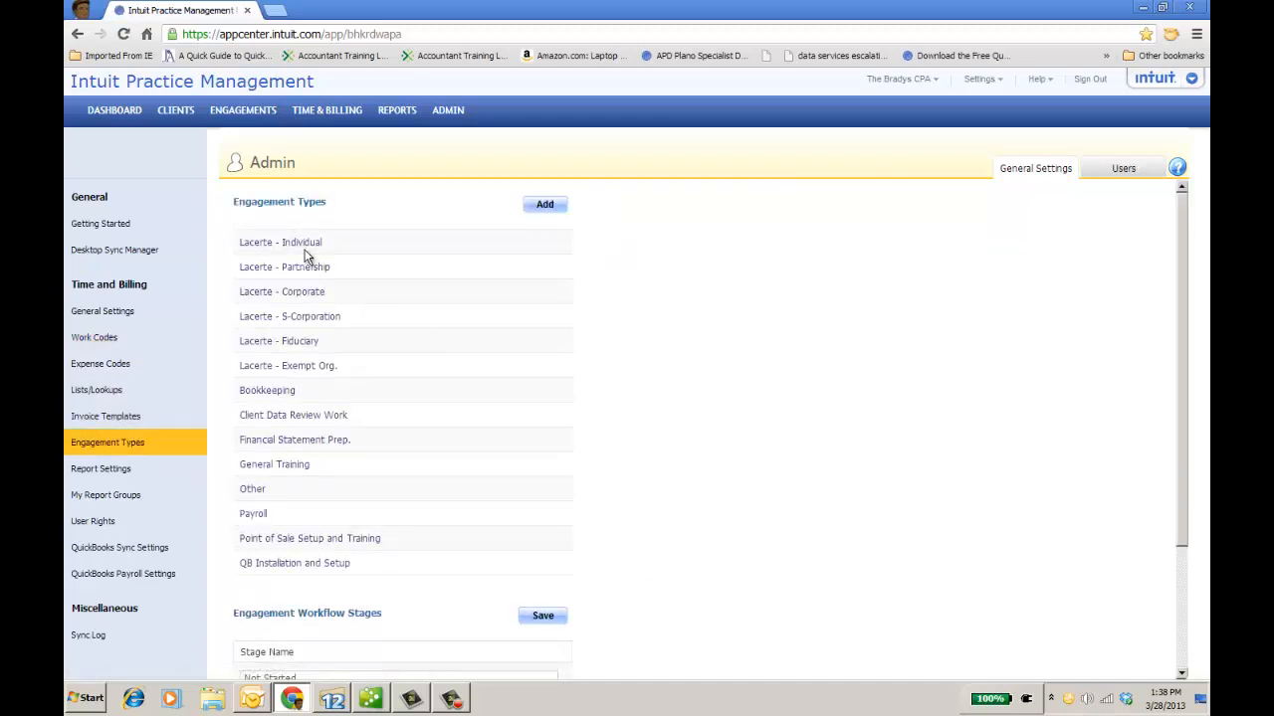
{"action": "left_click", "coordinate": [303, 246]}
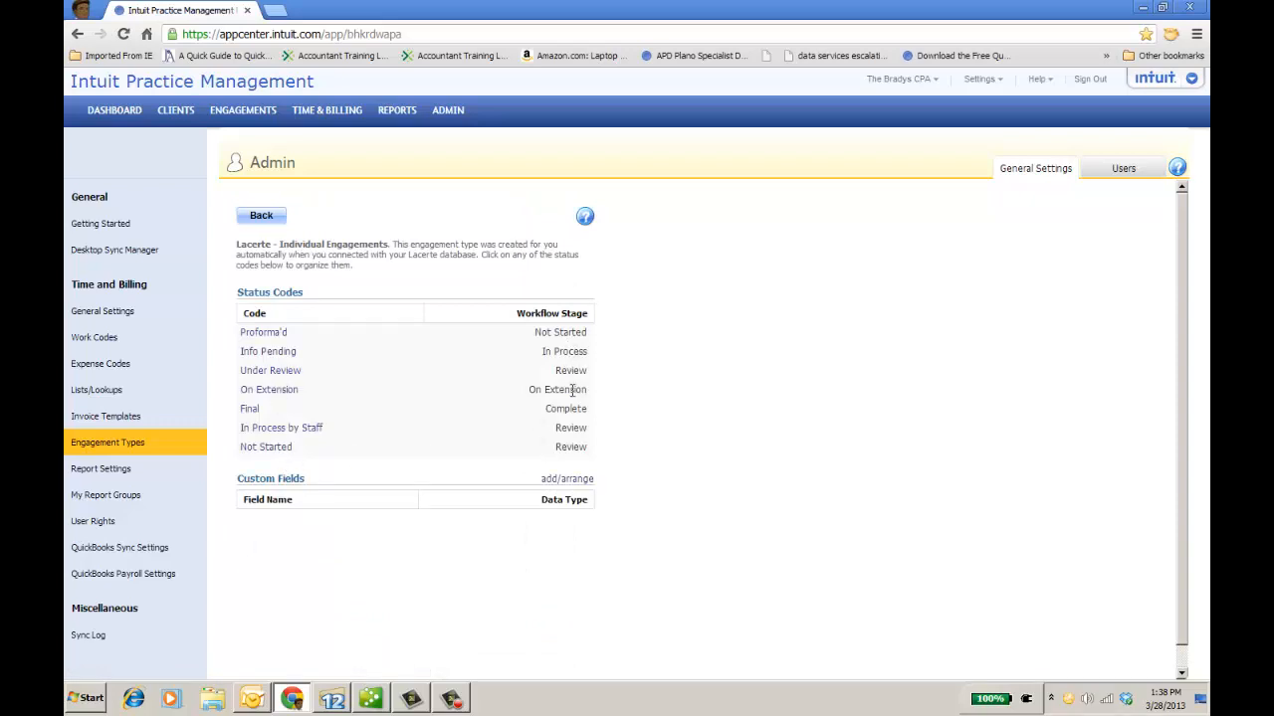
{"action": "left_click", "coordinate": [261, 215]}
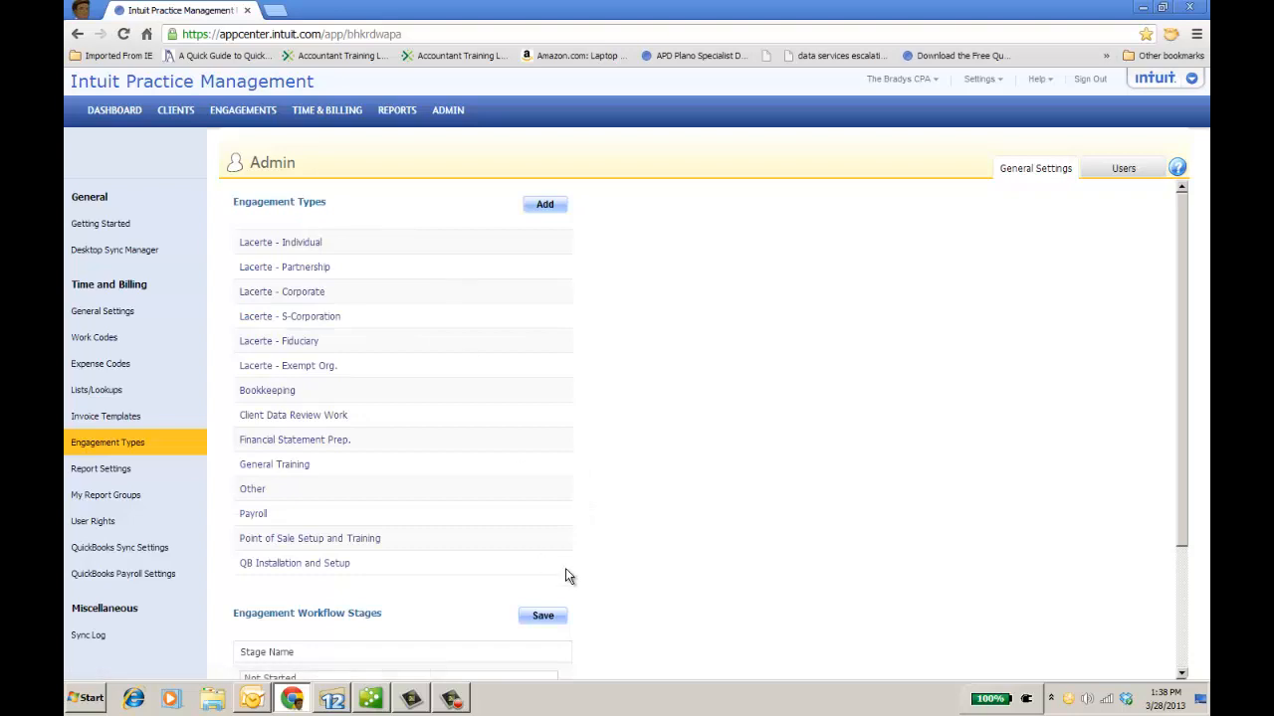
{"action": "scroll", "coordinate": [587, 579], "scroll_direction": "down", "scroll_amount": 3}
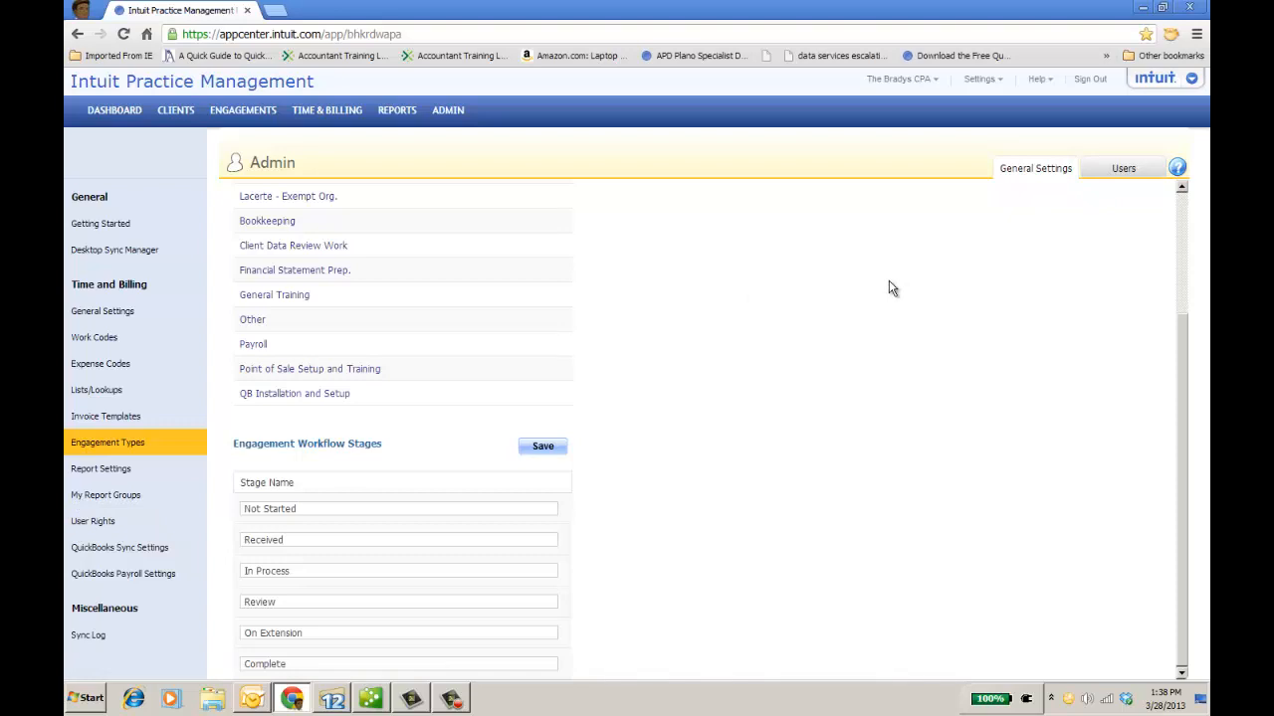
- Start a new engagement from the Engagement Dashboard and assign it to the third client in the client list
{"action": "left_click", "coordinate": [254, 118]}
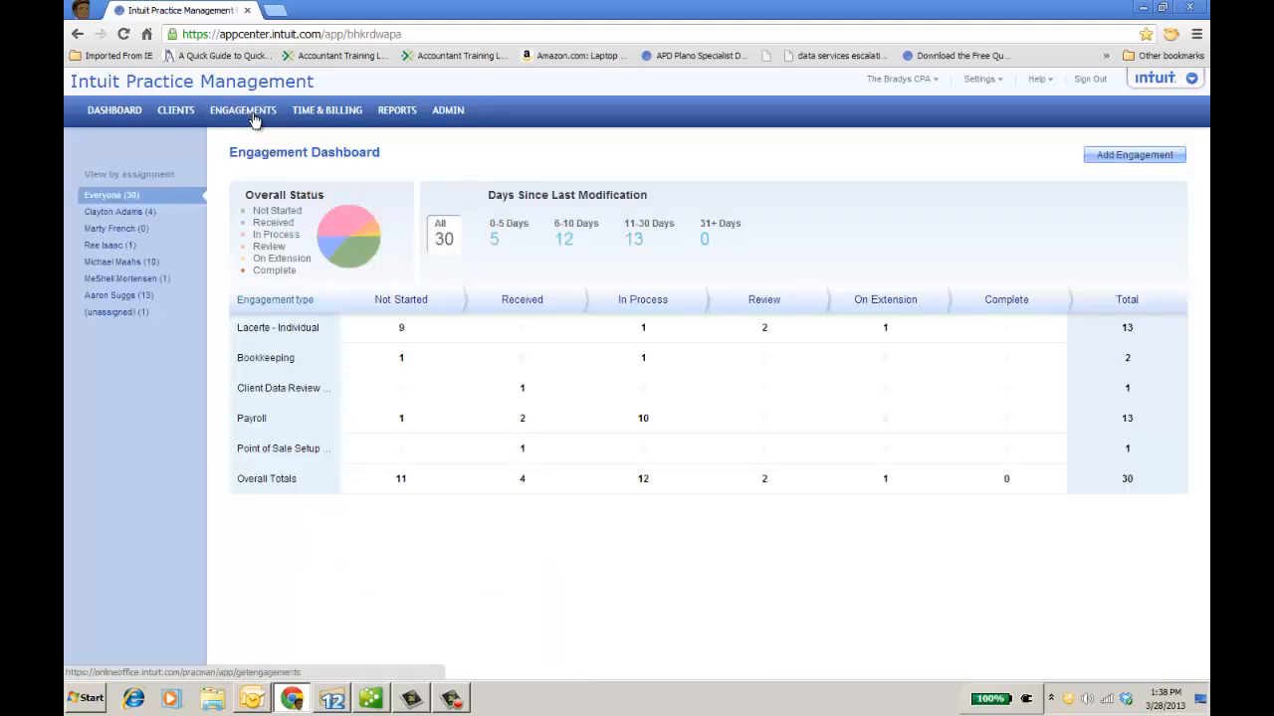
{"action": "left_click", "coordinate": [1104, 161]}
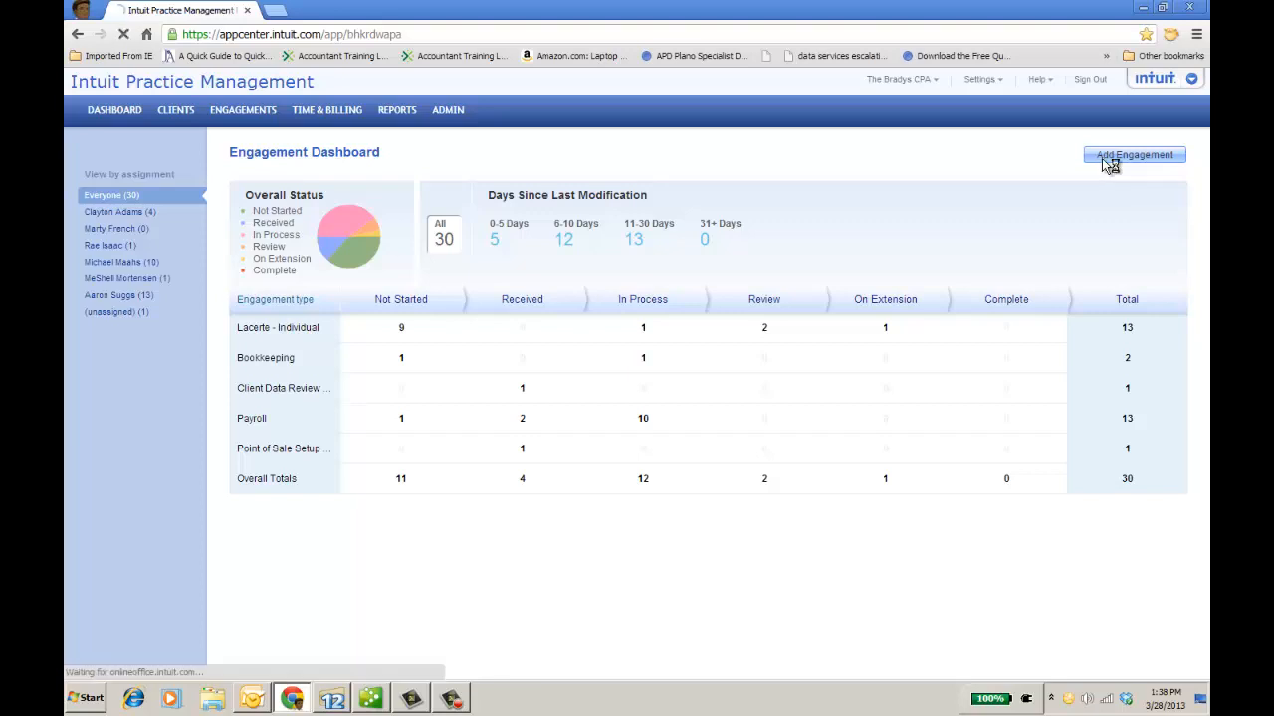
{"action": "left_click", "coordinate": [375, 219]}
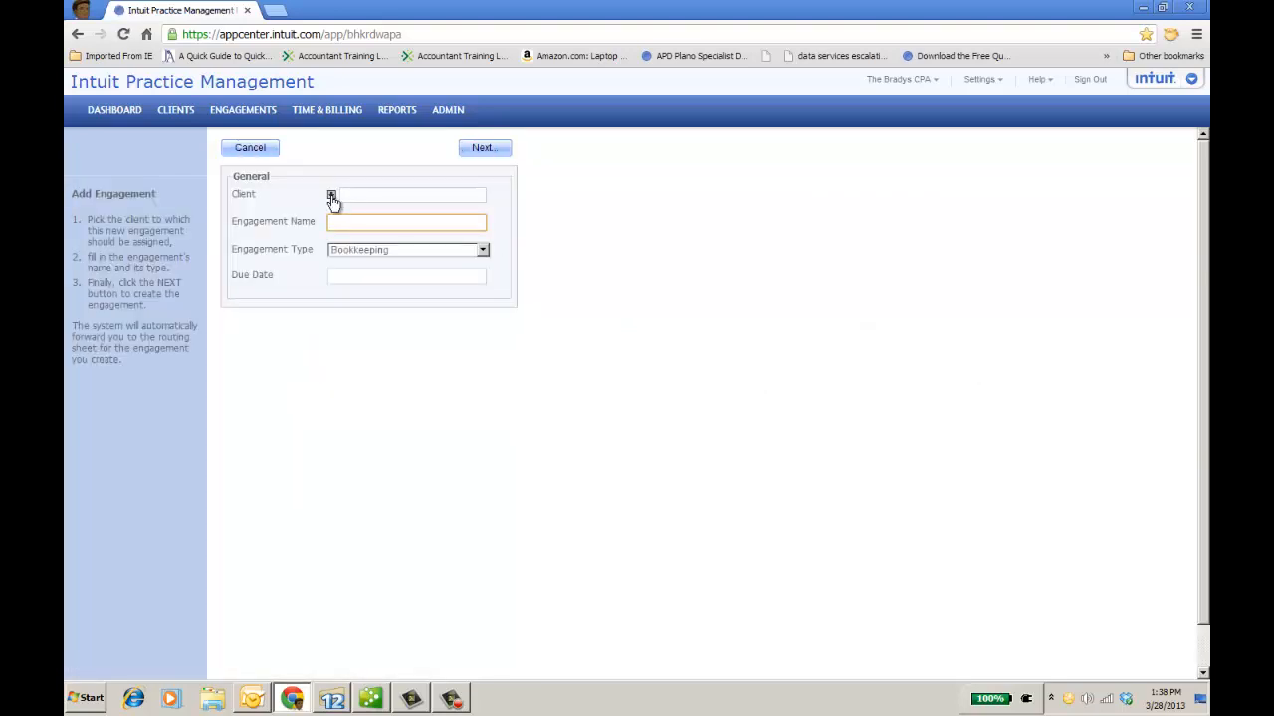
{"action": "left_click", "coordinate": [332, 194]}
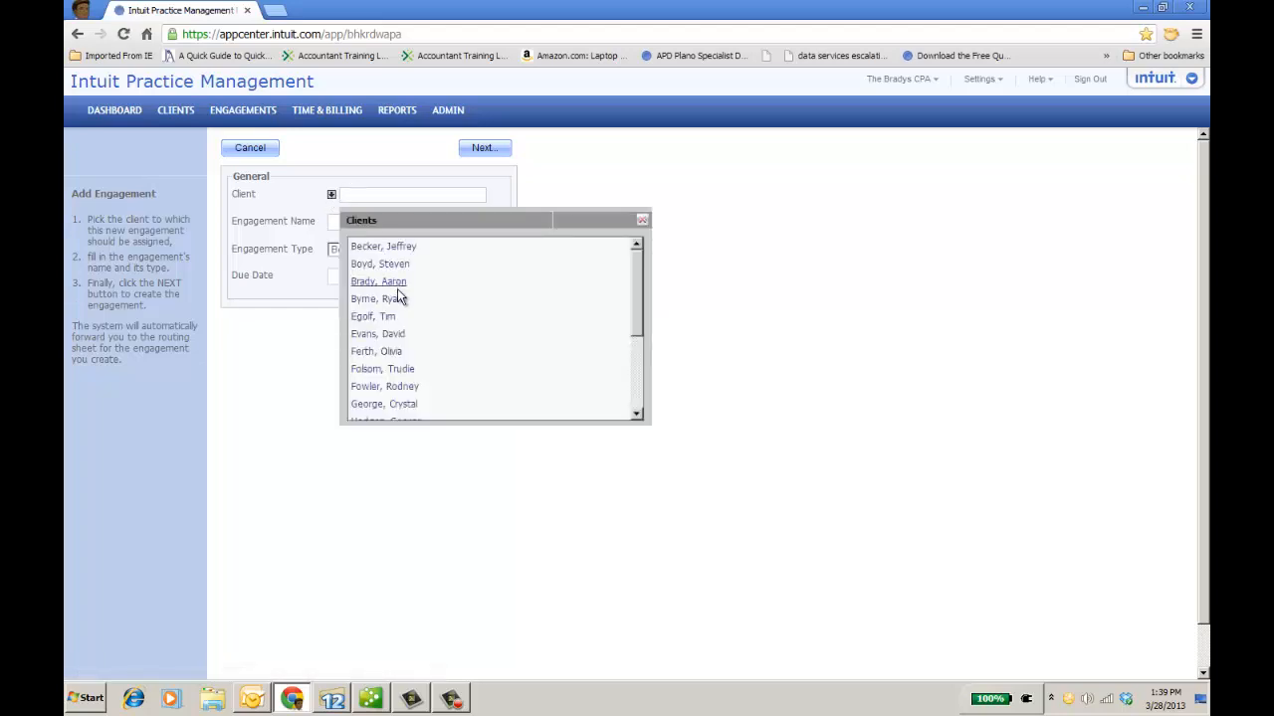
{"action": "left_click", "coordinate": [396, 283]}
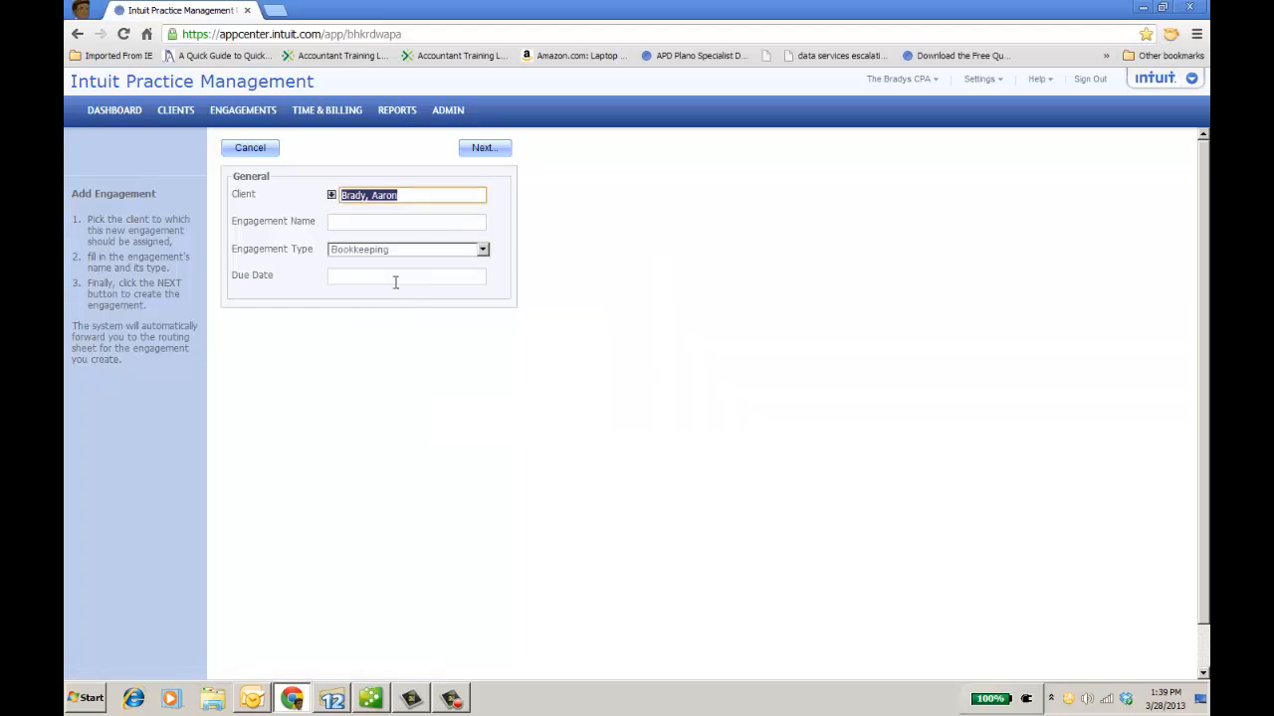
- Name the engagement Payroll processing, set its type to Payroll and its due date to 03/29/2013, and create it
{"action": "left_click", "coordinate": [379, 221]}
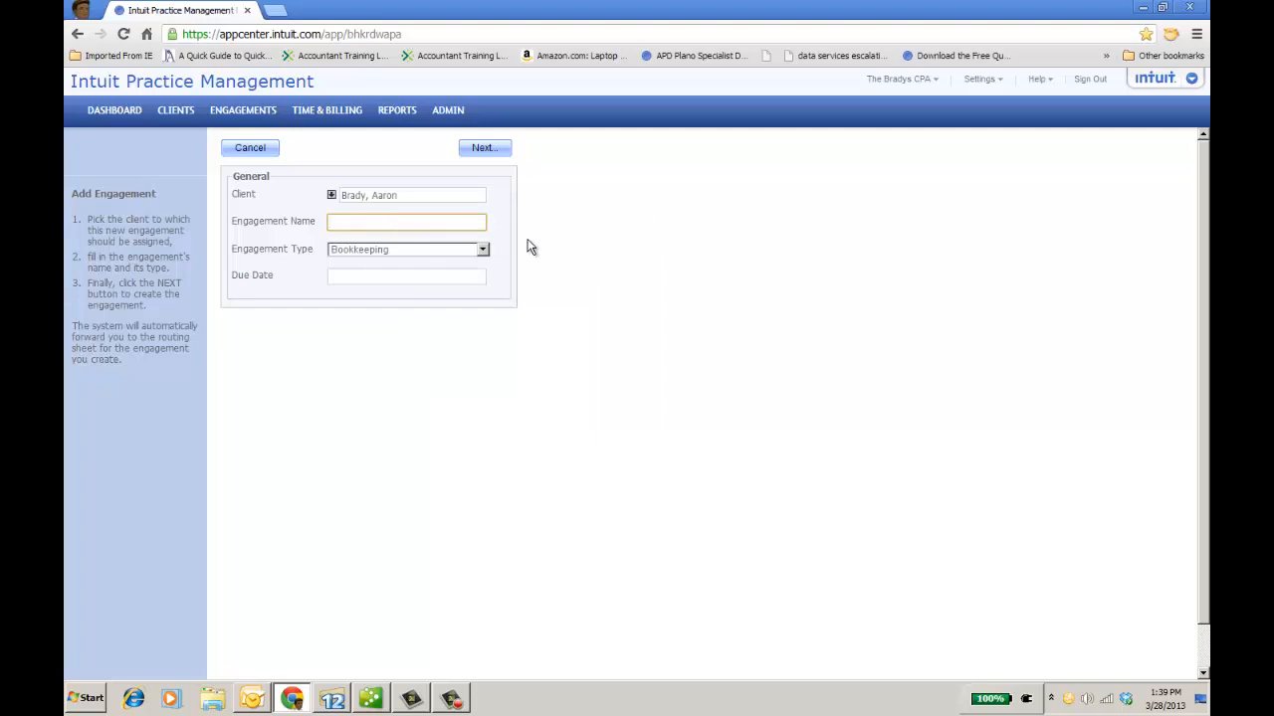
{"action": "type", "text": "Payroll"}
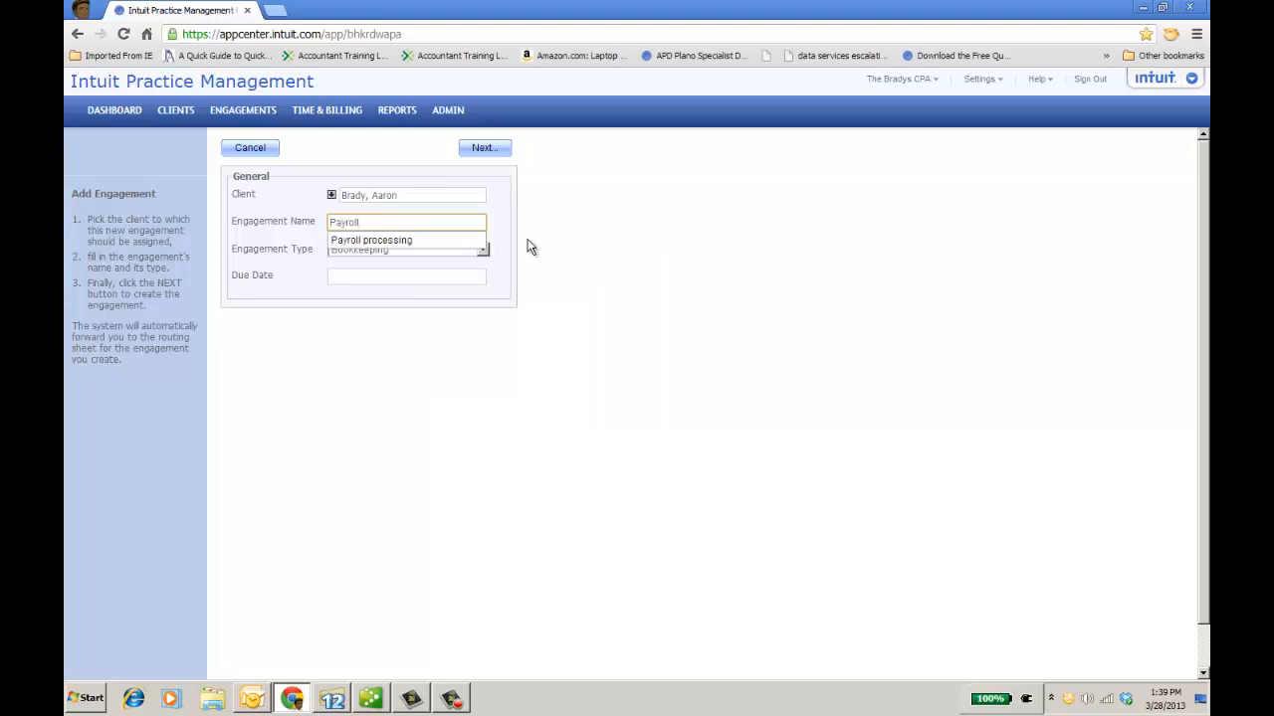
{"action": "left_click", "coordinate": [450, 242]}
{"action": "left_click", "coordinate": [482, 250]}
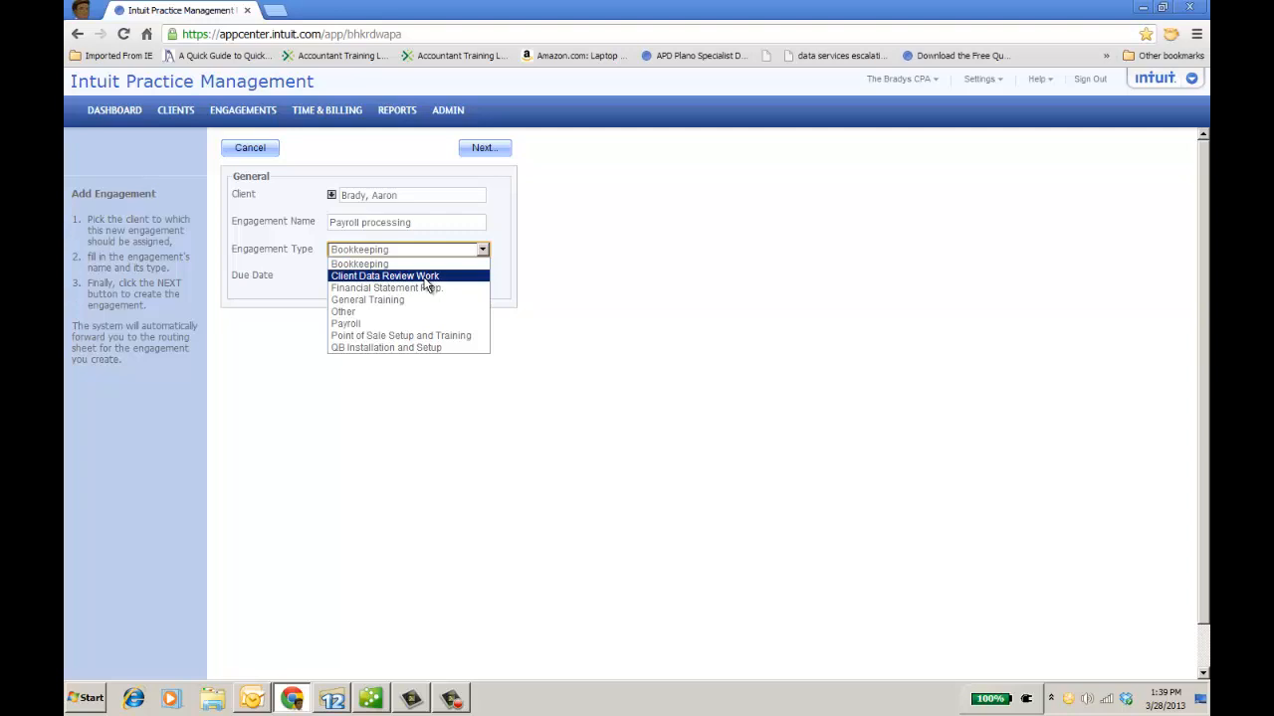
{"action": "left_click", "coordinate": [416, 323]}
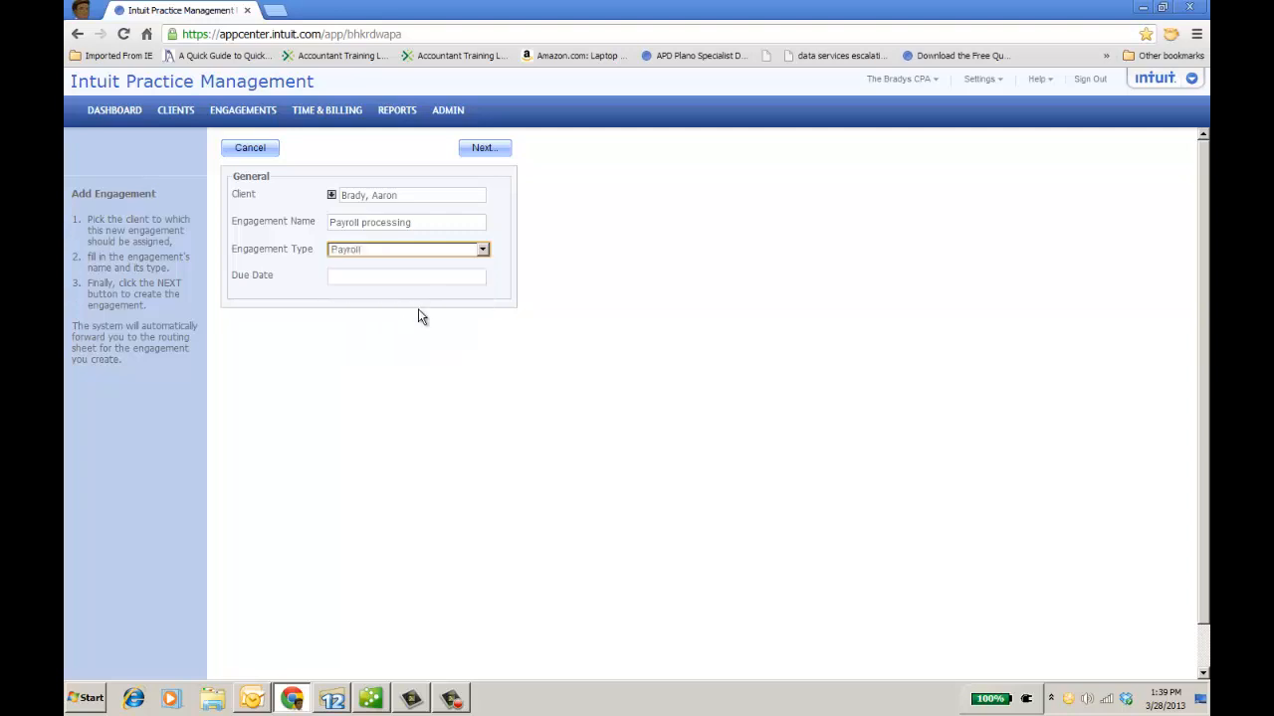
{"action": "left_click", "coordinate": [415, 276]}
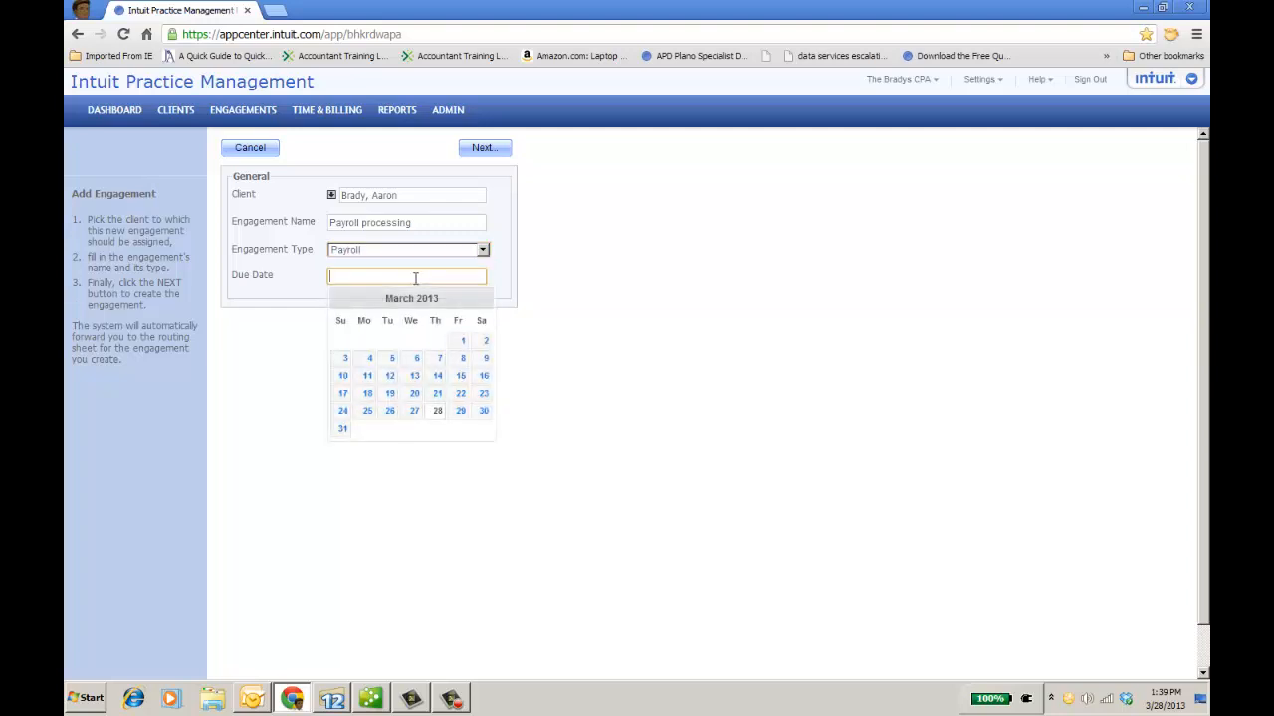
{"action": "left_click", "coordinate": [461, 411]}
{"action": "left_click", "coordinate": [484, 149]}
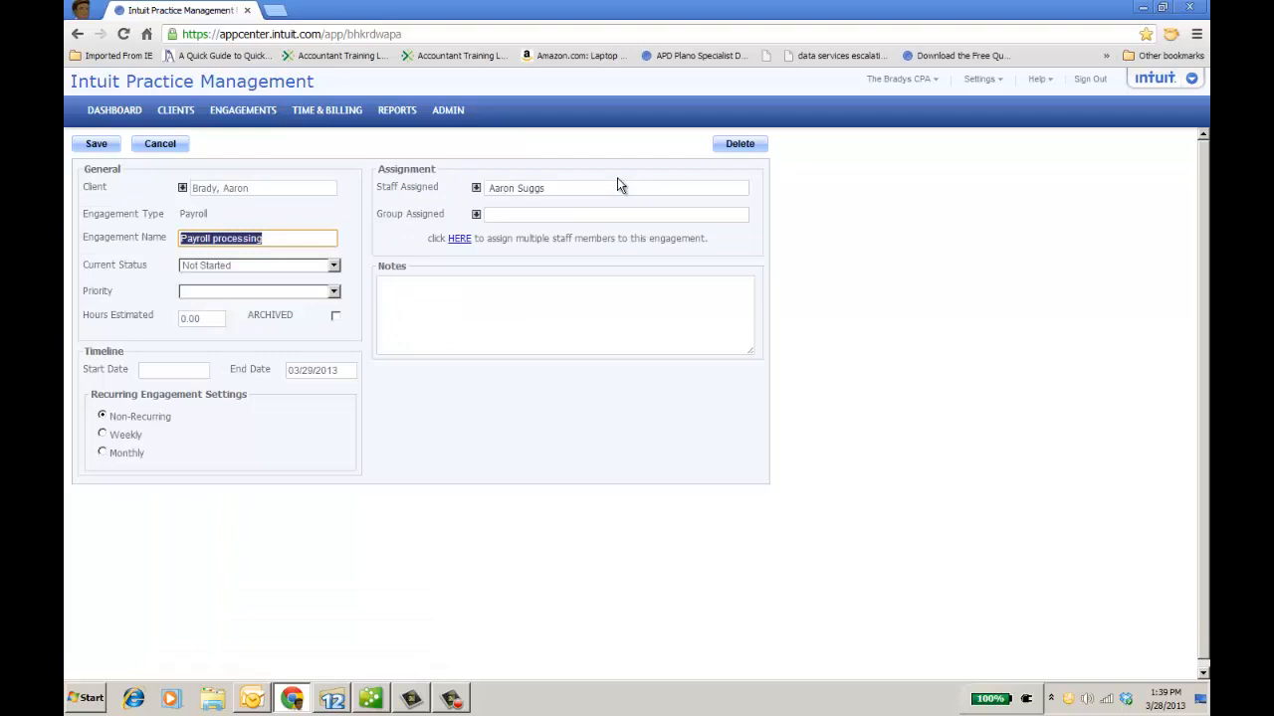
- Set the payroll engagement's current status to In Process, its priority to Urgent and its estimated hours to 2
{"action": "left_click", "coordinate": [334, 269]}
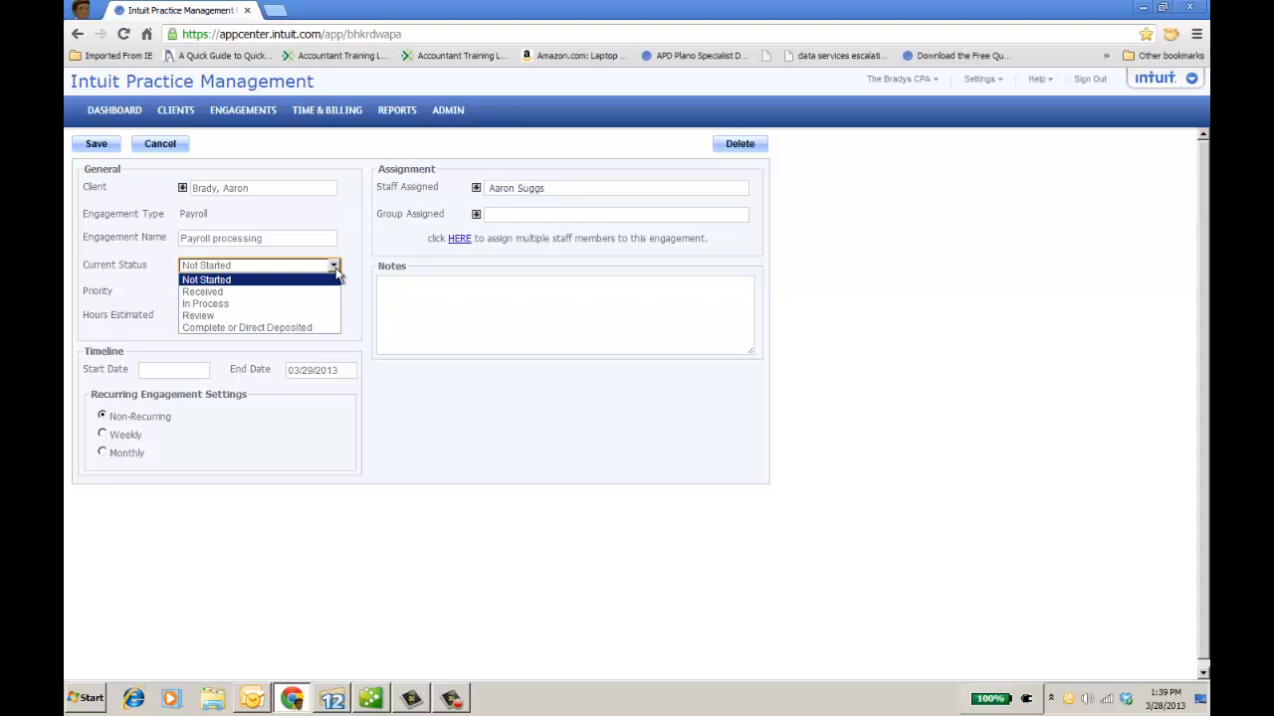
{"action": "left_click", "coordinate": [243, 304]}
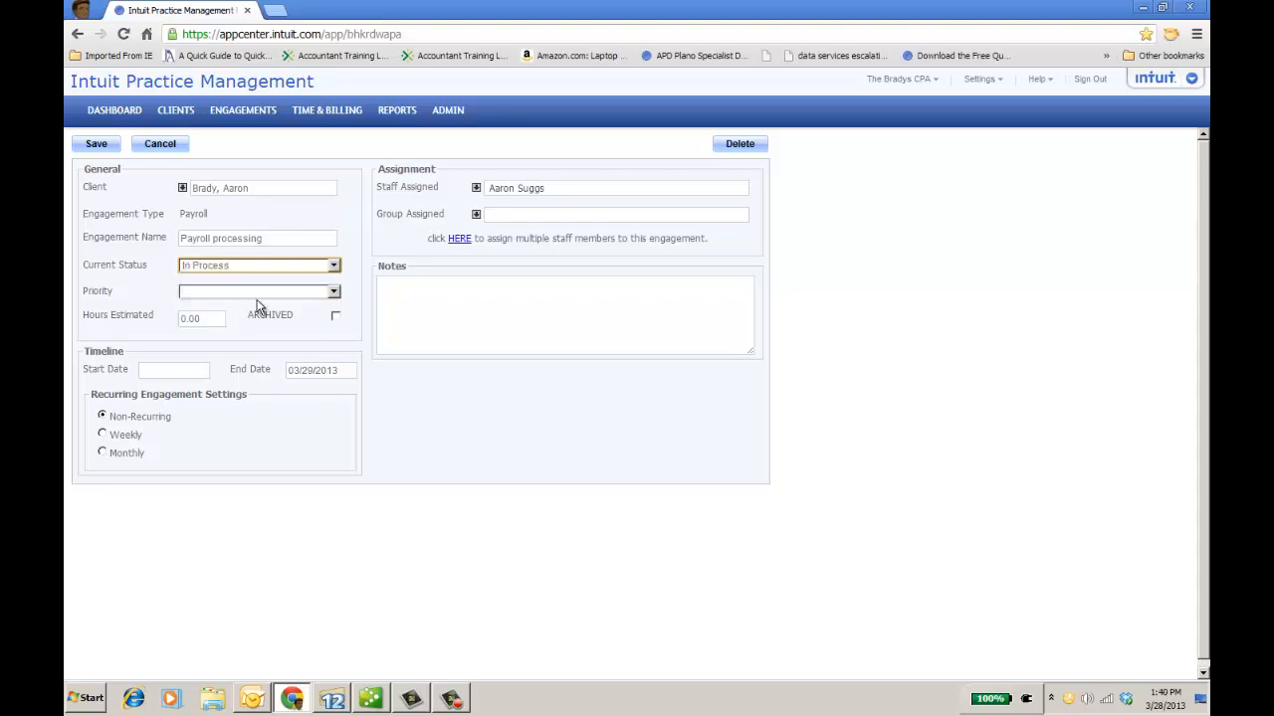
{"action": "left_click", "coordinate": [334, 291]}
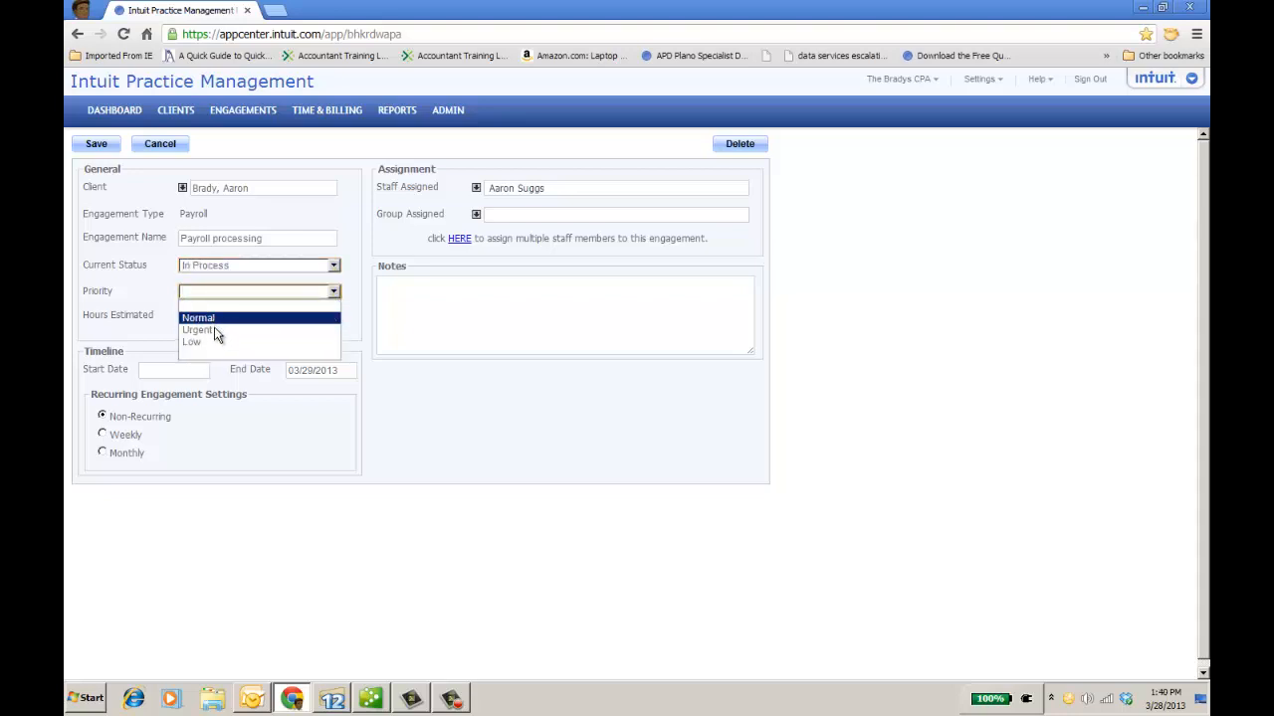
{"action": "left_click", "coordinate": [199, 329]}
{"action": "left_click_drag", "start_coordinate": [207, 318], "coordinate": [169, 319]}
{"action": "type", "text": "2"}
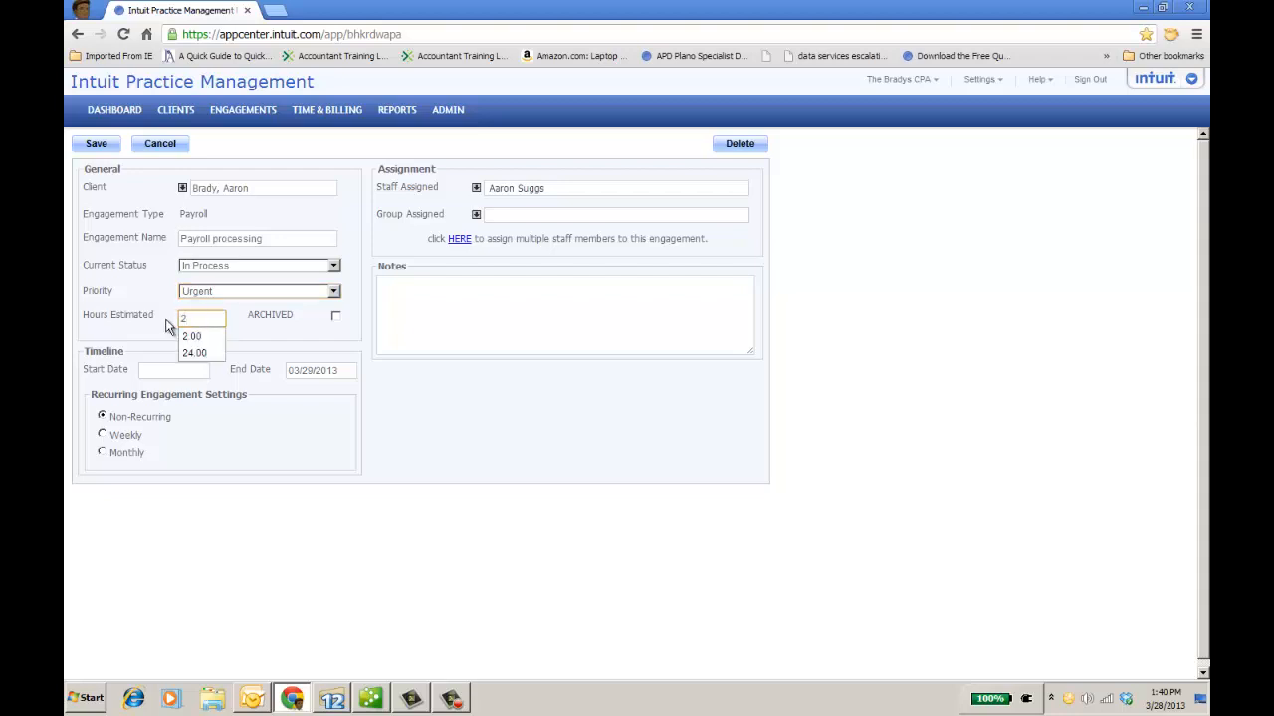
{"action": "left_click", "coordinate": [191, 336]}
- Check the available staff members without reassigning the engagement, and add the note "no direct deposit, need to be done by tonite"
{"action": "left_click", "coordinate": [478, 191]}
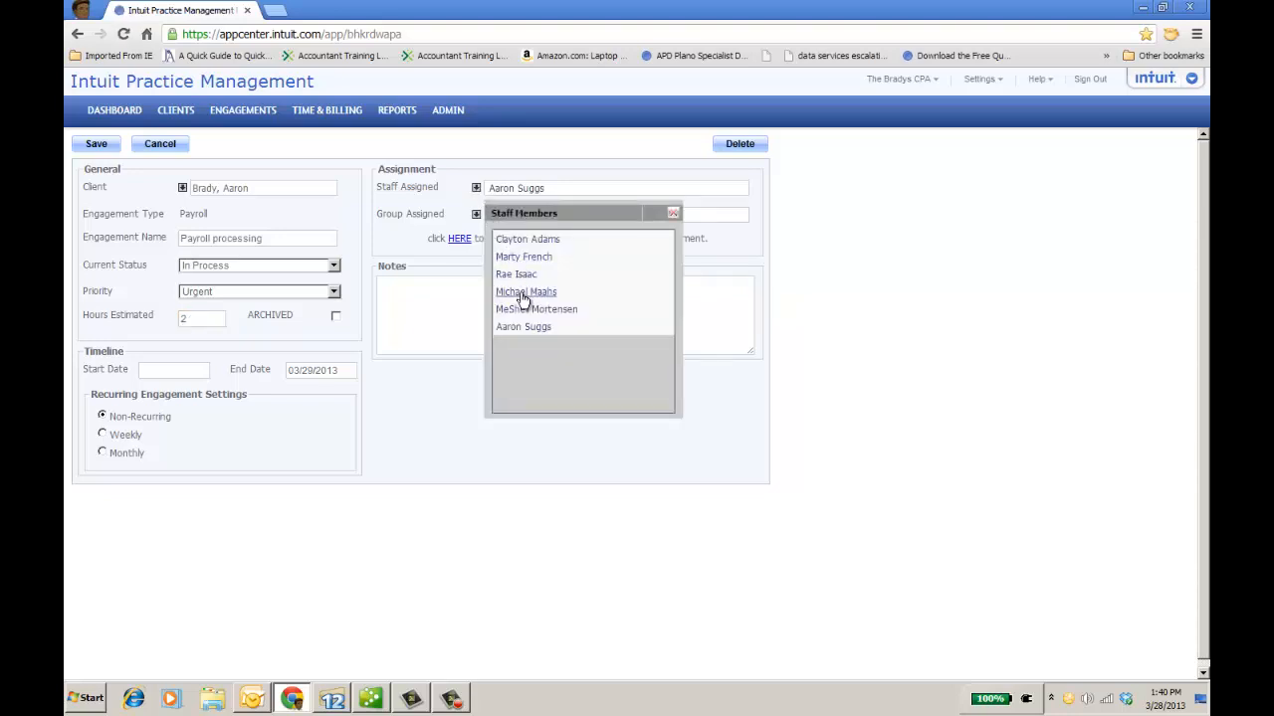
{"action": "left_click", "coordinate": [673, 213]}
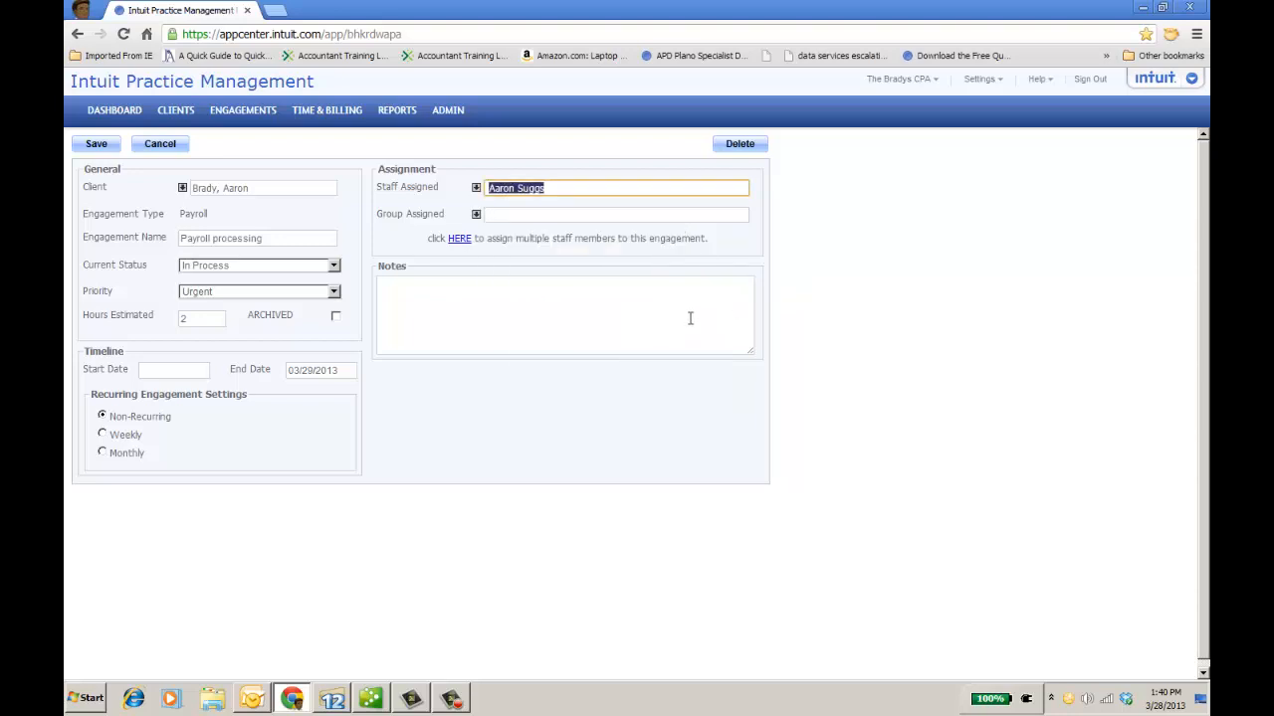
{"action": "left_click", "coordinate": [642, 306]}
{"action": "type", "text": "no dir"}
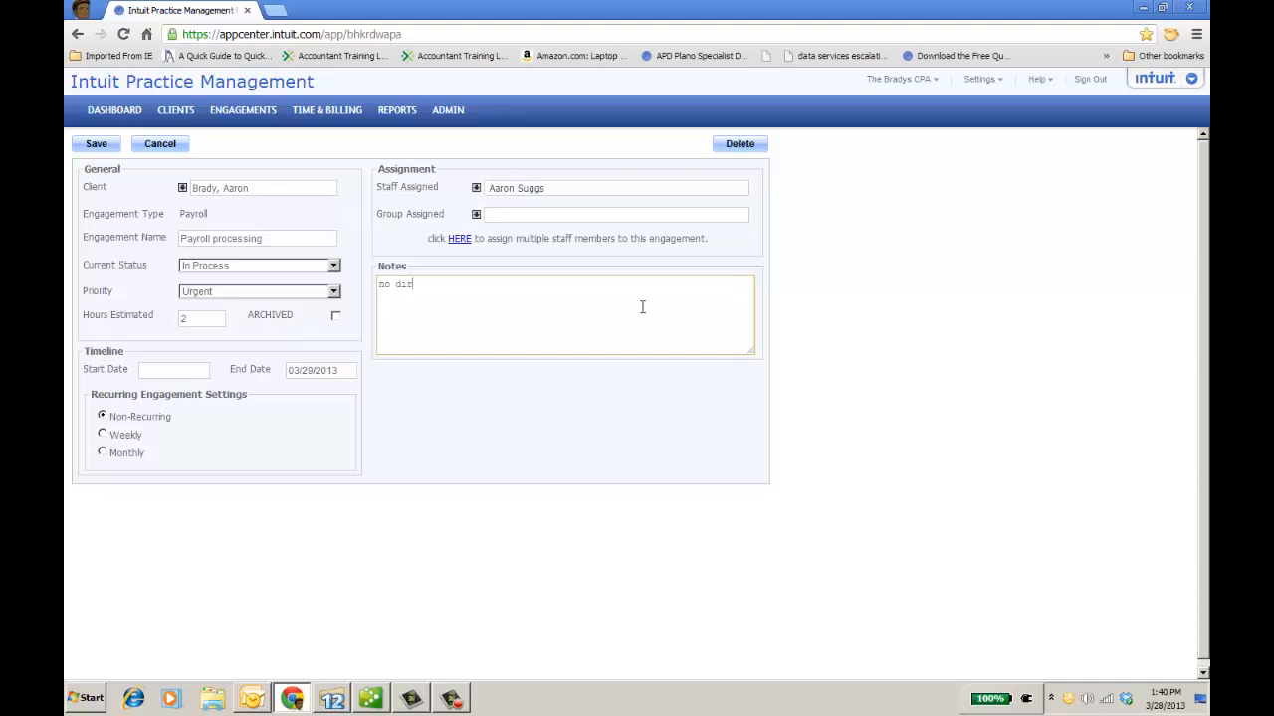
{"action": "type", "text": "ect deposit, need to be done by tonite"}
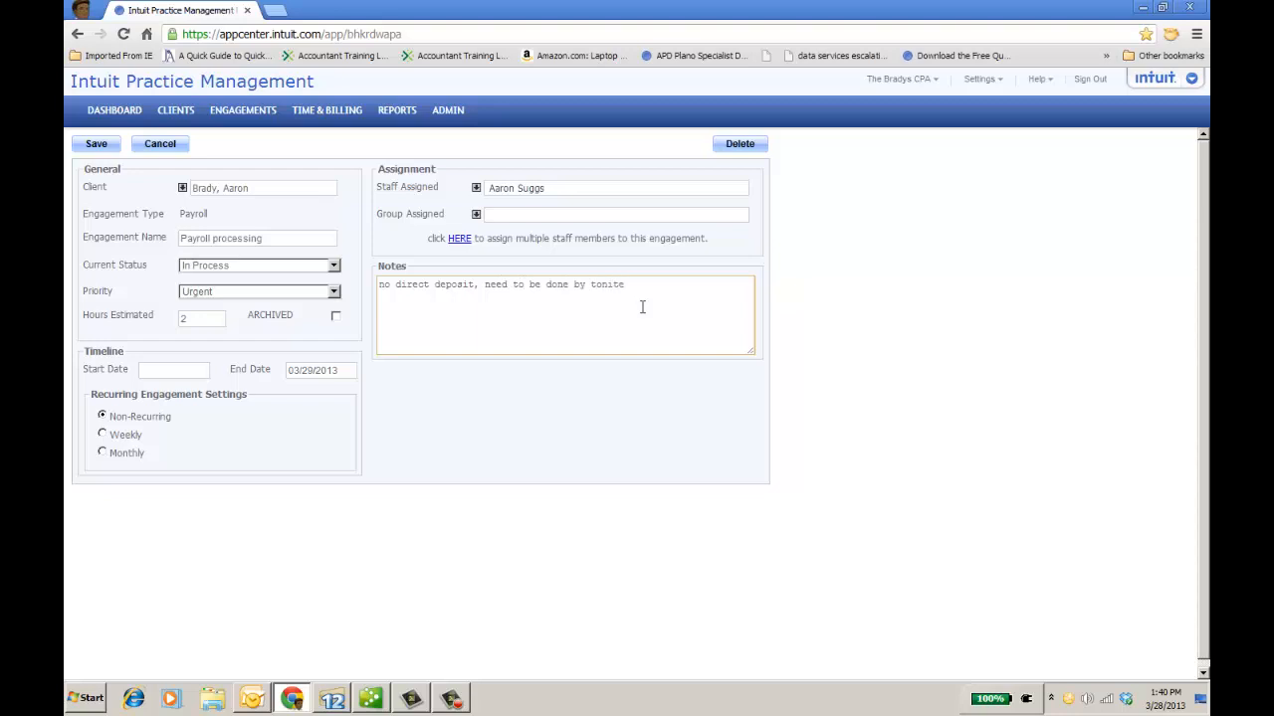
- Try a weekly Friday recurrence every 2 weeks and a monthly recurrence, and return the engagement to Non-Recurring
{"action": "left_click", "coordinate": [102, 434]}
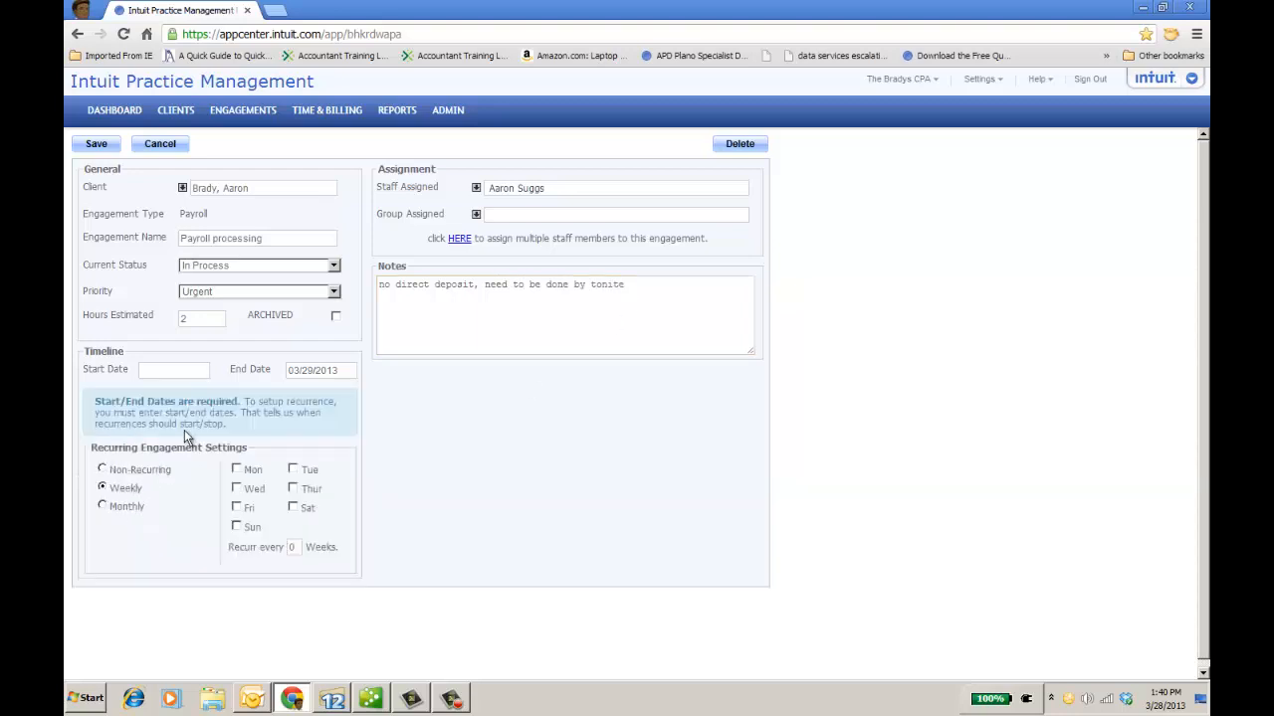
{"action": "left_click", "coordinate": [237, 509]}
{"action": "double_click", "coordinate": [290, 547]}
{"action": "type", "text": "2"}
{"action": "left_click", "coordinate": [101, 505]}
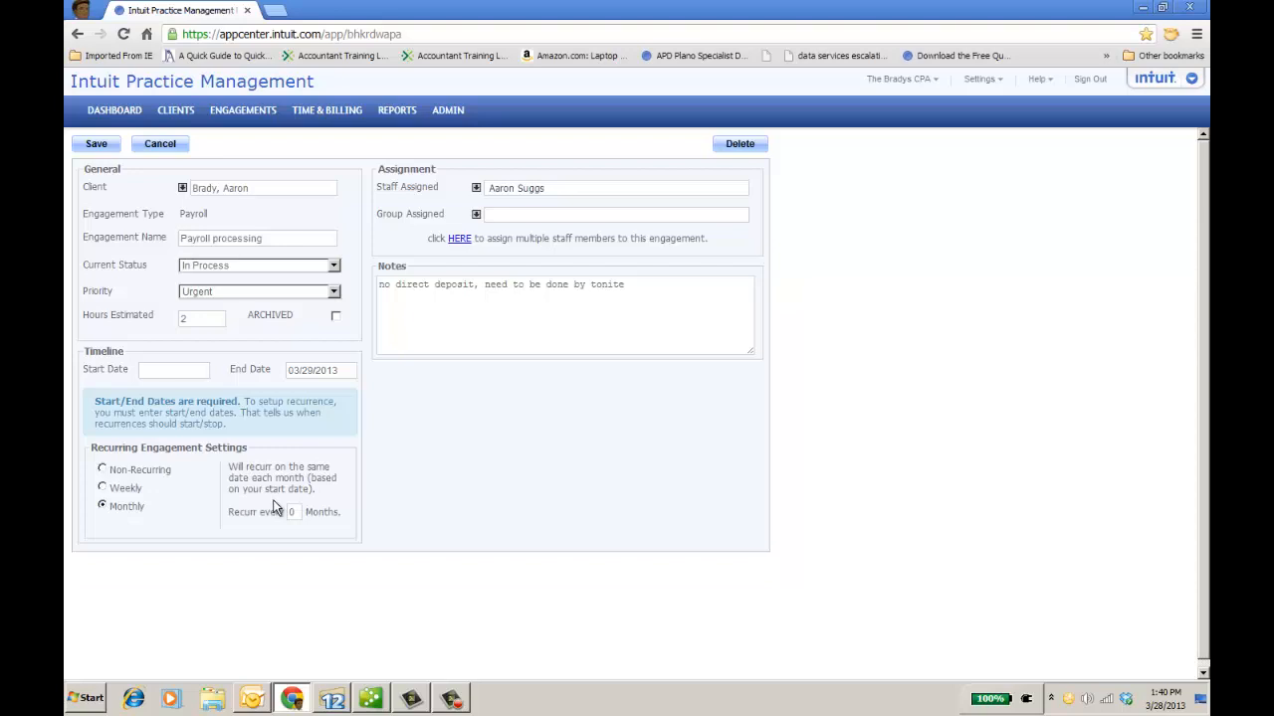
{"action": "left_click", "coordinate": [102, 469]}
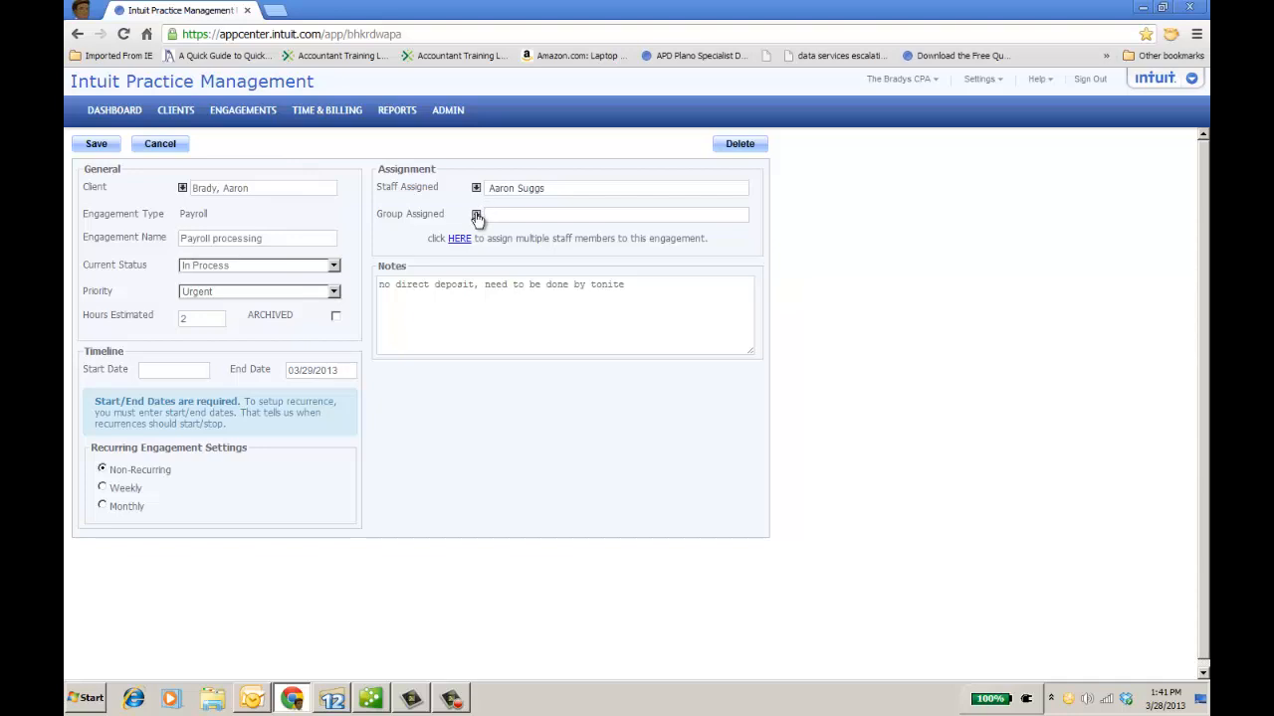
- Save the payroll engagement and view the personal list of assigned engagements
{"action": "left_click", "coordinate": [98, 146]}
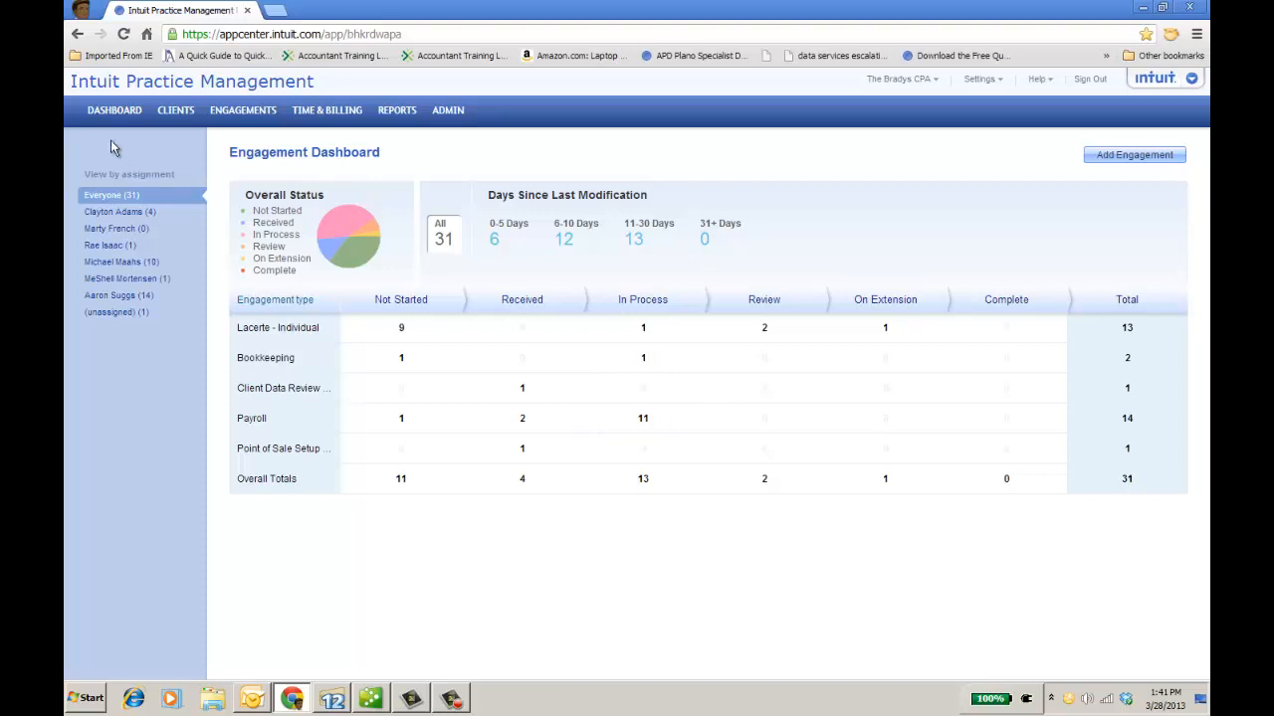
{"action": "left_click", "coordinate": [109, 112]}
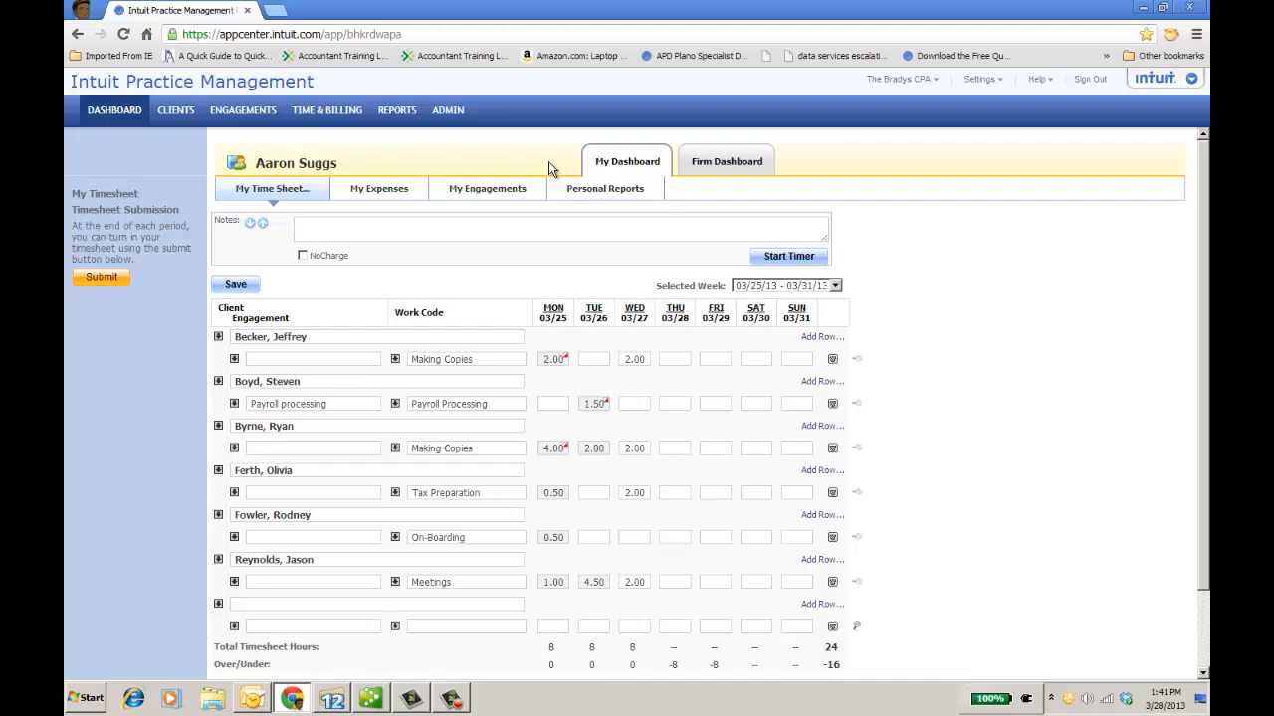
{"action": "left_click", "coordinate": [494, 189]}
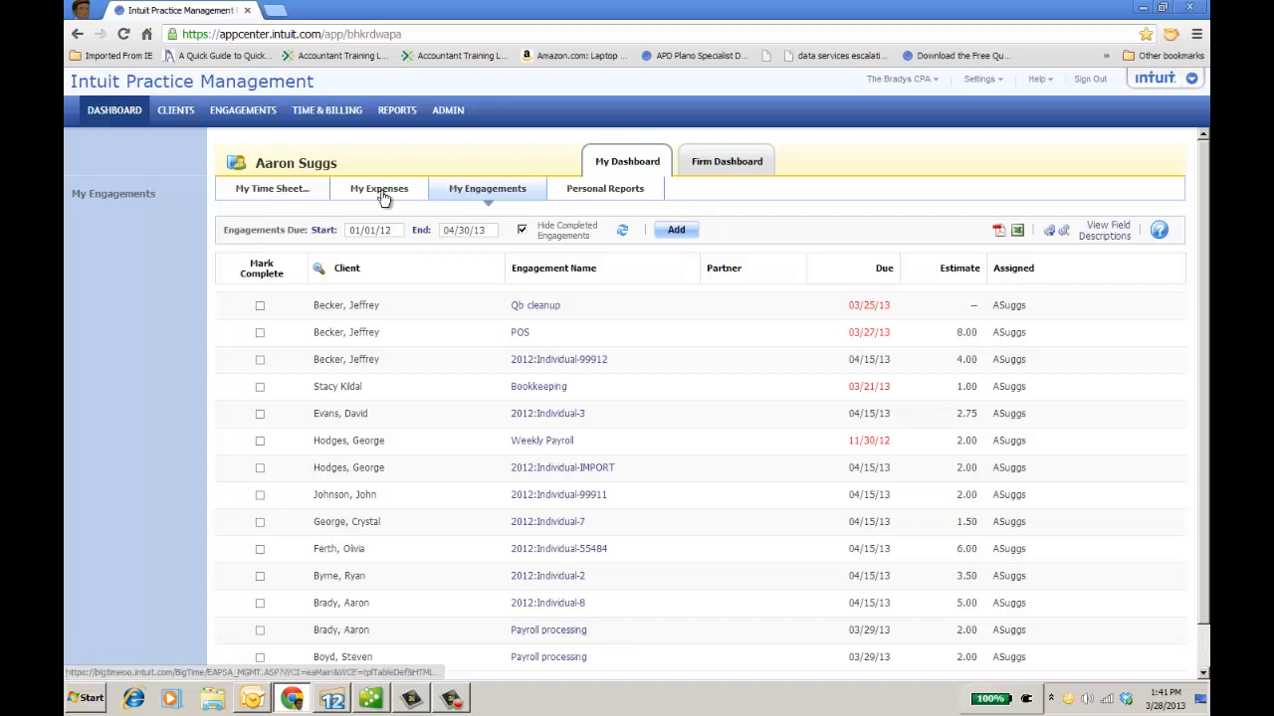
- Add a time sheet row for the third client in the client list with the Payroll processing engagement and the Payroll Processing work code
{"action": "left_click", "coordinate": [285, 194]}
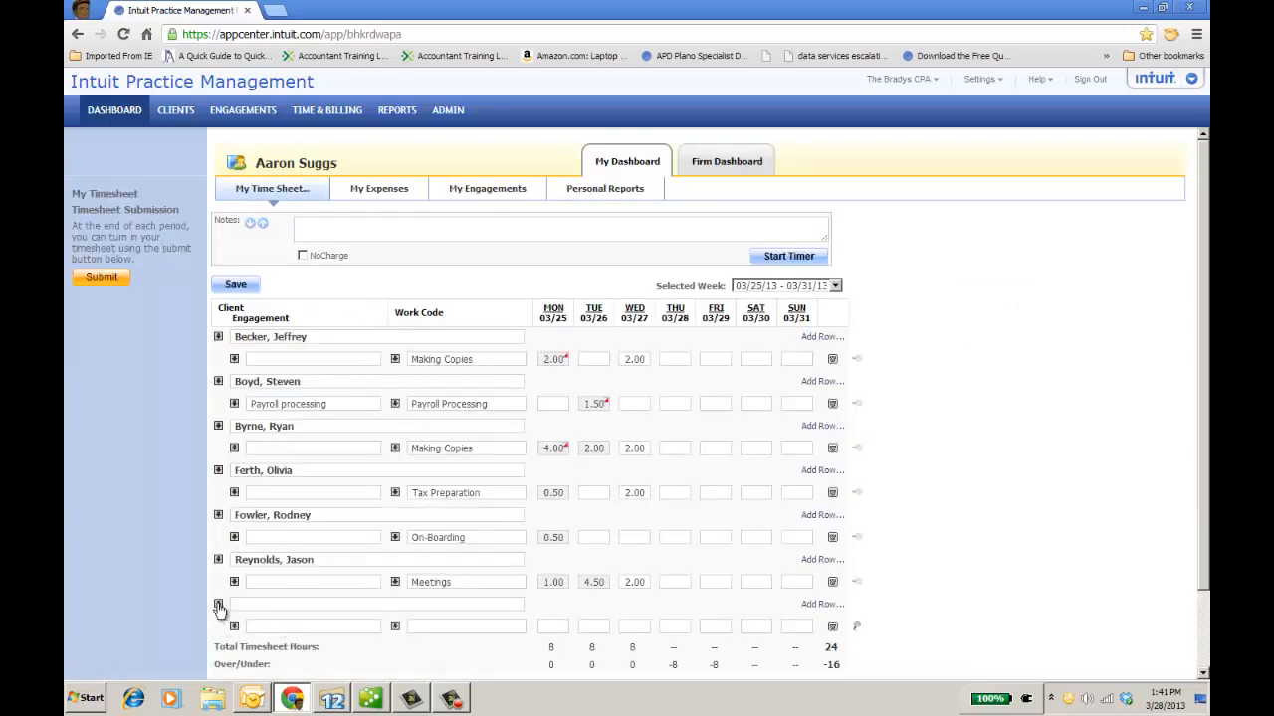
{"action": "left_click", "coordinate": [218, 605]}
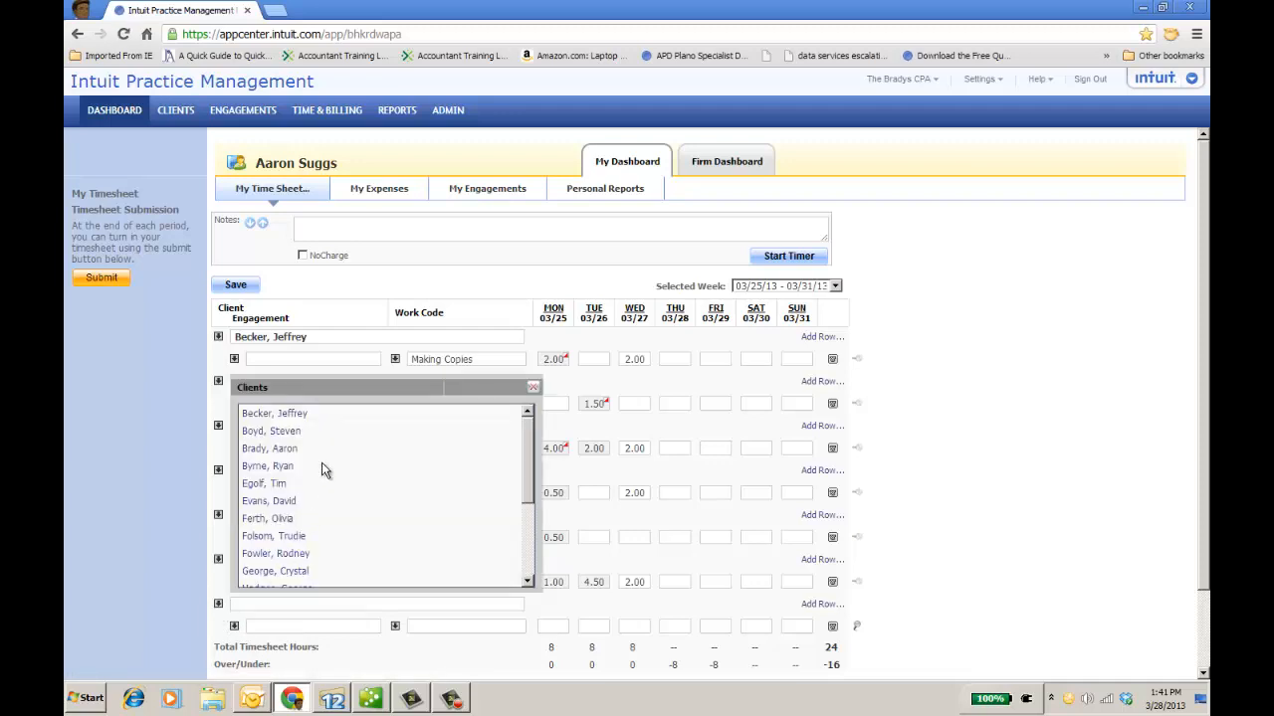
{"action": "left_click", "coordinate": [282, 449]}
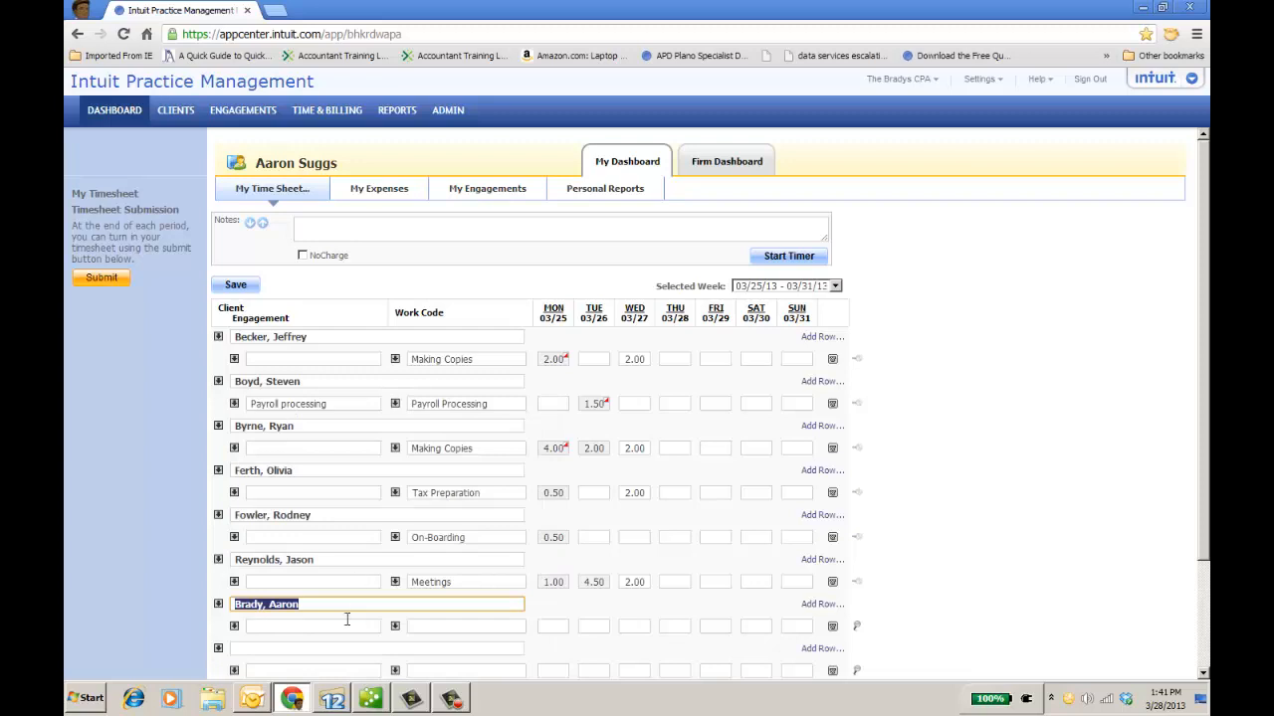
{"action": "left_click", "coordinate": [234, 626]}
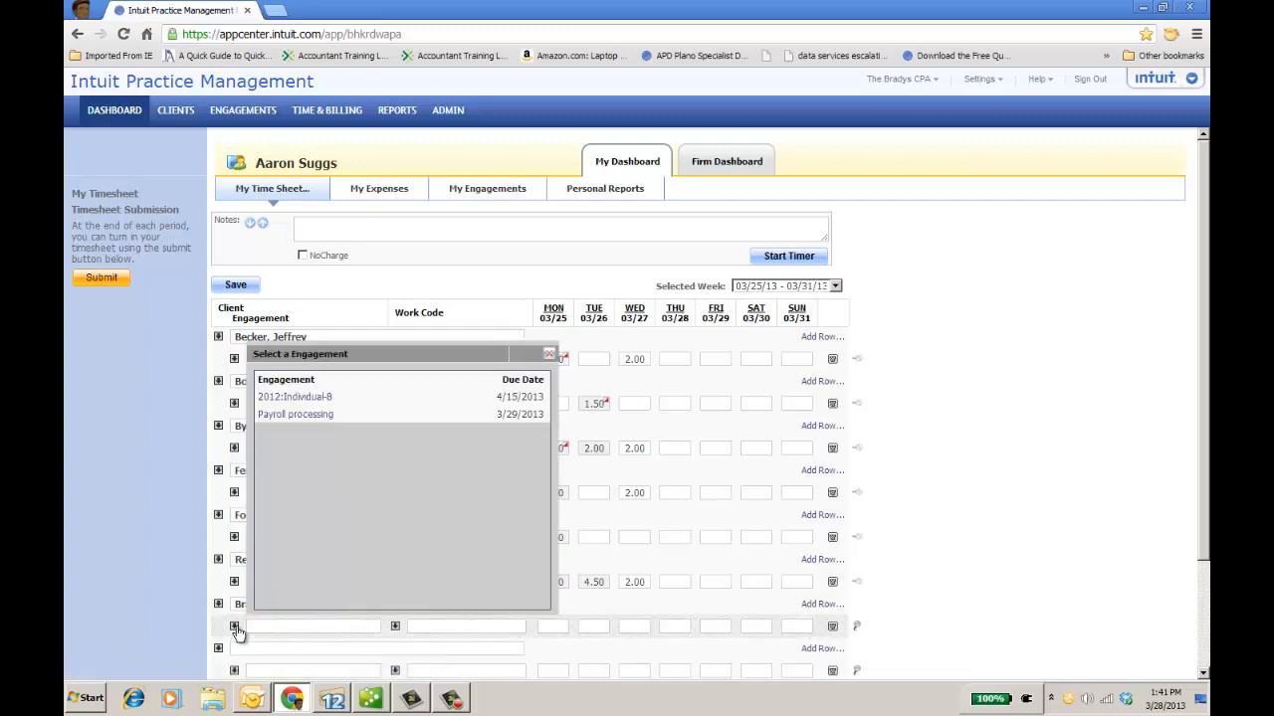
{"action": "left_click", "coordinate": [315, 416]}
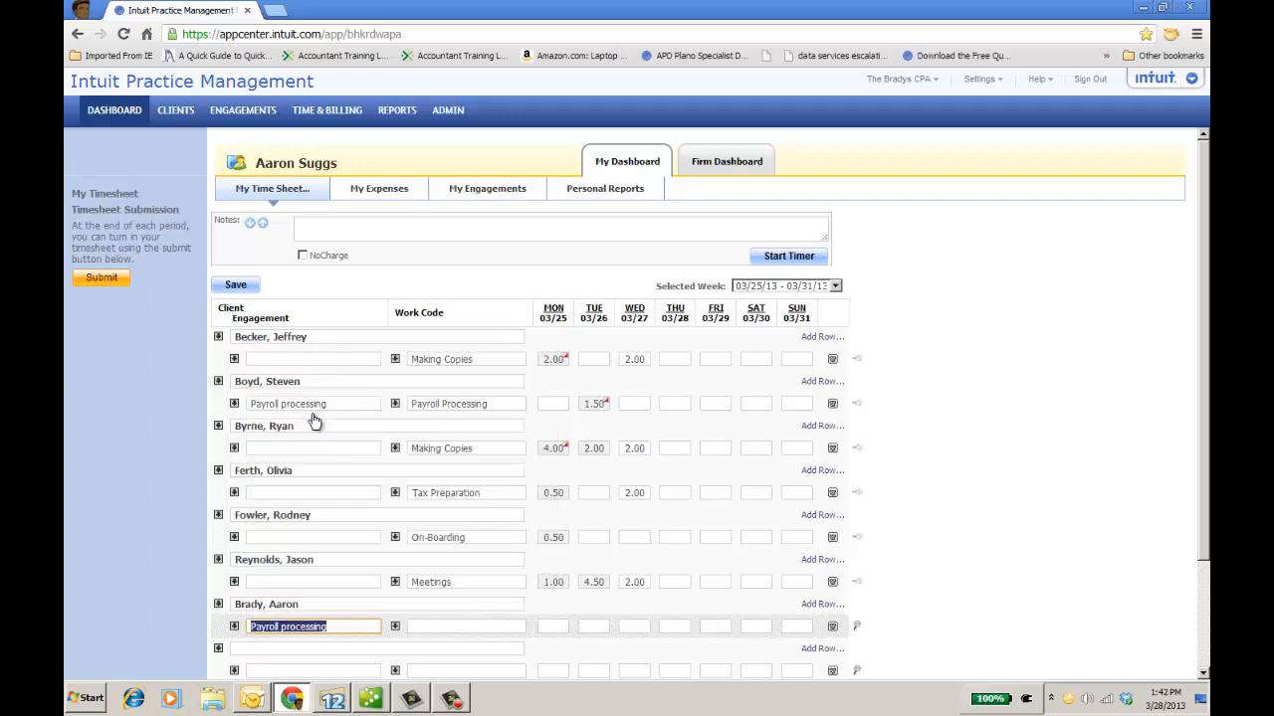
{"action": "left_click", "coordinate": [395, 627]}
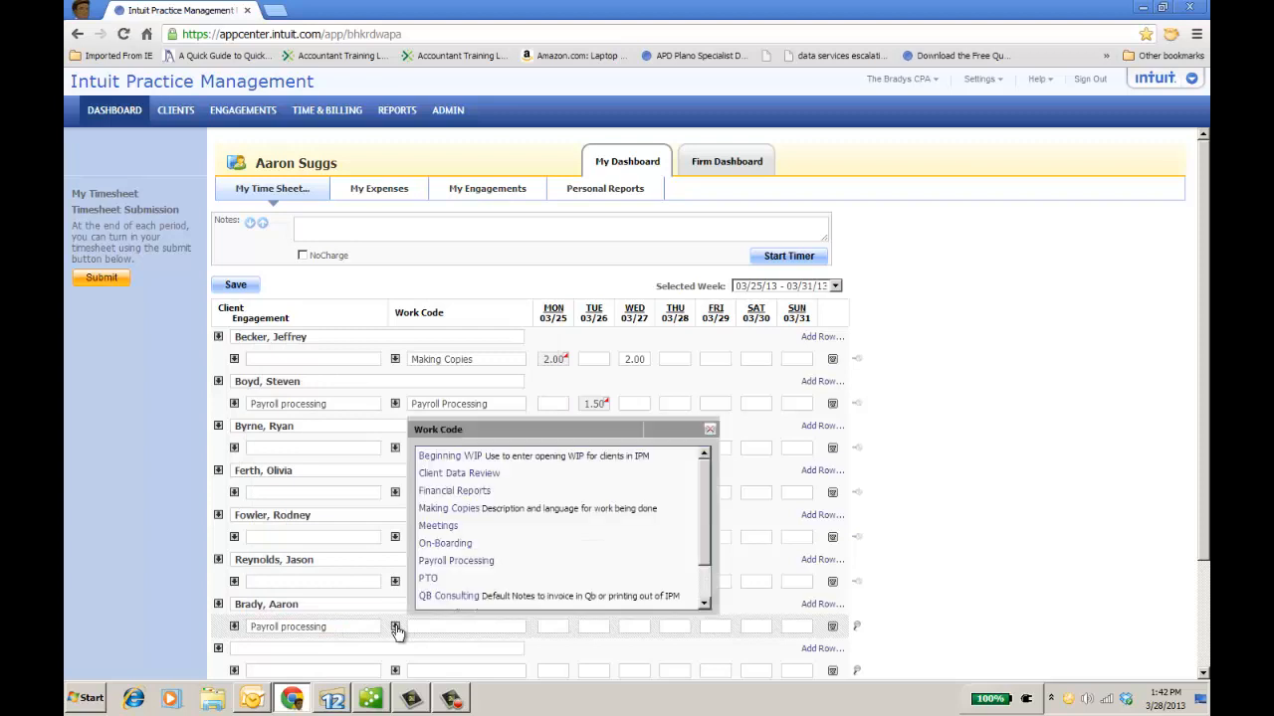
{"action": "left_click", "coordinate": [457, 562]}
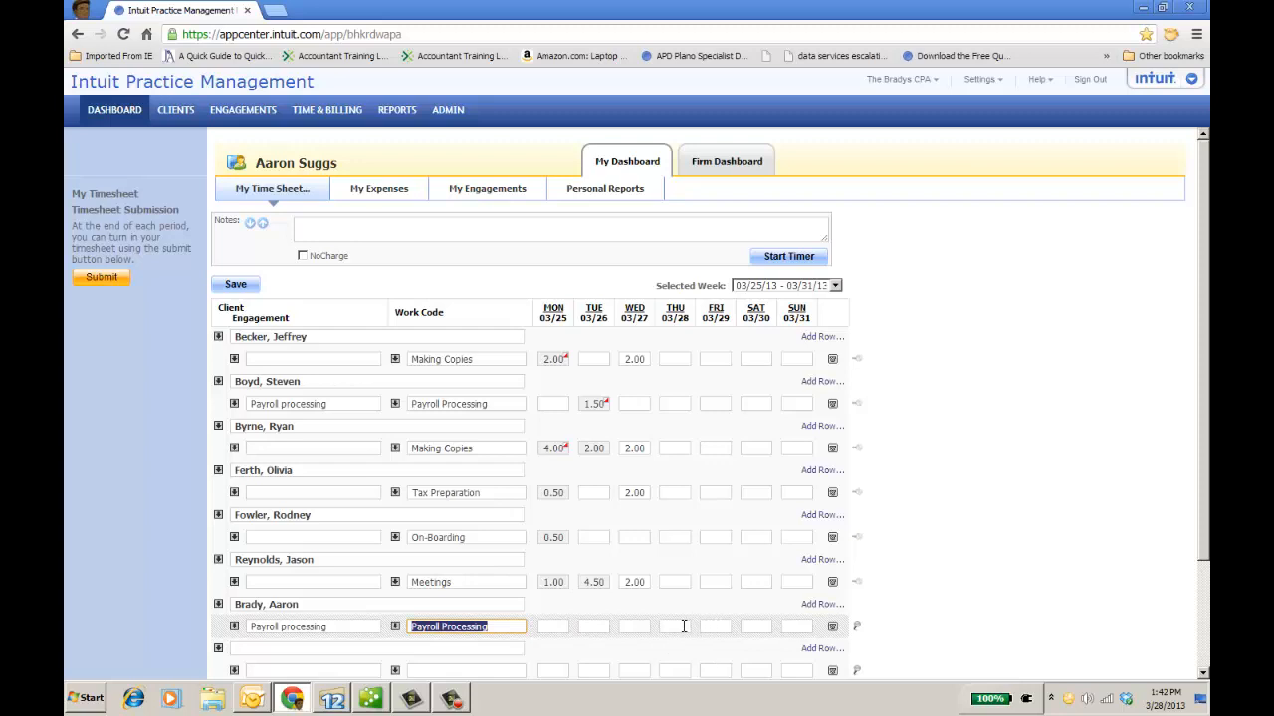
- Log 1.5 hours for Thursday 03/28 on the new payroll row with the note "what i did with payroll", and save the time sheet
{"action": "left_click", "coordinate": [682, 625]}
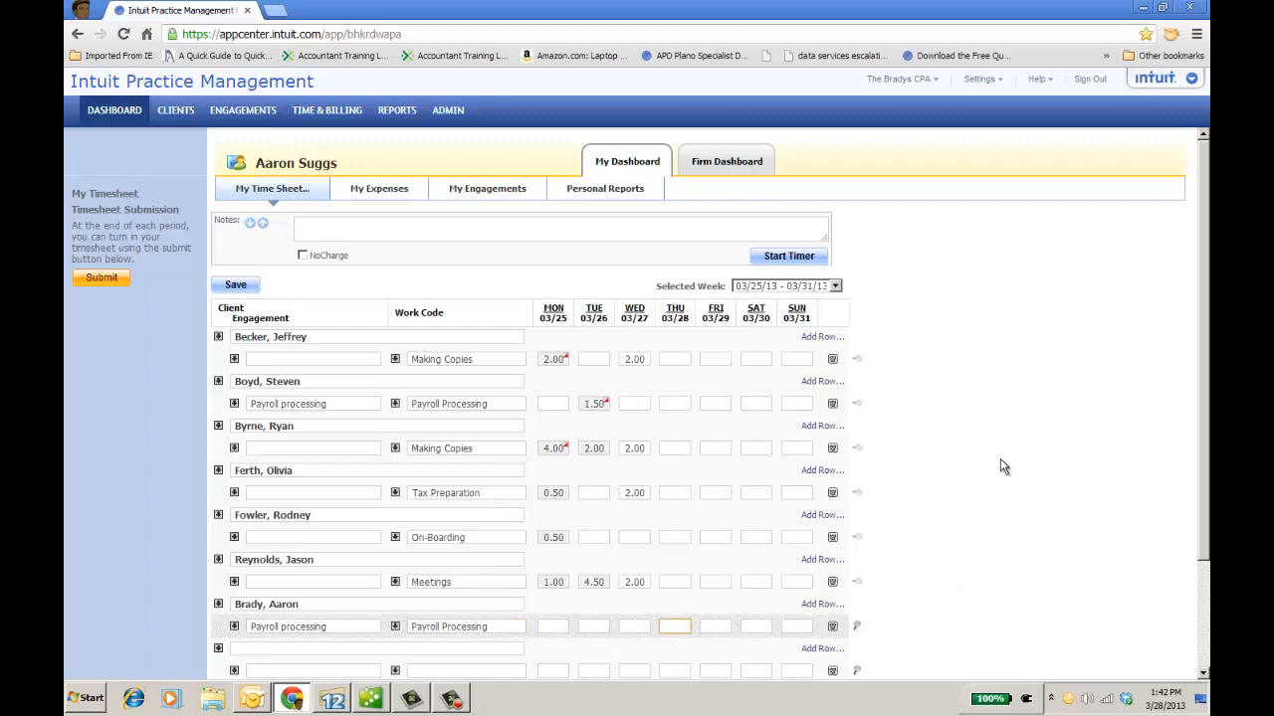
{"action": "type", "text": "1.5"}
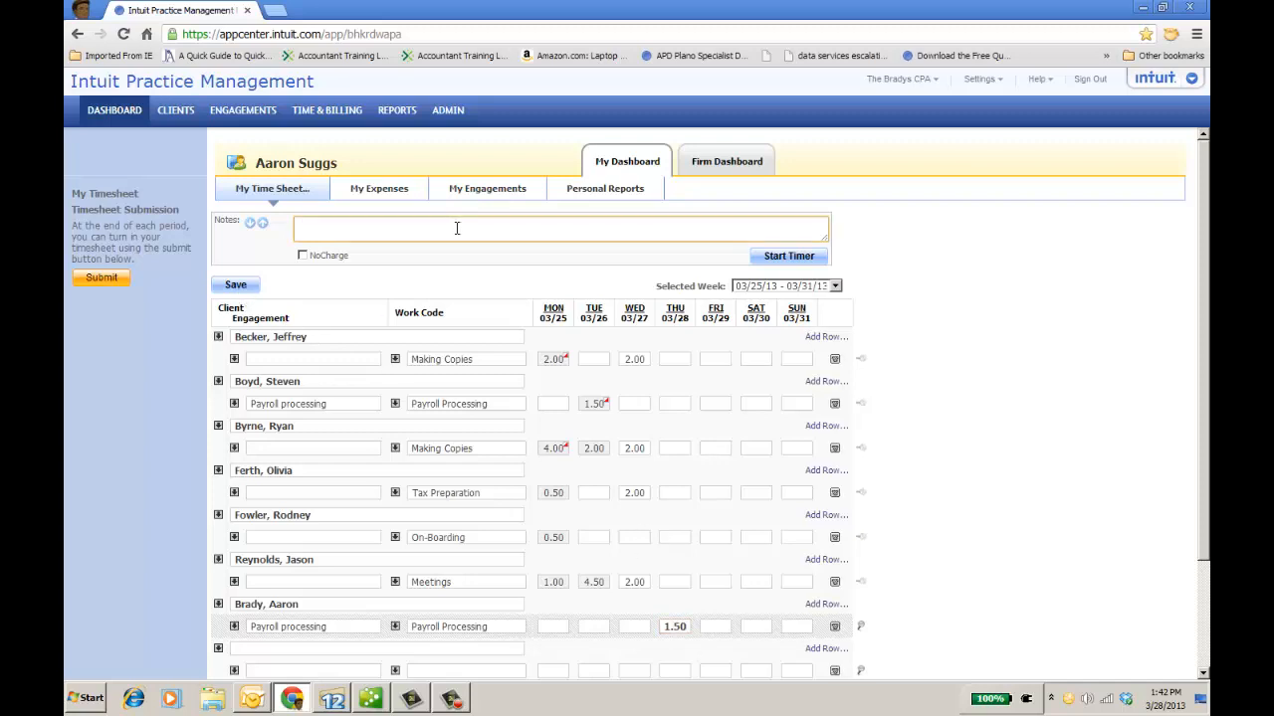
{"action": "type", "text": "what i did with payroll"}
{"action": "left_click", "coordinate": [236, 287]}
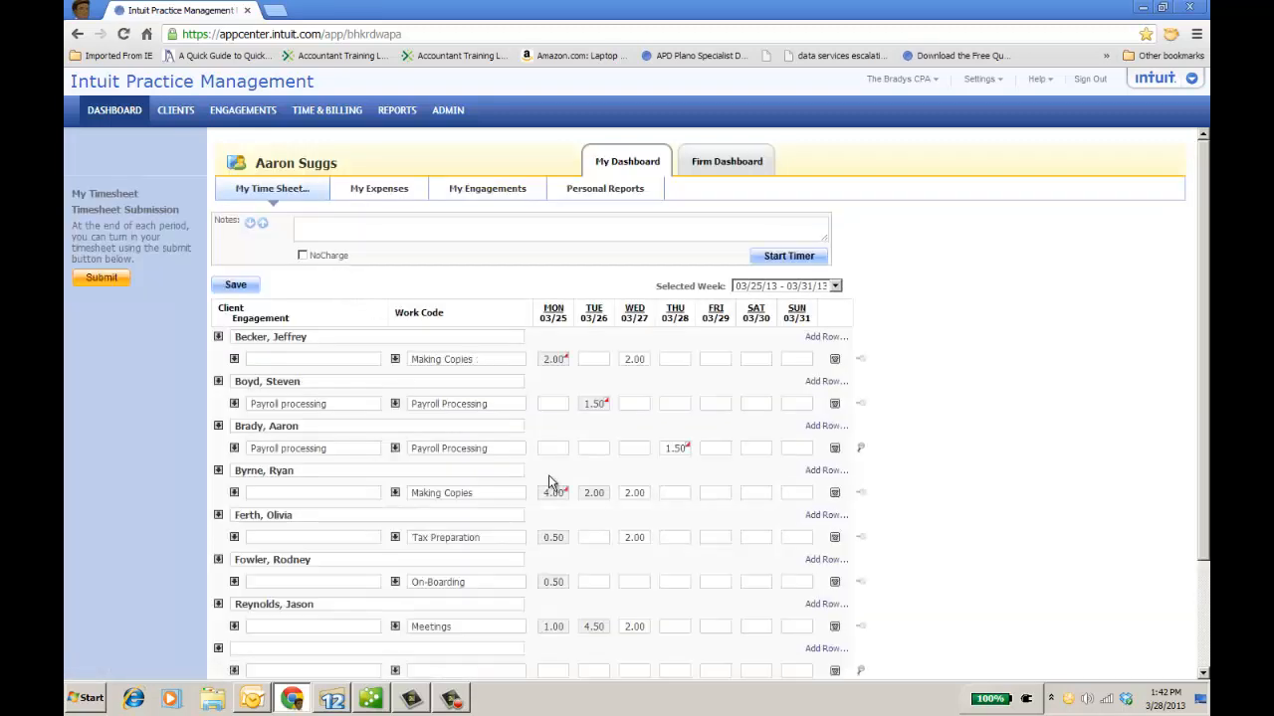
- Add a time sheet row for the first client in the list with the 2012 individual engagement and the Tax Preparation work code
{"action": "left_click", "coordinate": [218, 649]}
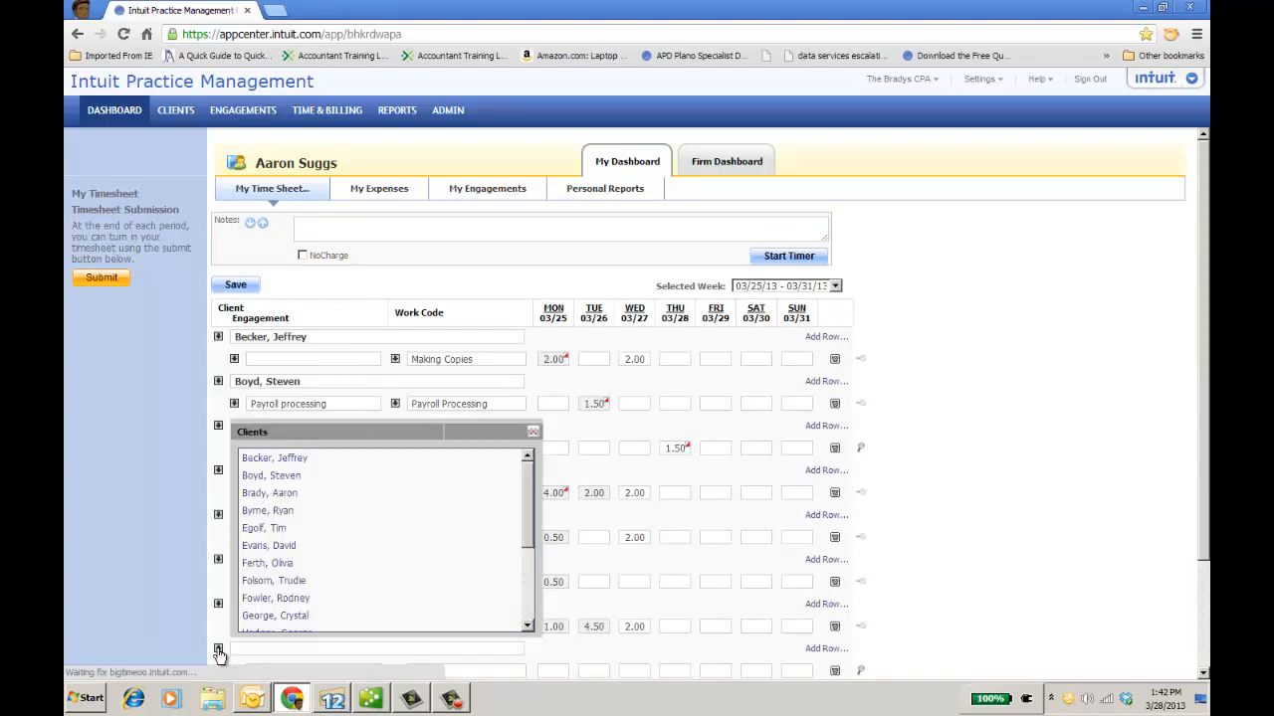
{"action": "left_click", "coordinate": [274, 459]}
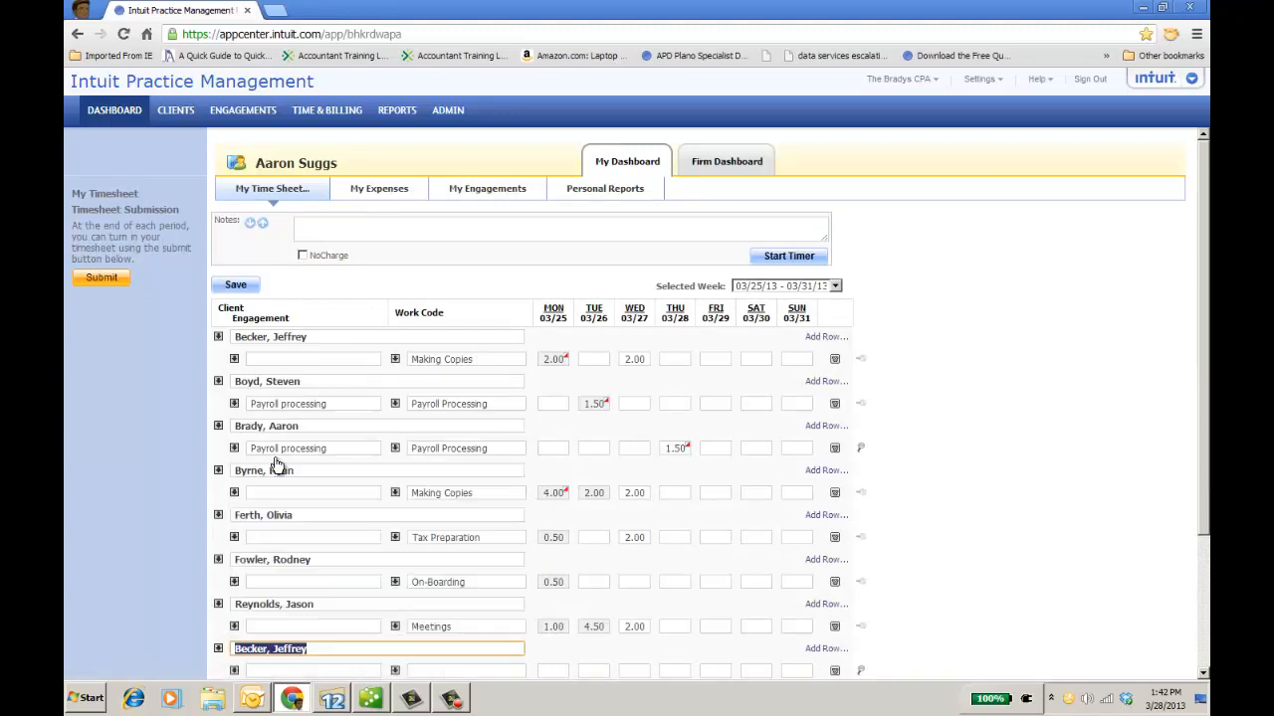
{"action": "left_click", "coordinate": [235, 671]}
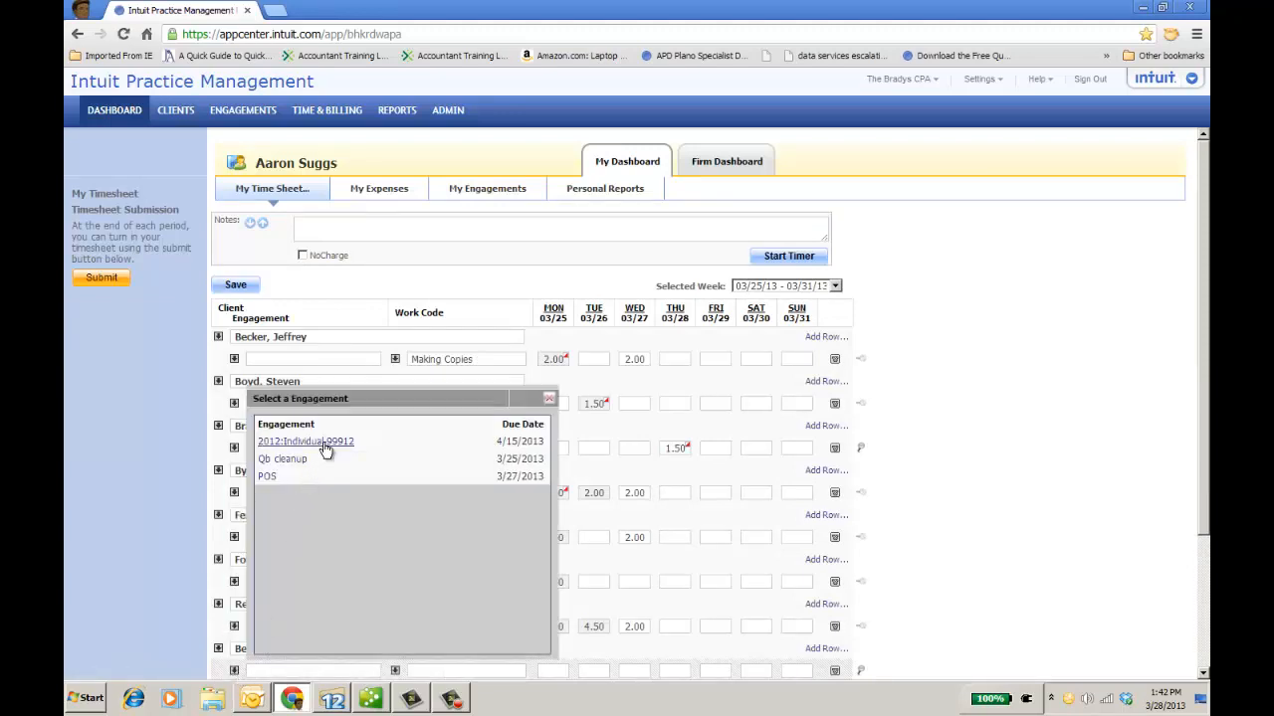
{"action": "left_click", "coordinate": [326, 444]}
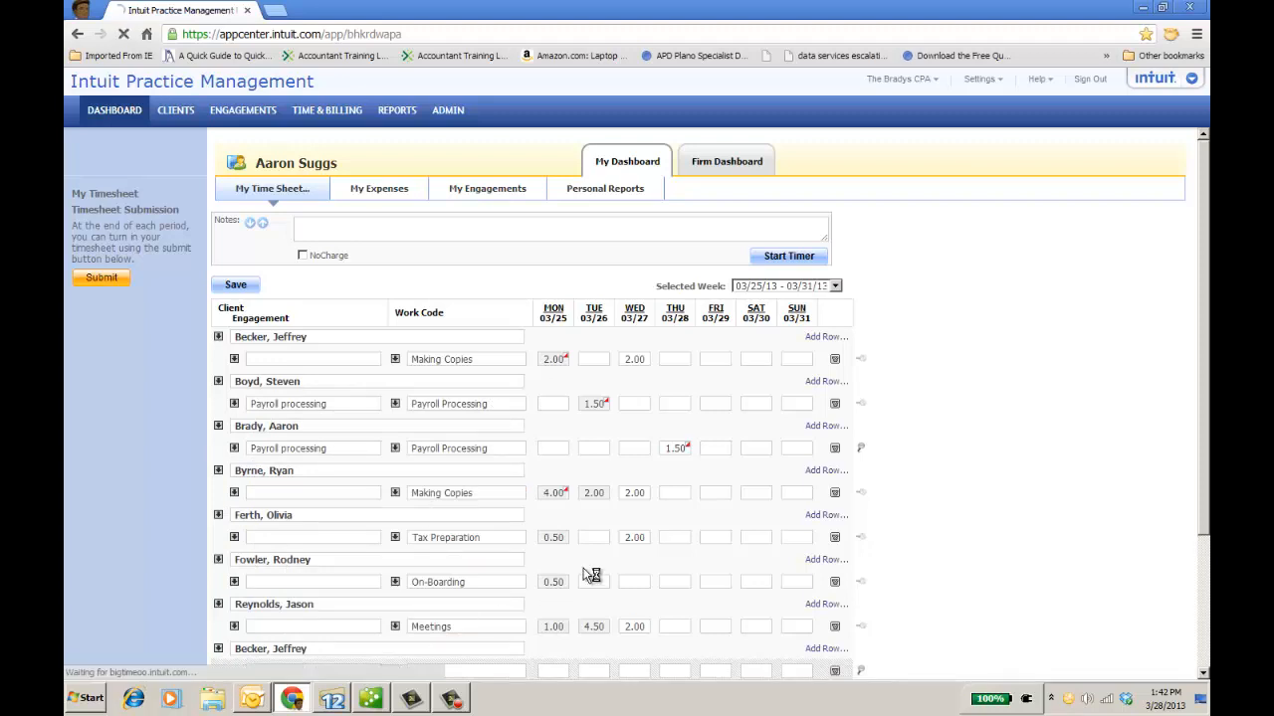
{"action": "left_click_drag", "start_coordinate": [706, 577], "coordinate": [707, 640]}
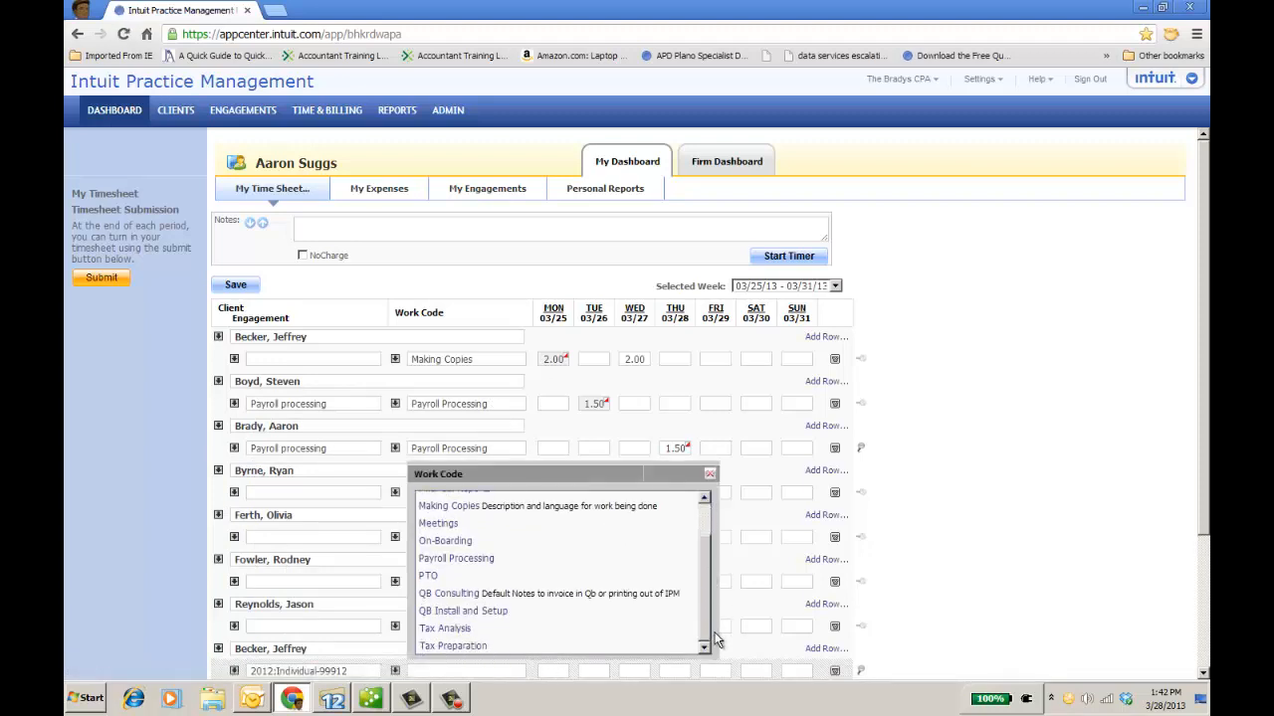
{"action": "left_click", "coordinate": [460, 646]}
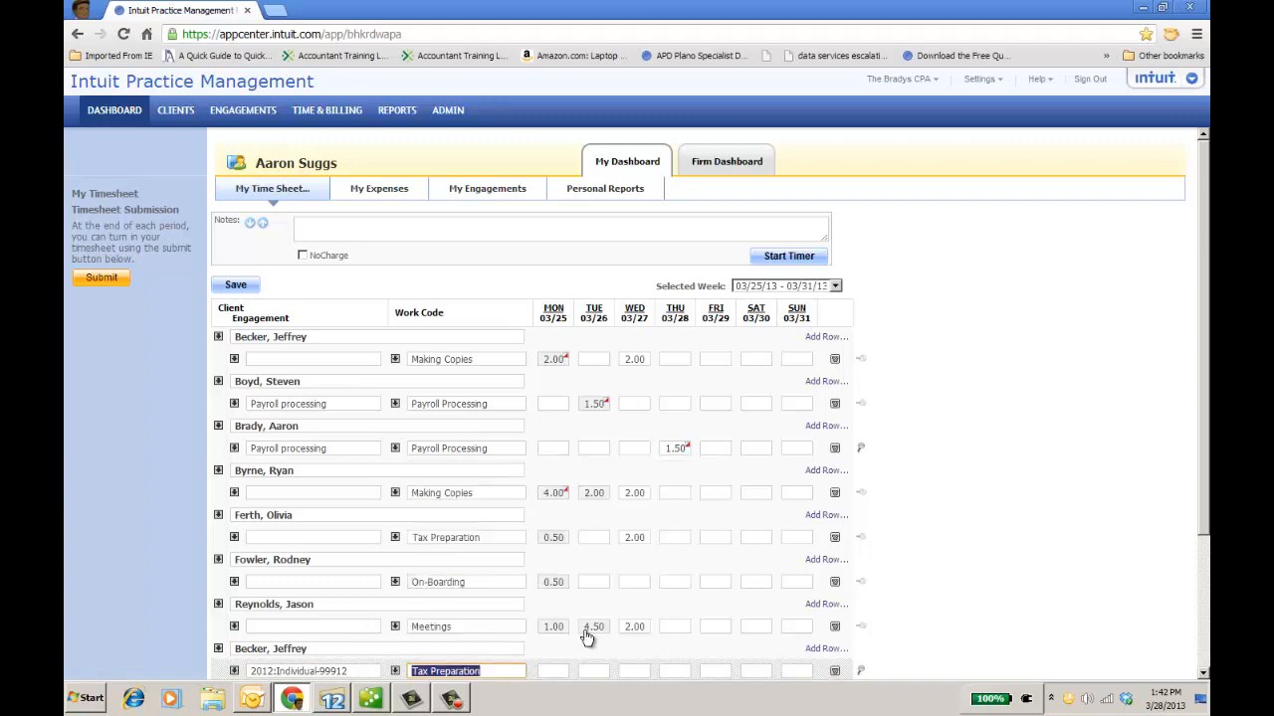
- Start a timer for Thursday 03/28 on the new Tax Preparation row
{"action": "left_click", "coordinate": [682, 671]}
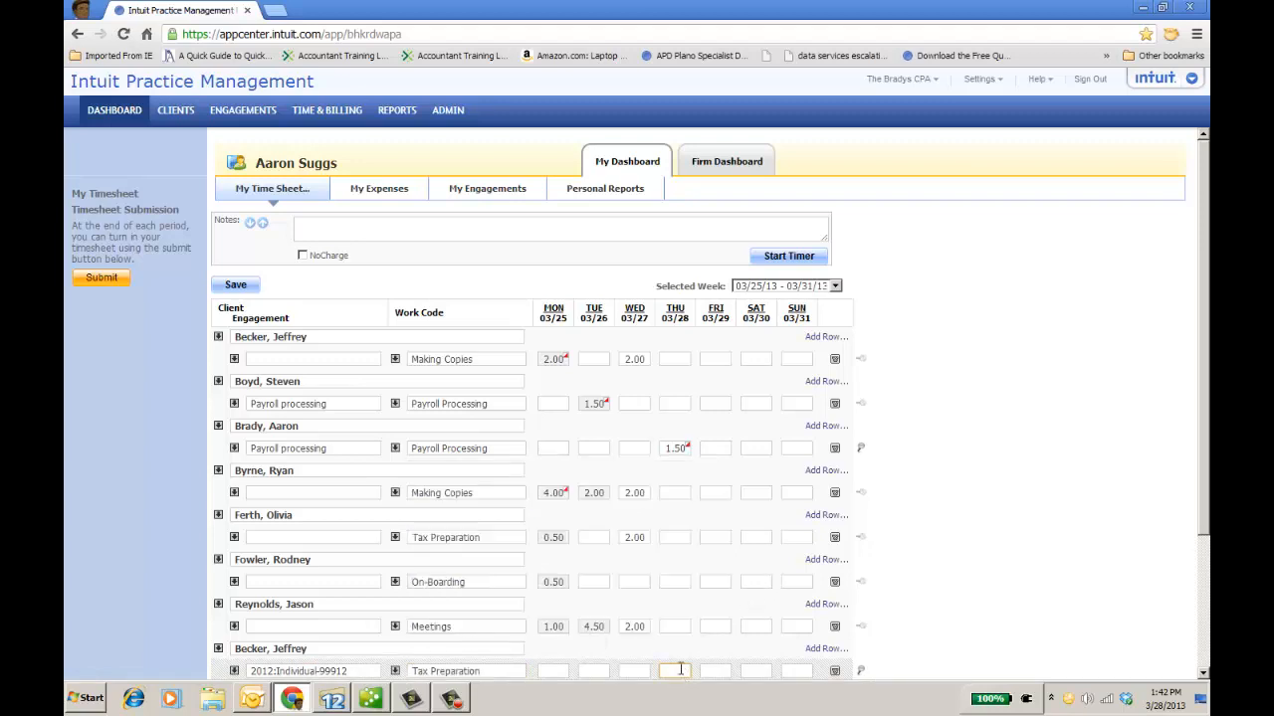
{"action": "left_click", "coordinate": [794, 257]}
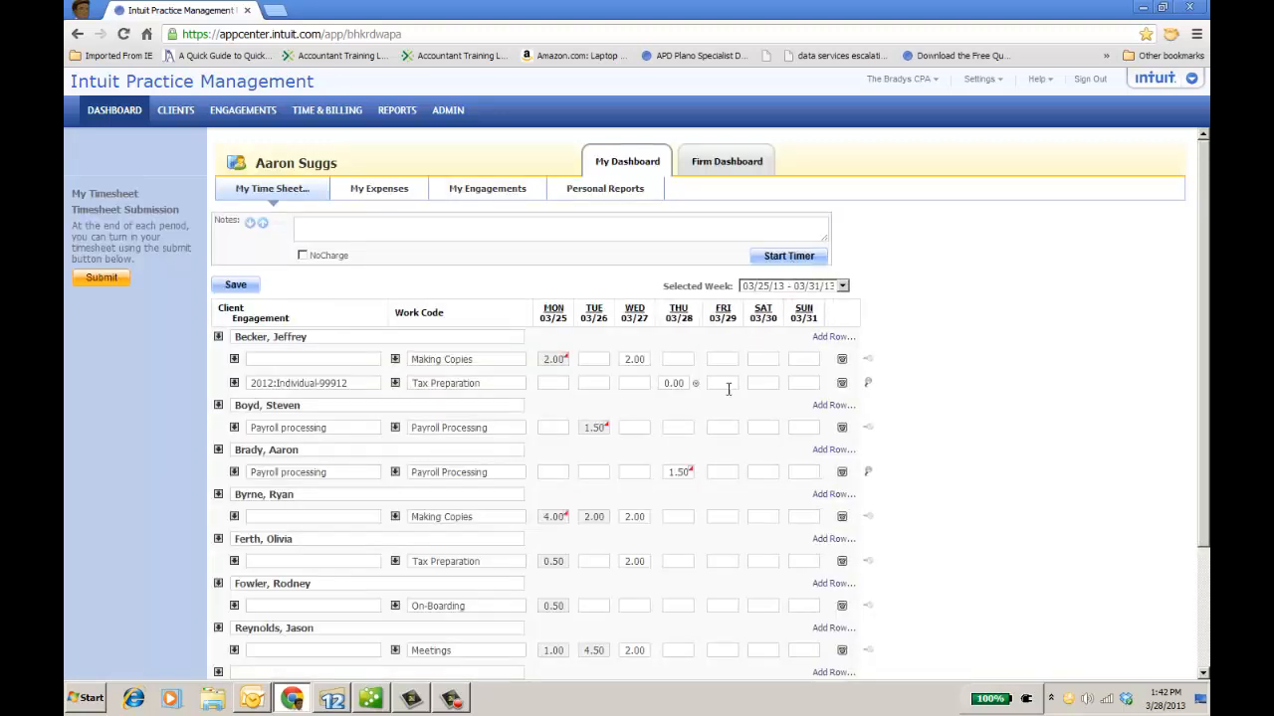
{"action": "mouse_move", "coordinate": [696, 393]}
- Open the personal expense entry form and examine the available expense categories
{"action": "left_click", "coordinate": [388, 194]}
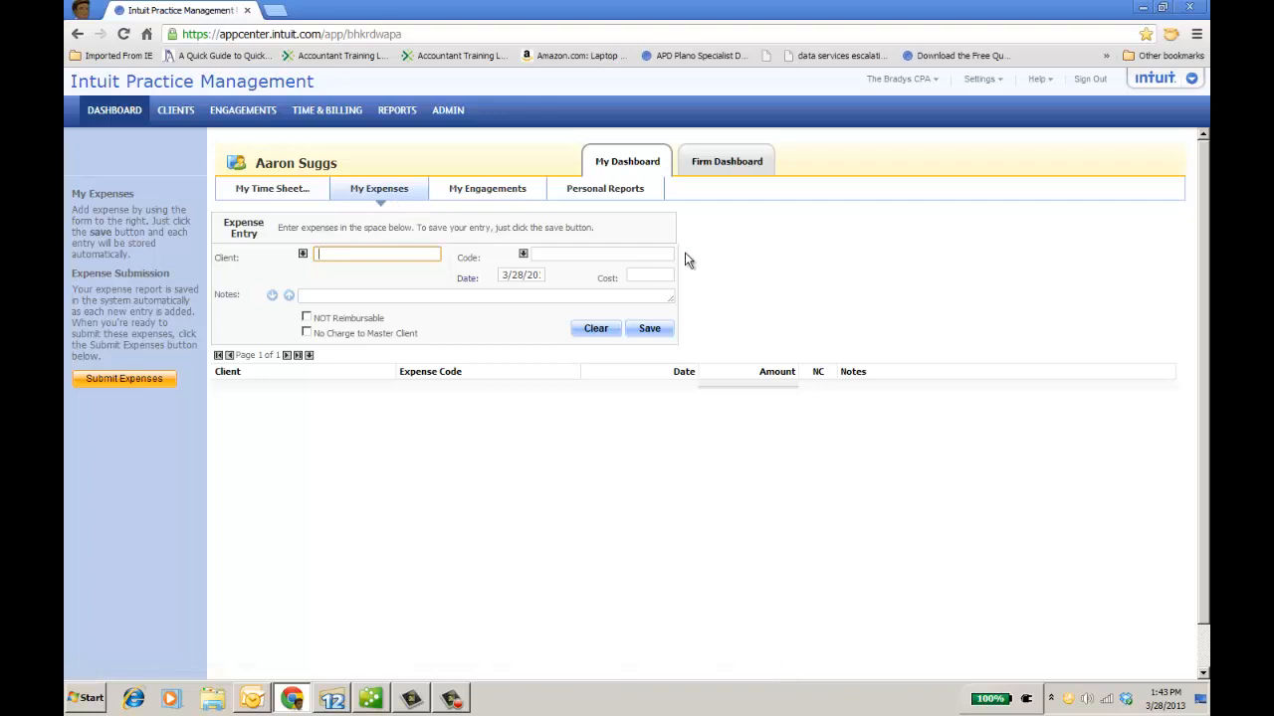
{"action": "left_click", "coordinate": [523, 254]}
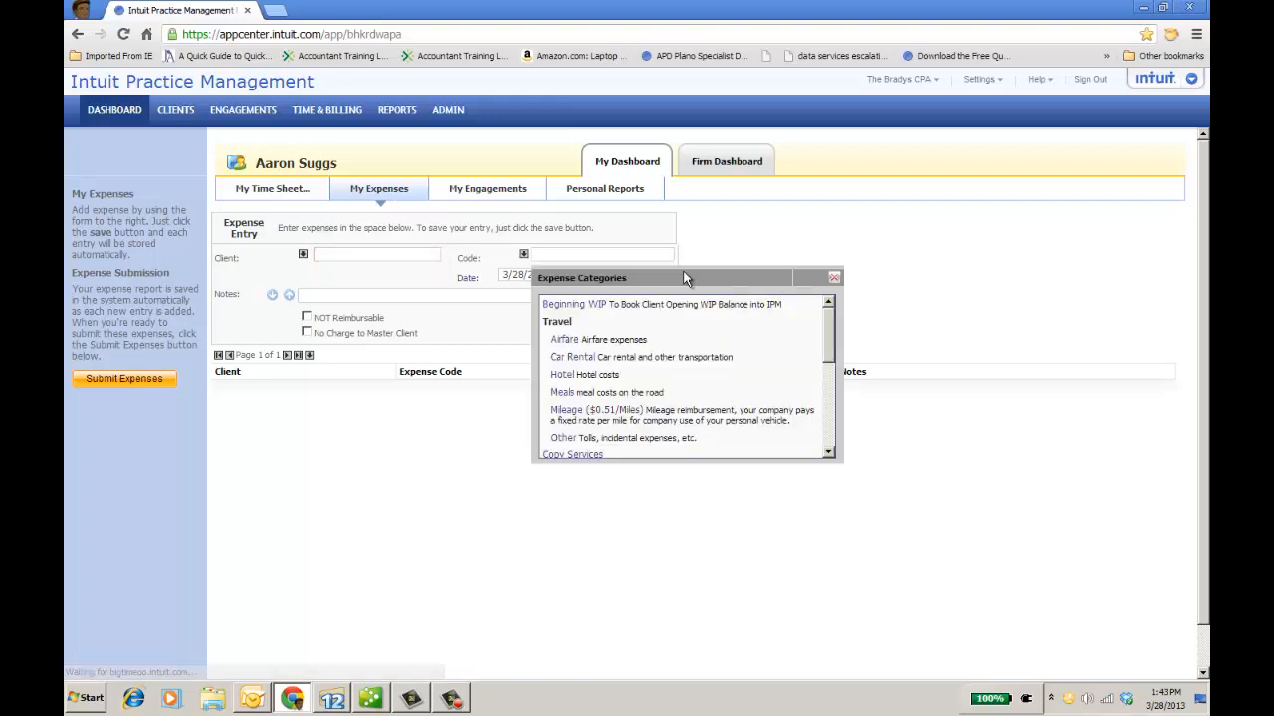
{"action": "left_click_drag", "start_coordinate": [828, 336], "coordinate": [825, 293]}
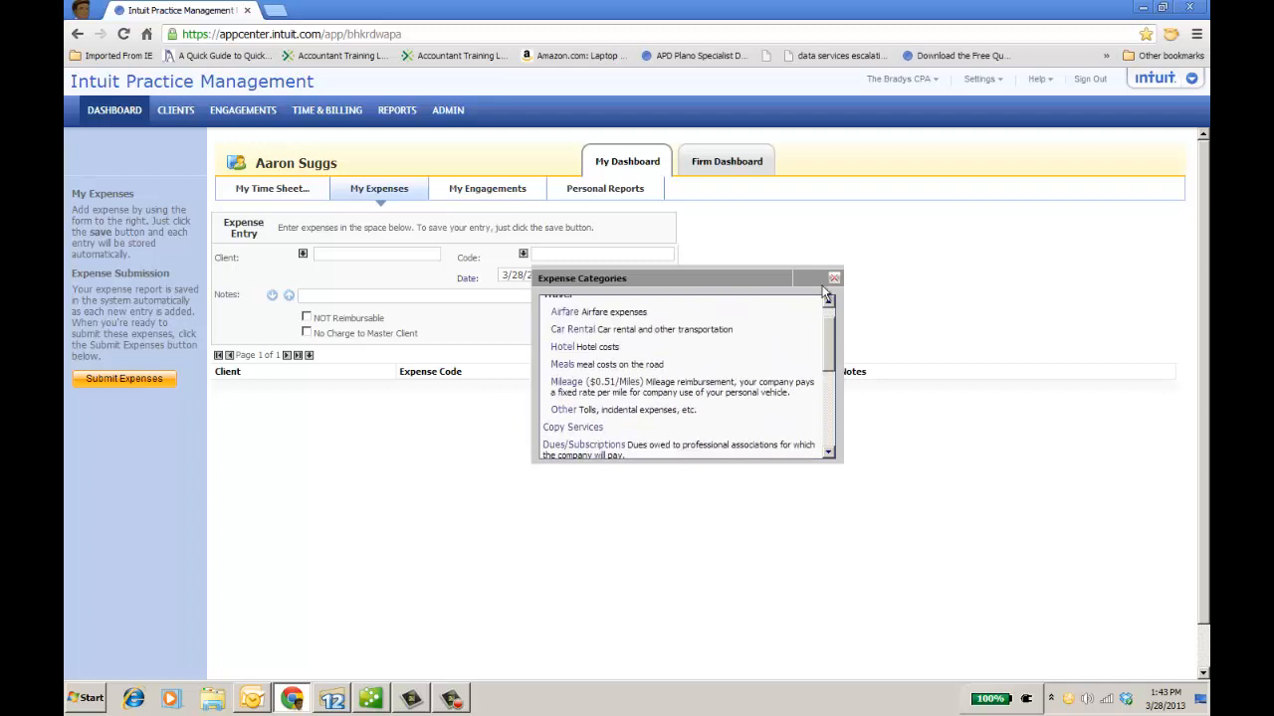
- Close the expense categories, view the list of personal engagements, and return to the personal time sheet
{"action": "left_click", "coordinate": [834, 277]}
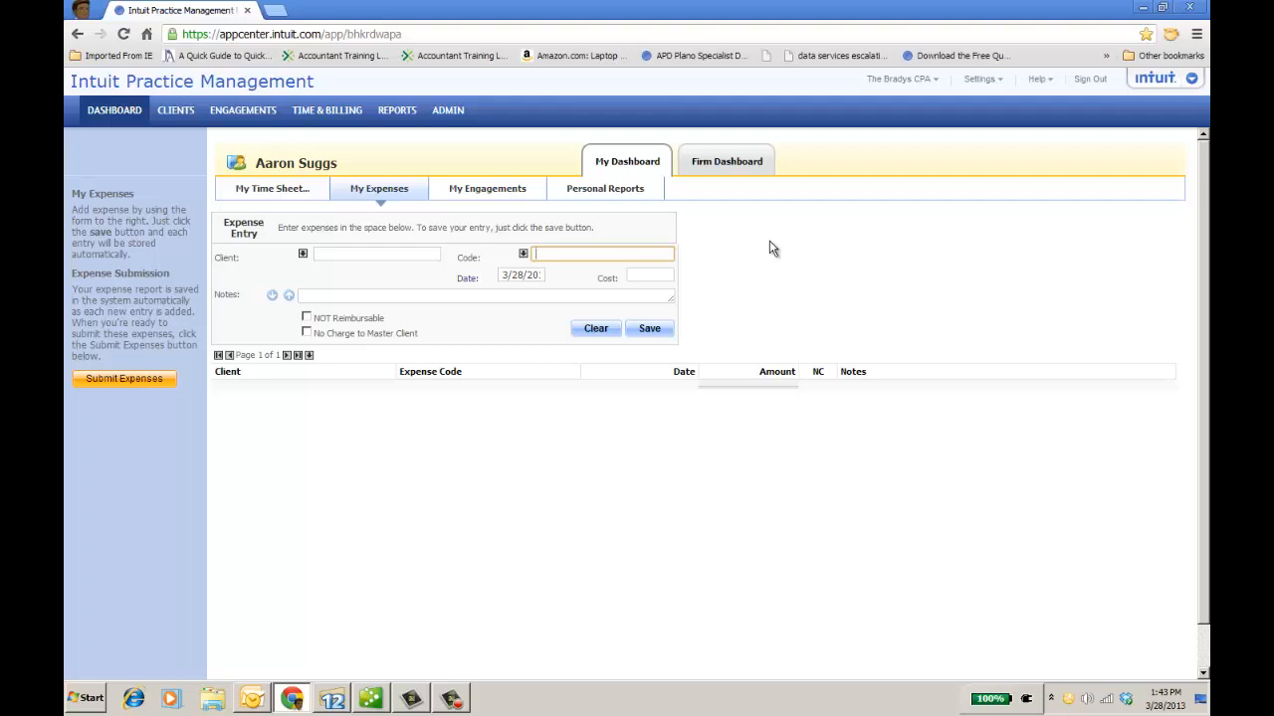
{"action": "left_click", "coordinate": [479, 191]}
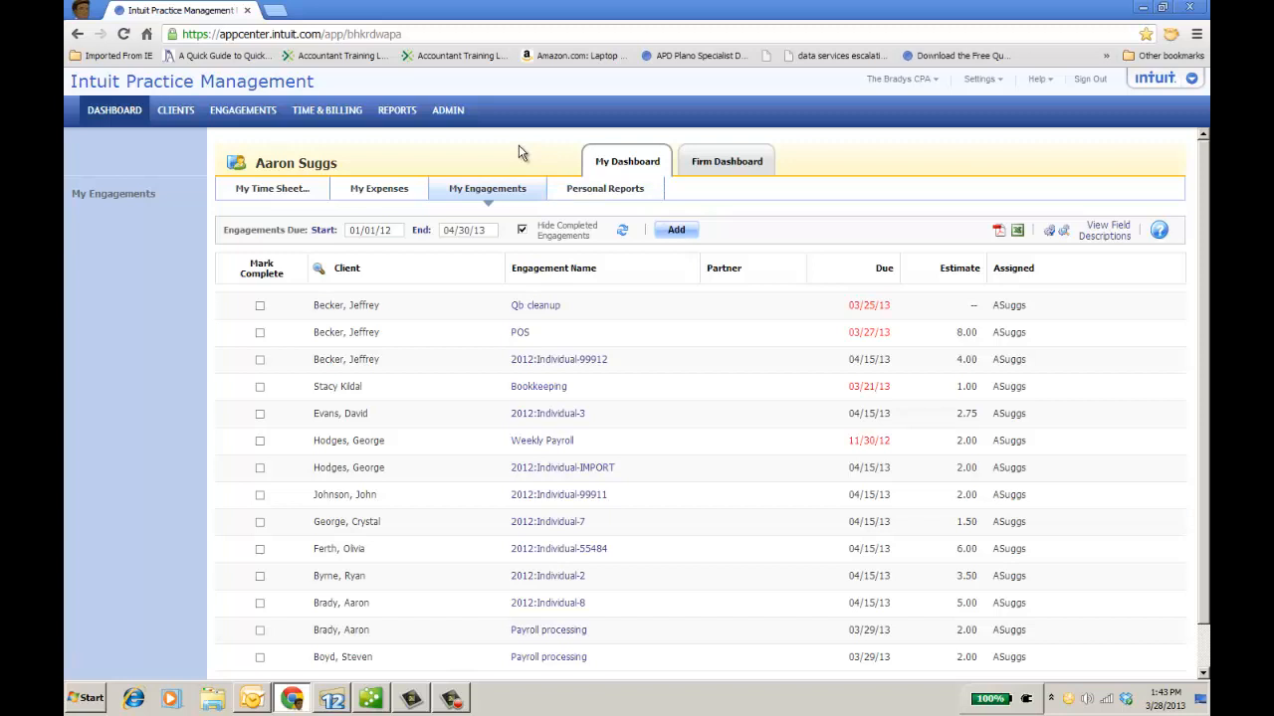
{"action": "left_click", "coordinate": [289, 191]}
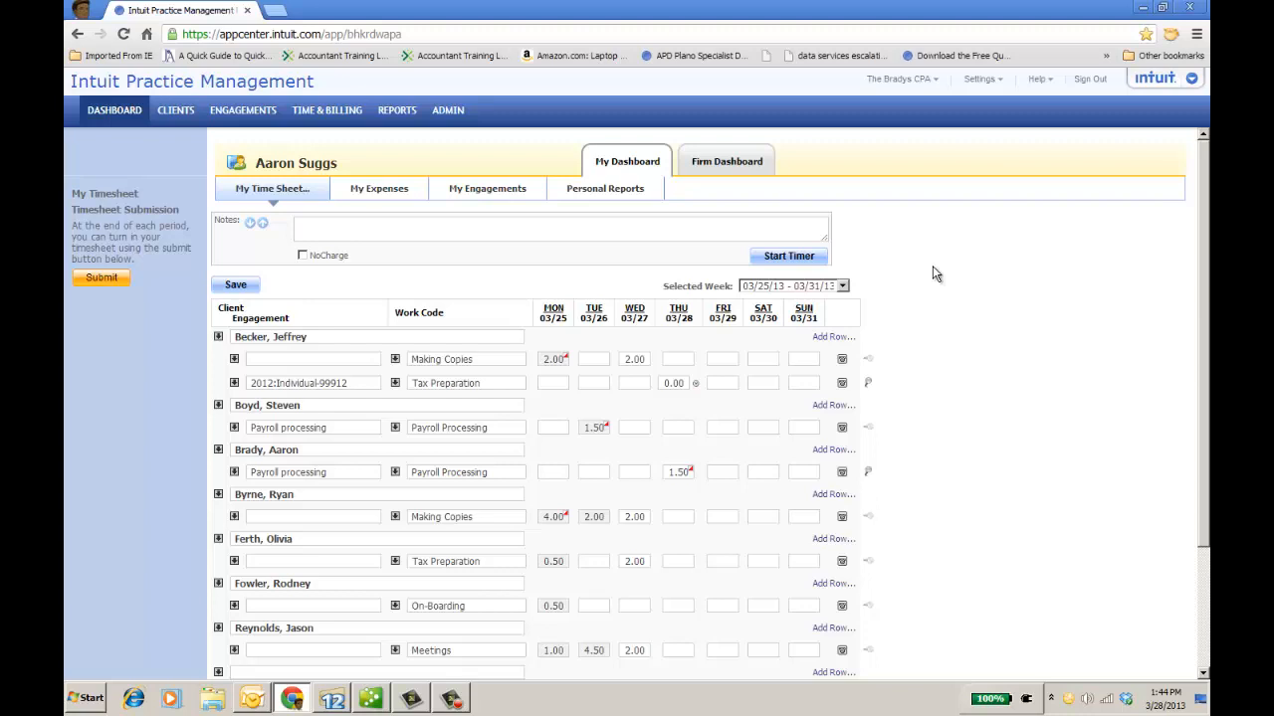
- In the draft invoice list under Time & Billing, select the first two clients and set the first client's invoice amount to 1500
{"action": "left_click", "coordinate": [326, 111]}
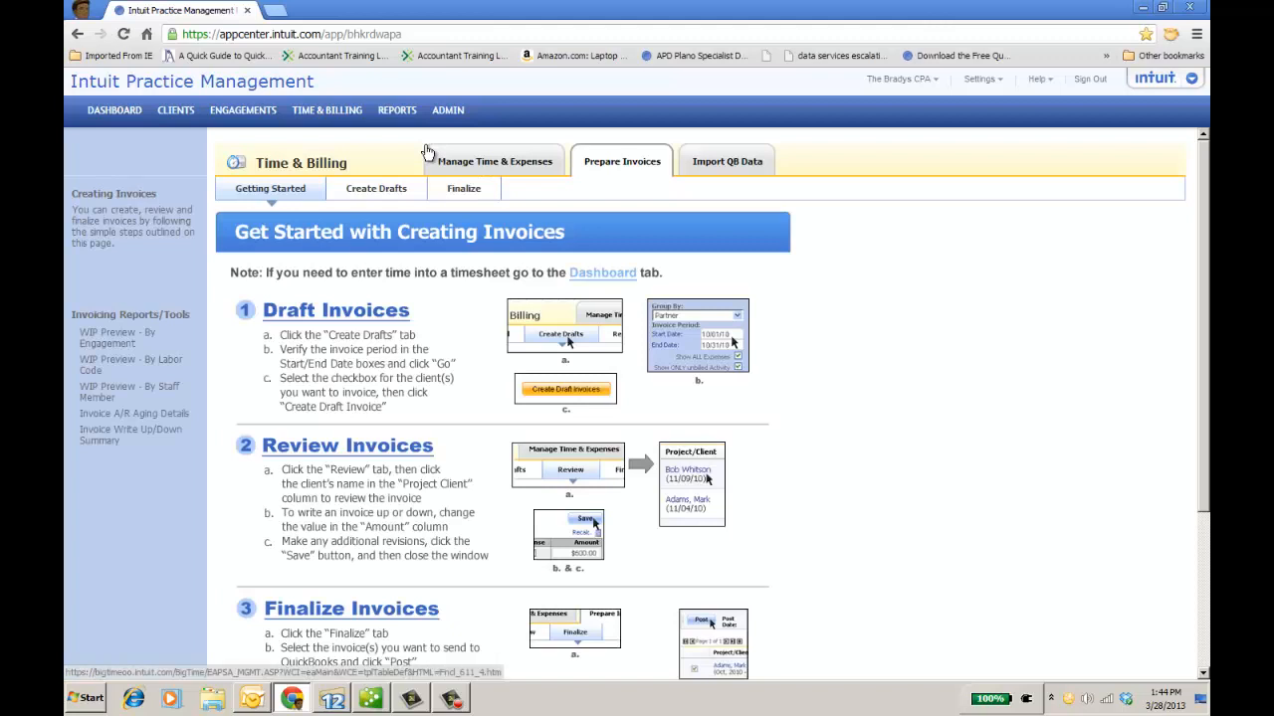
{"action": "left_click", "coordinate": [427, 151]}
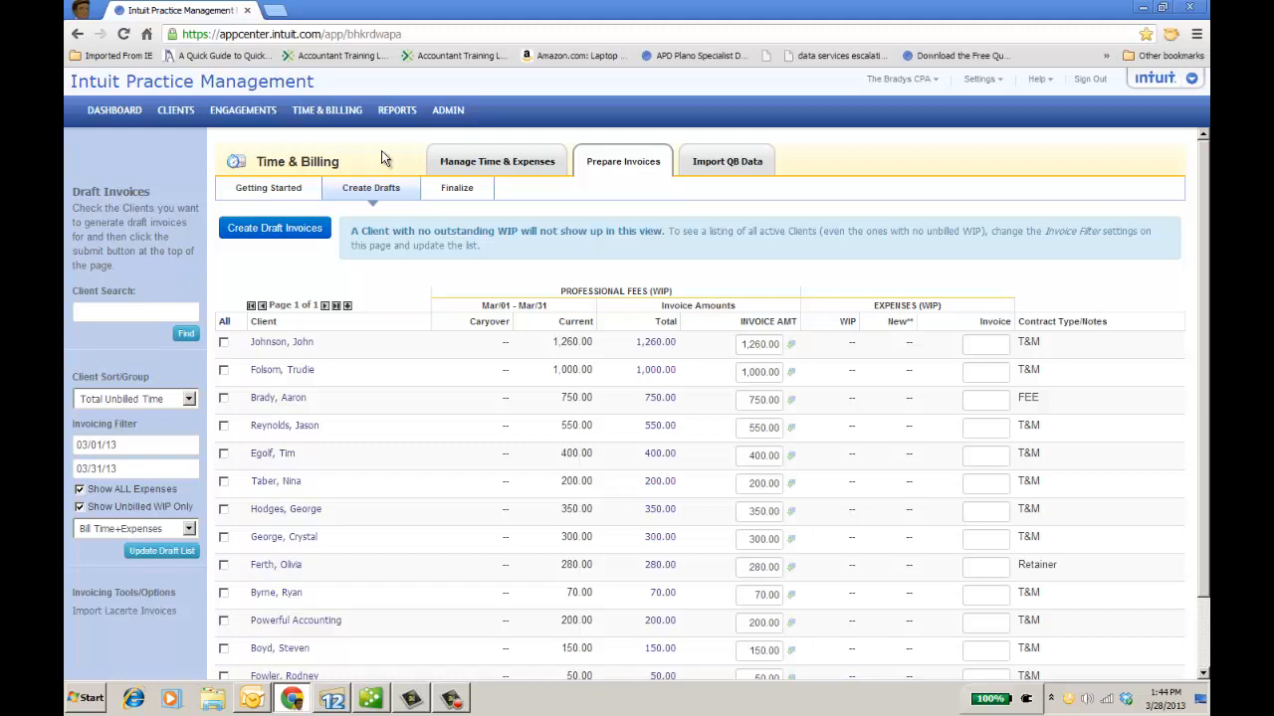
{"action": "left_click", "coordinate": [223, 344]}
{"action": "left_click", "coordinate": [223, 370]}
{"action": "left_click", "coordinate": [759, 344]}
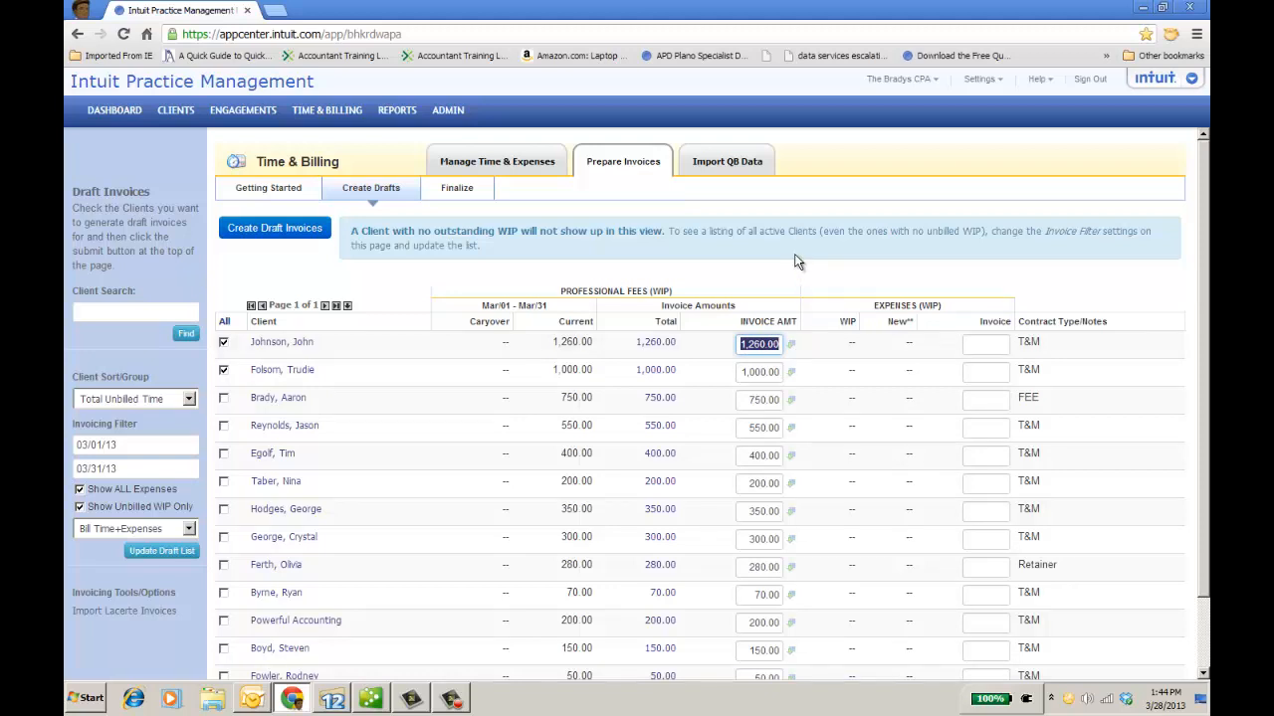
{"action": "type", "text": "1500"}
{"action": "left_click", "coordinate": [778, 371]}
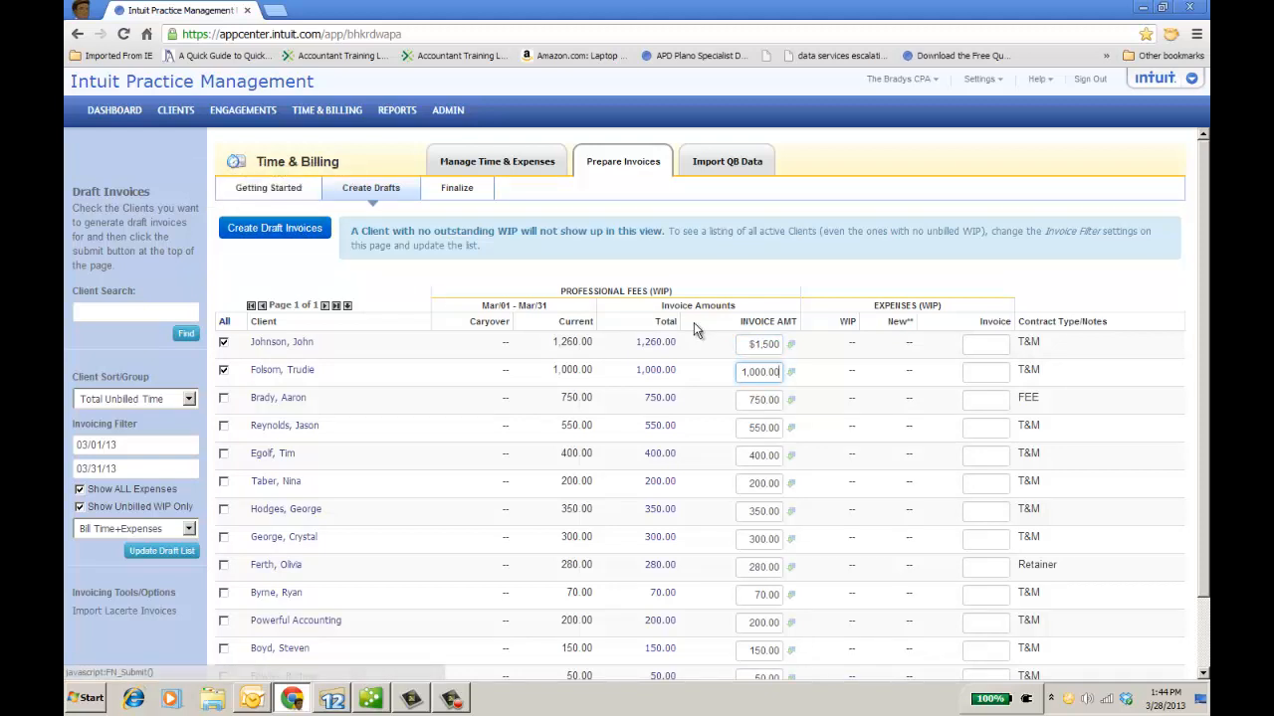
- Examine the first client's invoice line items and the available subtotal options, and close the Invoicing Wizard without submitting
{"action": "left_click", "coordinate": [791, 346]}
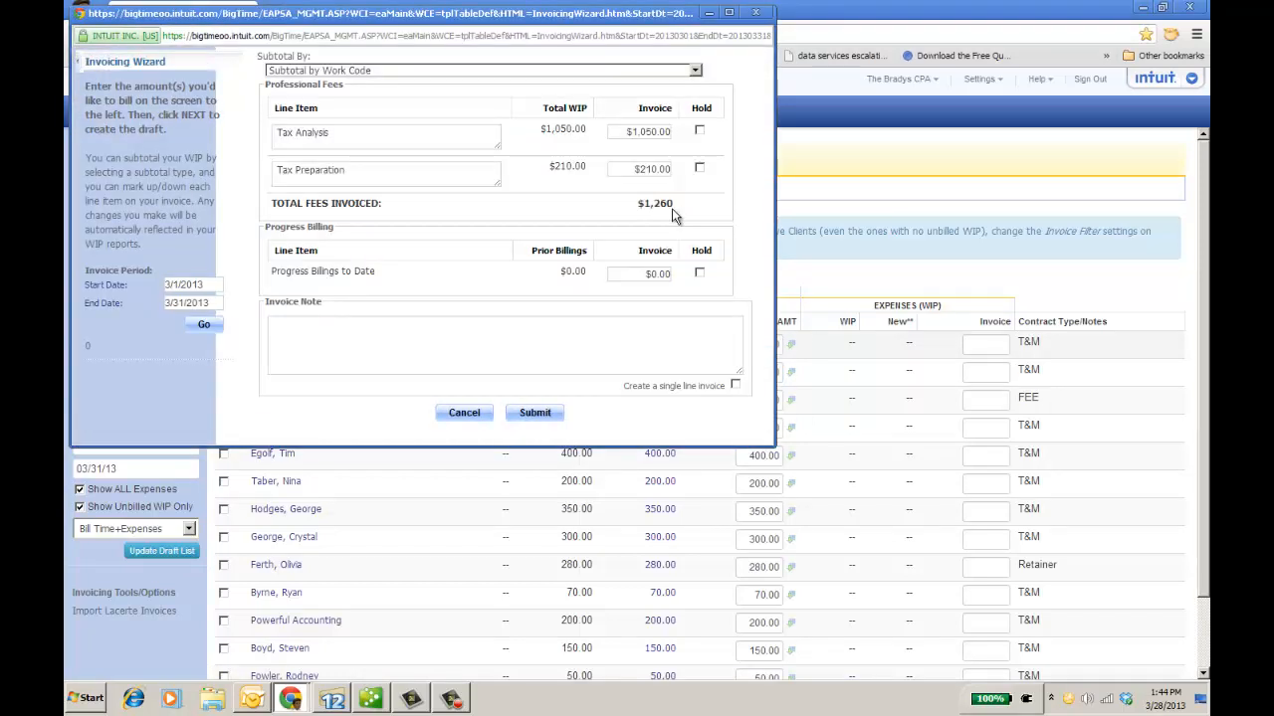
{"action": "left_click", "coordinate": [696, 72]}
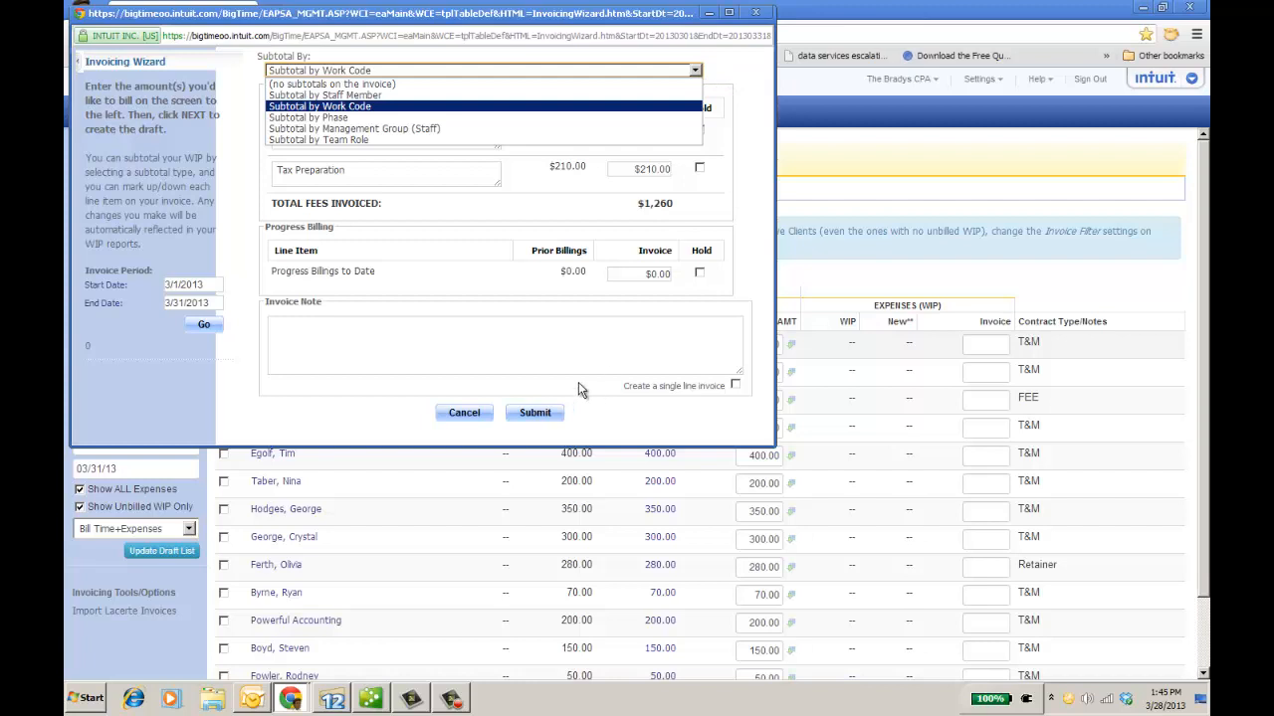
{"action": "left_click", "coordinate": [757, 14]}
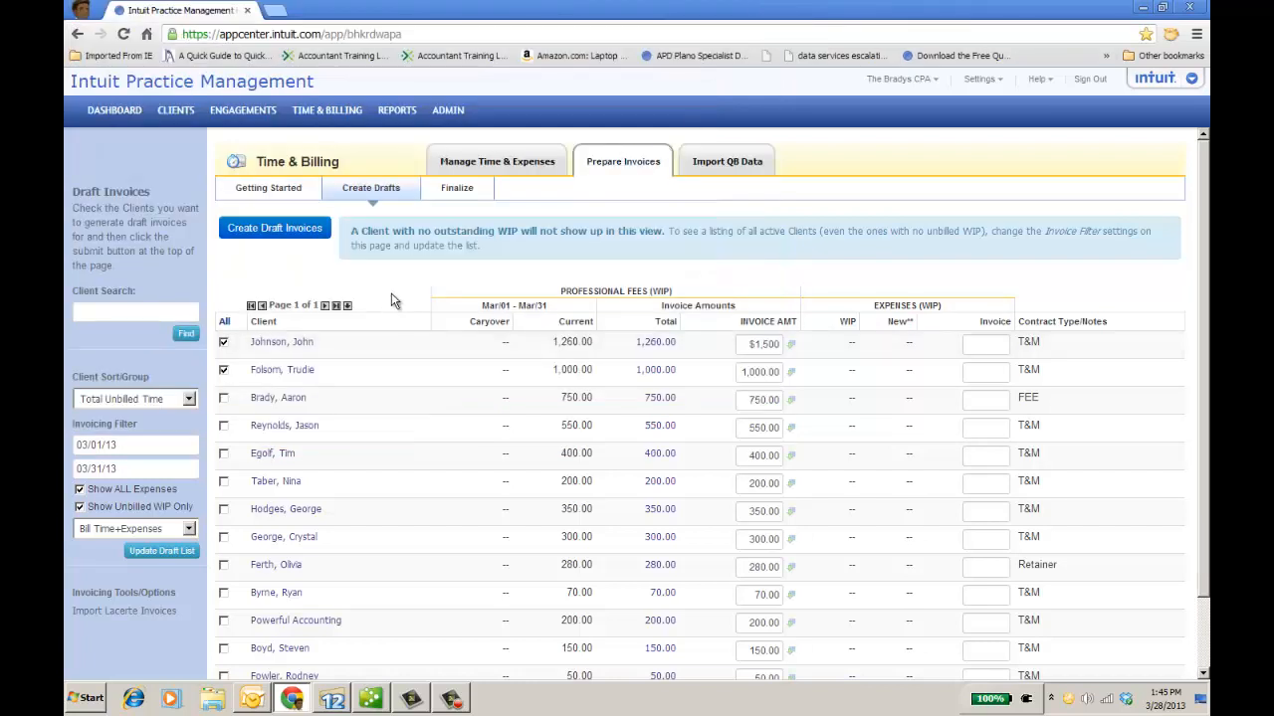
- Examine the invoice style options and the other settings categories available for the first client in the draft list
{"action": "left_click", "coordinate": [302, 344]}
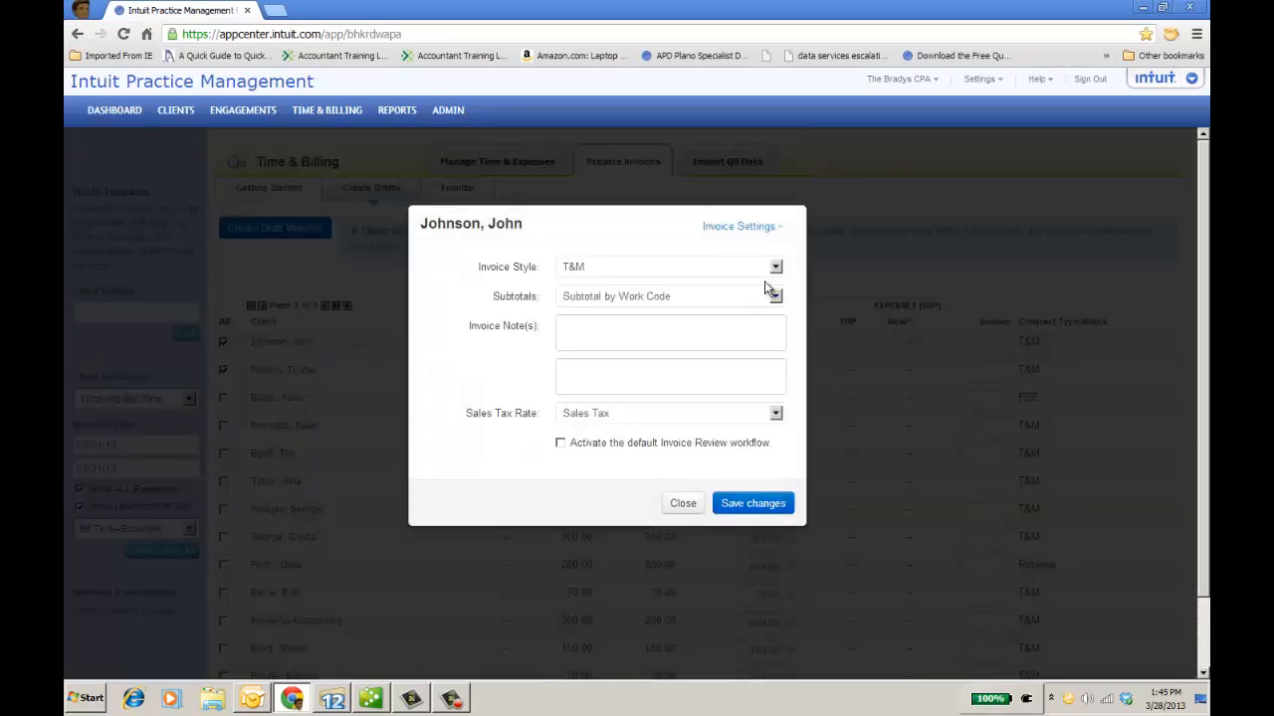
{"action": "left_click", "coordinate": [776, 268]}
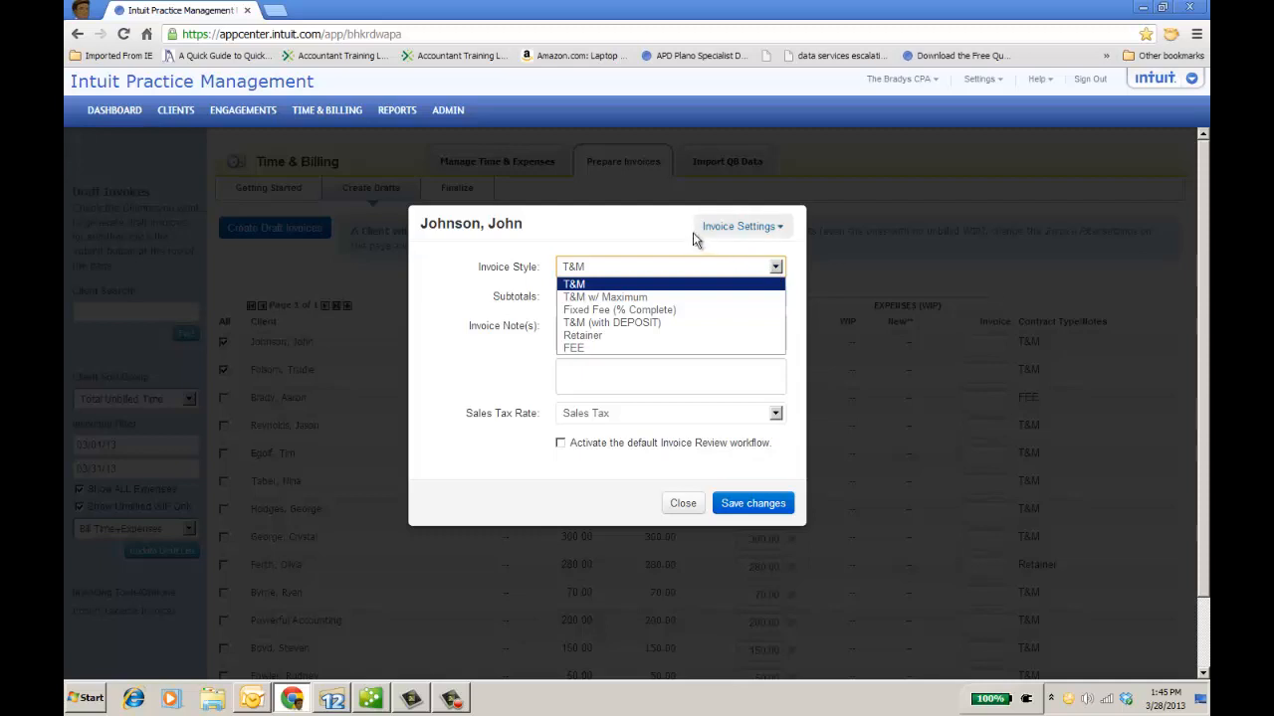
{"action": "left_click", "coordinate": [768, 228]}
{"action": "left_click", "coordinate": [776, 228]}
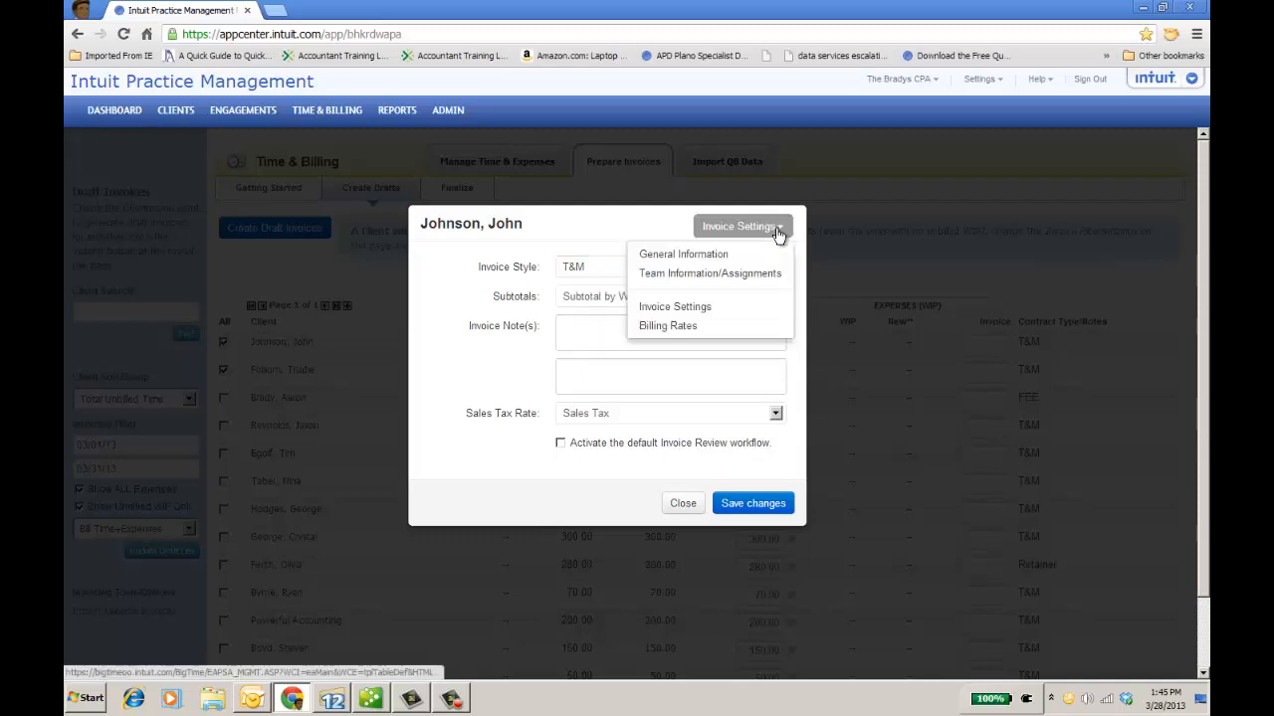
- Try the Custom Rates rate type in the first client's billing rates, and close the settings without saving
{"action": "left_click", "coordinate": [669, 328]}
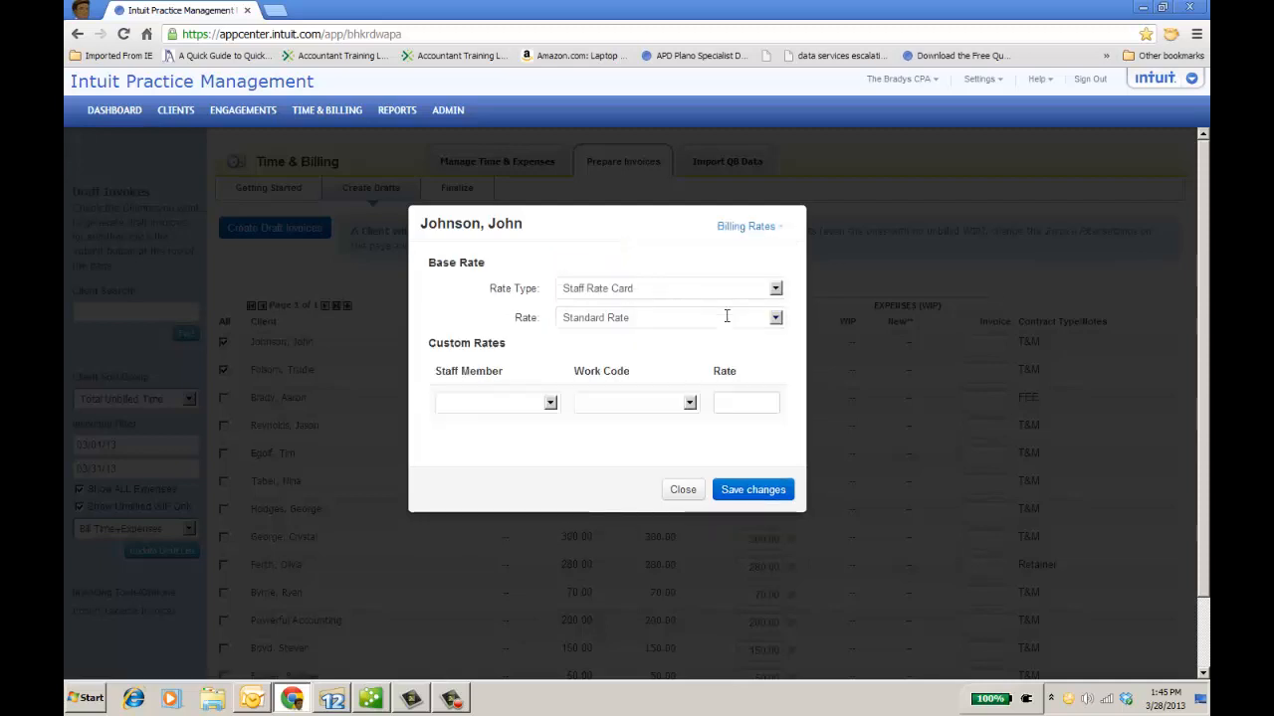
{"action": "left_click", "coordinate": [775, 290]}
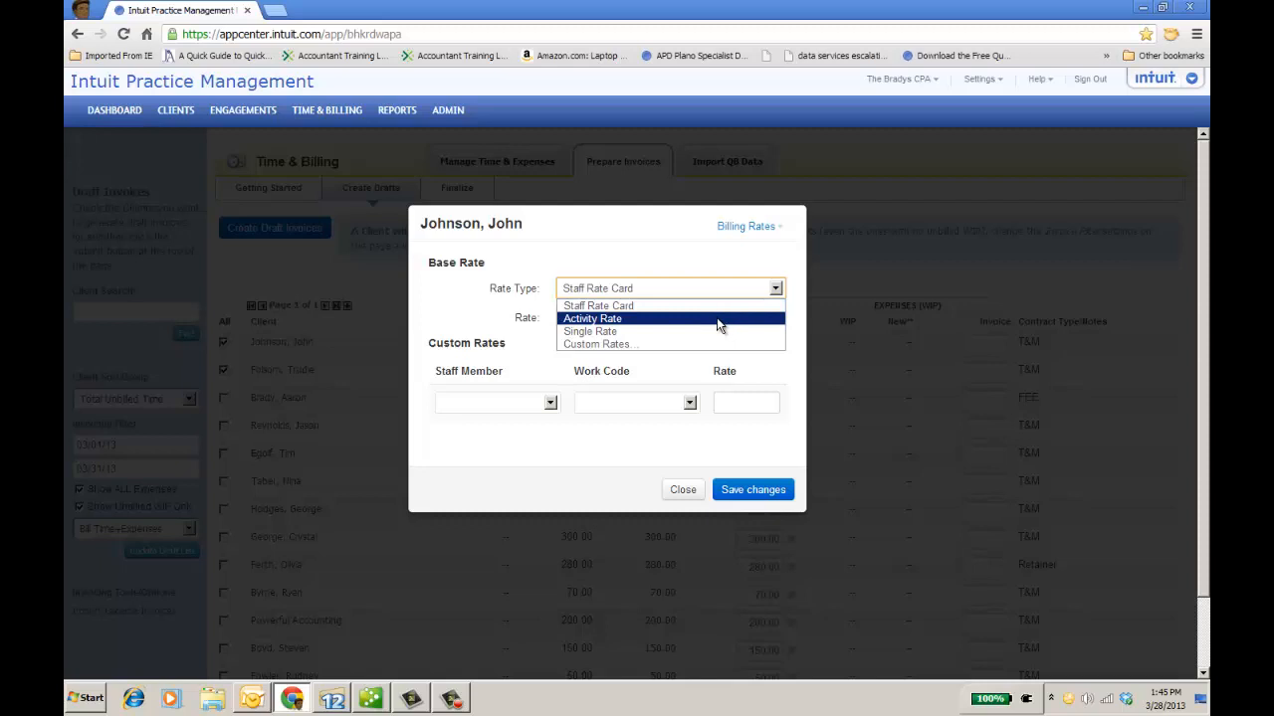
{"action": "left_click", "coordinate": [719, 344]}
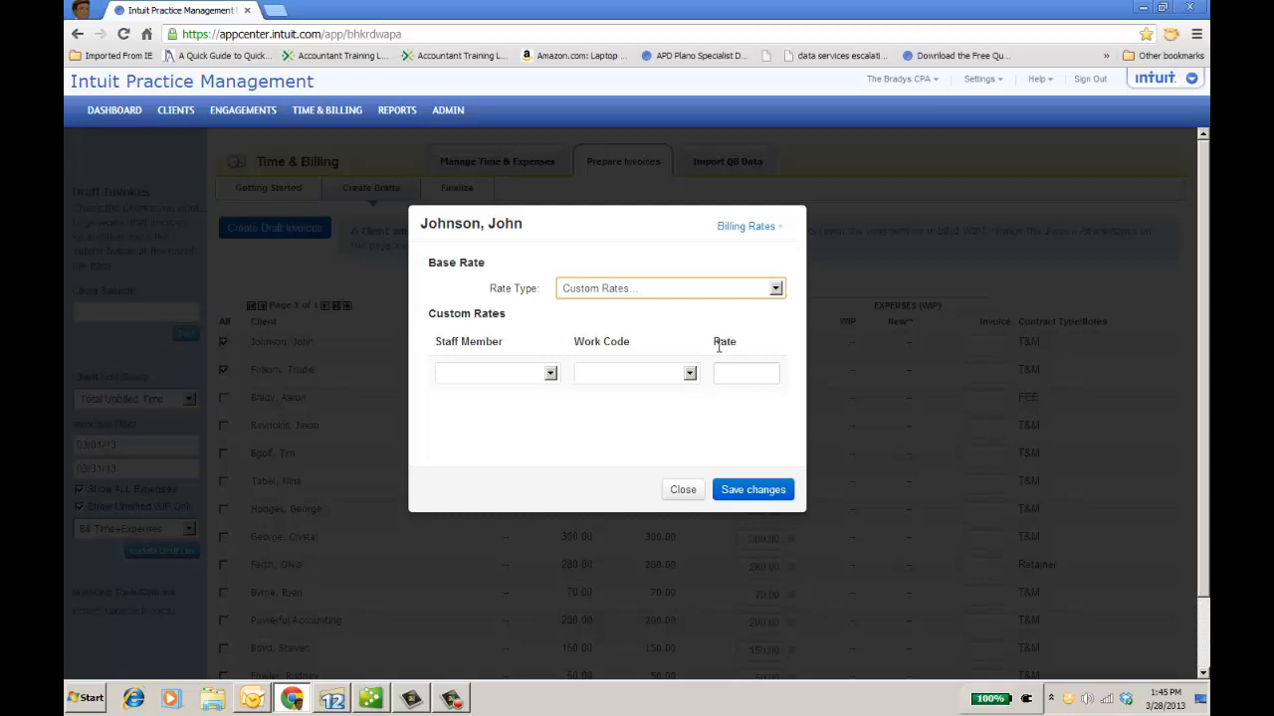
{"action": "left_click", "coordinate": [684, 491]}
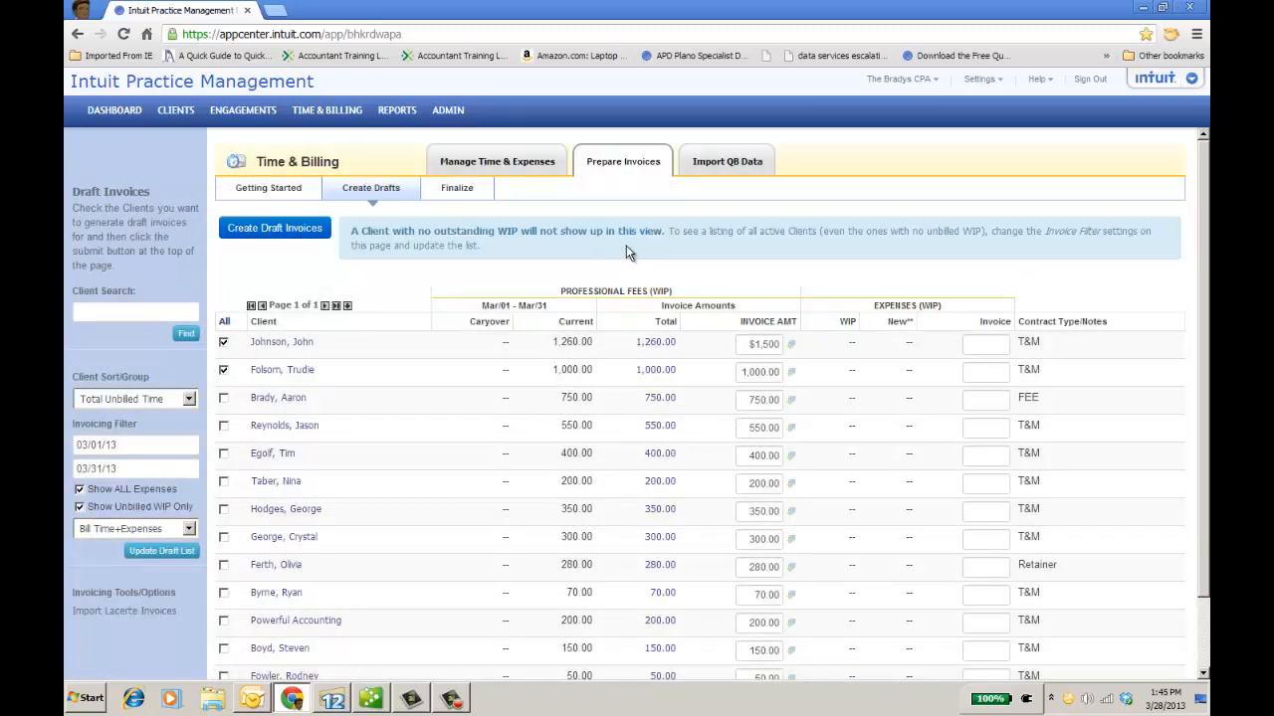
- Create draft invoices for the two selected clients and open the list of invoices to finalize
{"action": "left_click", "coordinate": [295, 234]}
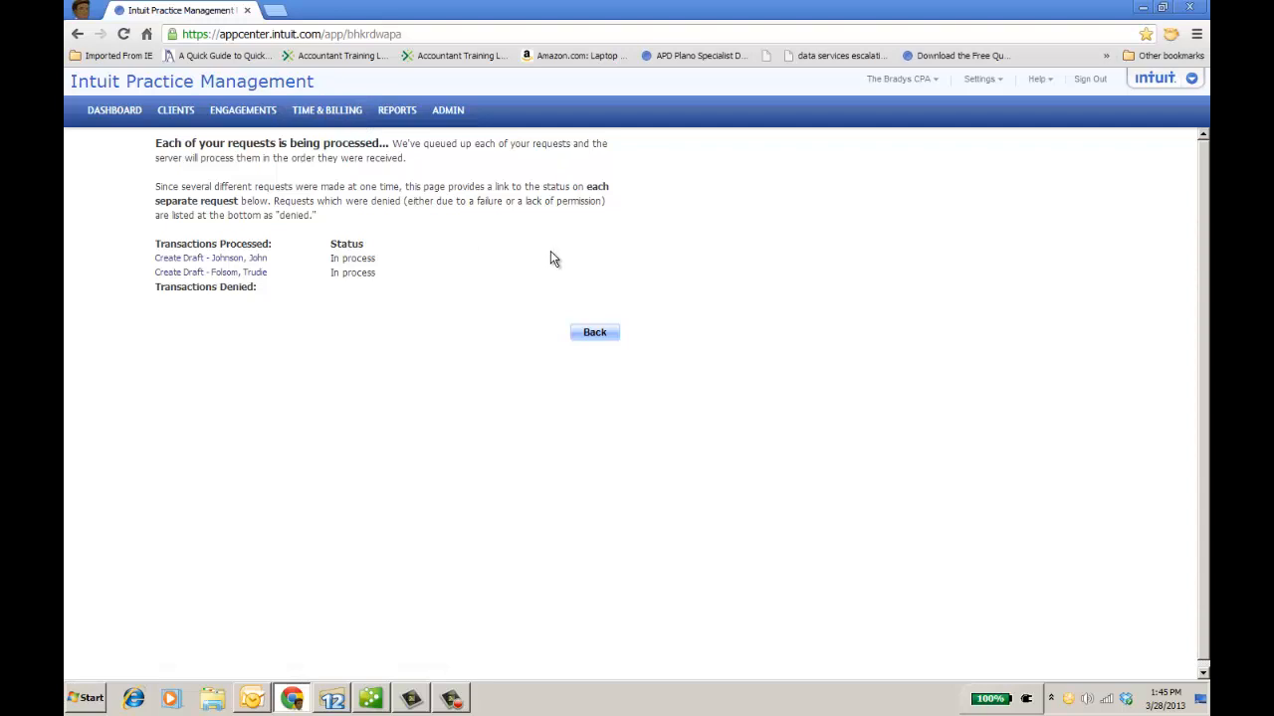
{"action": "left_click", "coordinate": [594, 333]}
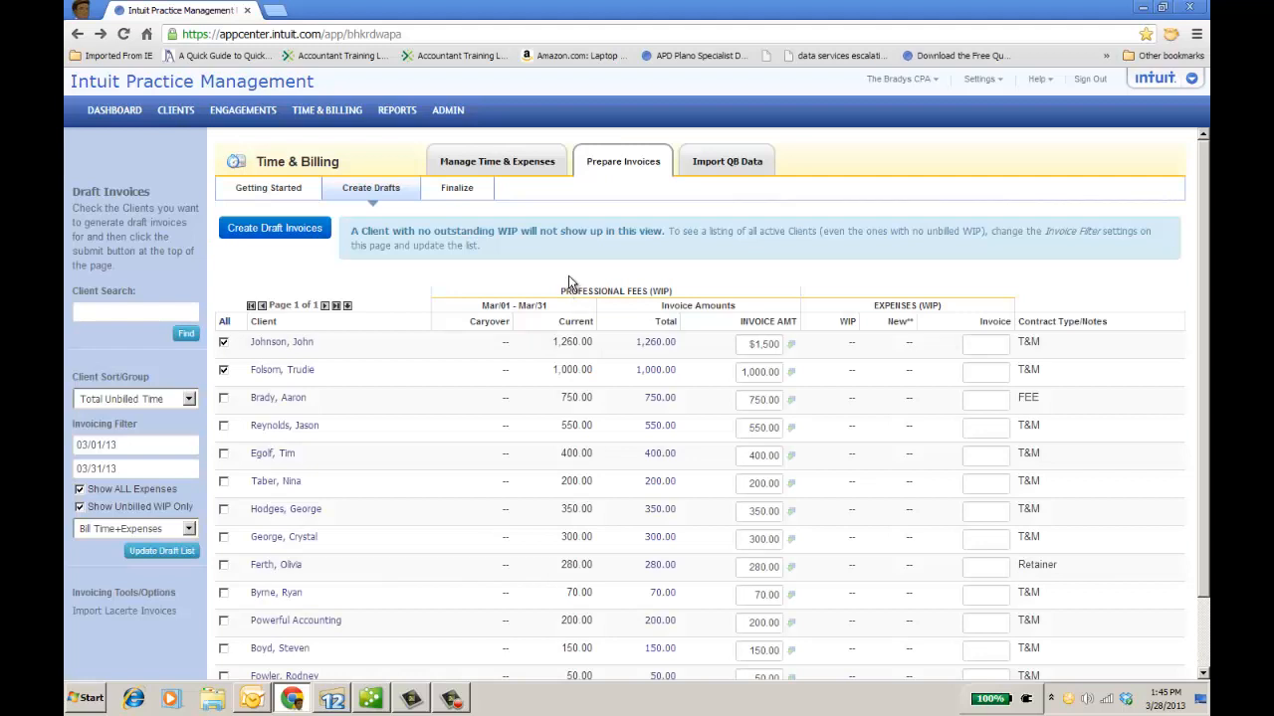
{"action": "left_click", "coordinate": [457, 194]}
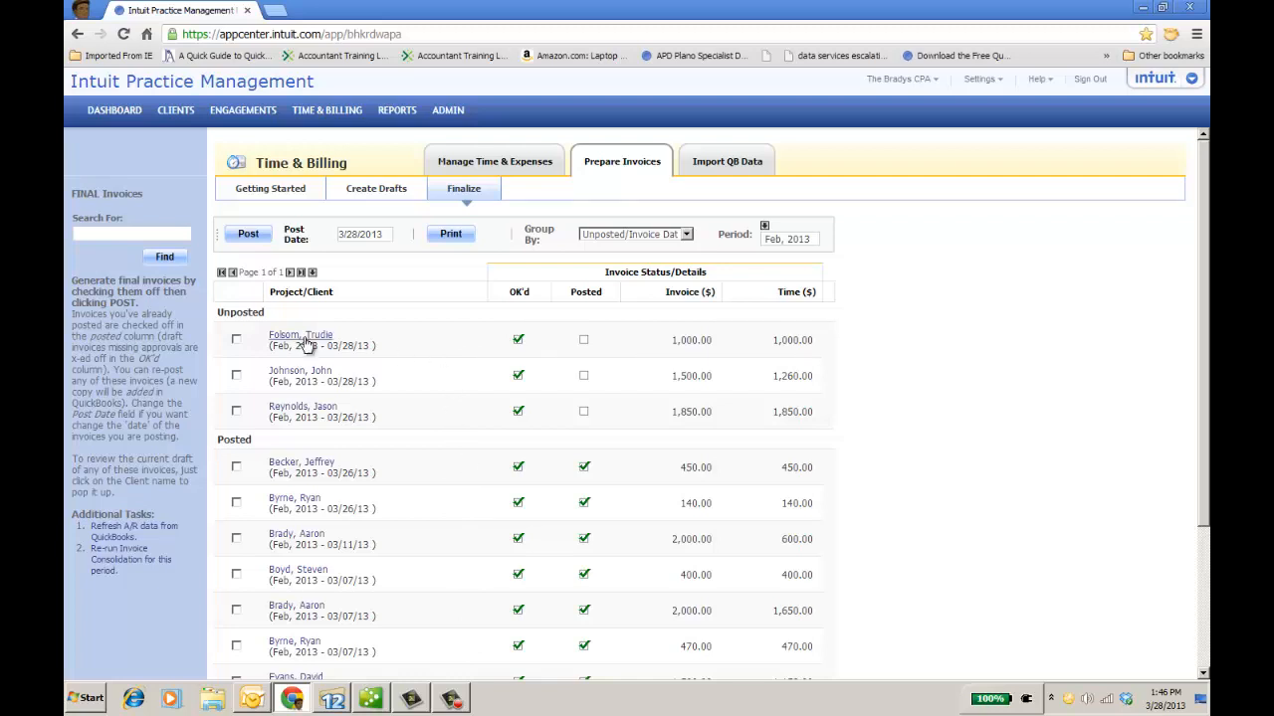
- Open the first unposted invoice's details and look at the note fields of its Meetings and QB Consulting lines
{"action": "left_click", "coordinate": [235, 341]}
{"action": "left_click", "coordinate": [235, 340]}
{"action": "left_click", "coordinate": [330, 340]}
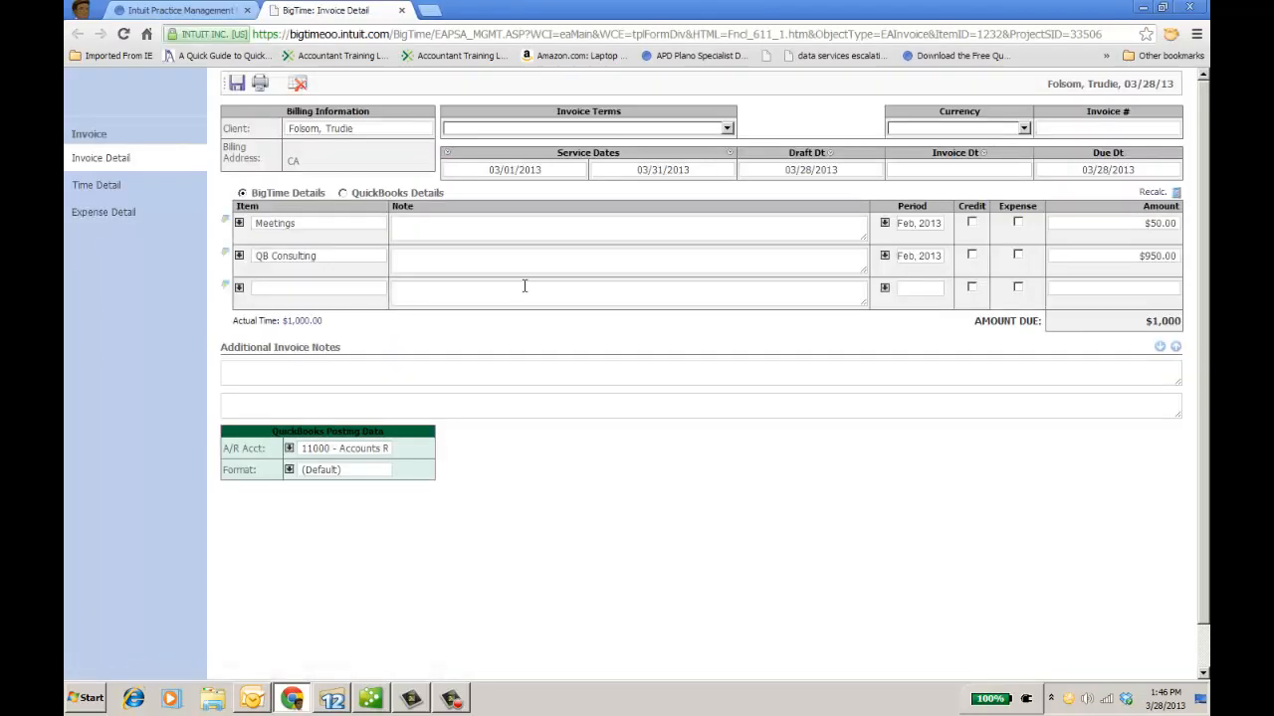
{"action": "left_click", "coordinate": [519, 226]}
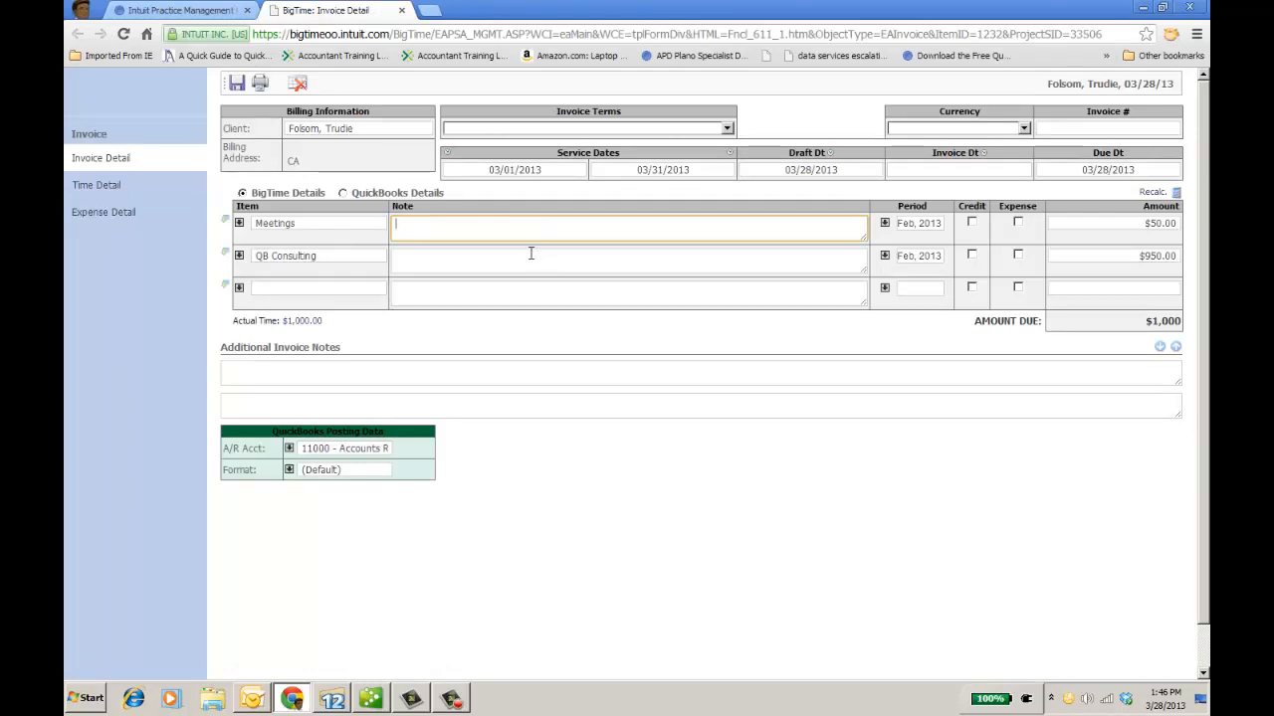
{"action": "left_click", "coordinate": [532, 254]}
{"action": "left_click", "coordinate": [531, 227]}
- View the invoice as a PDF using the "Invoice, Line Items Only" report, and close the report and invoice details
{"action": "left_click", "coordinate": [262, 86]}
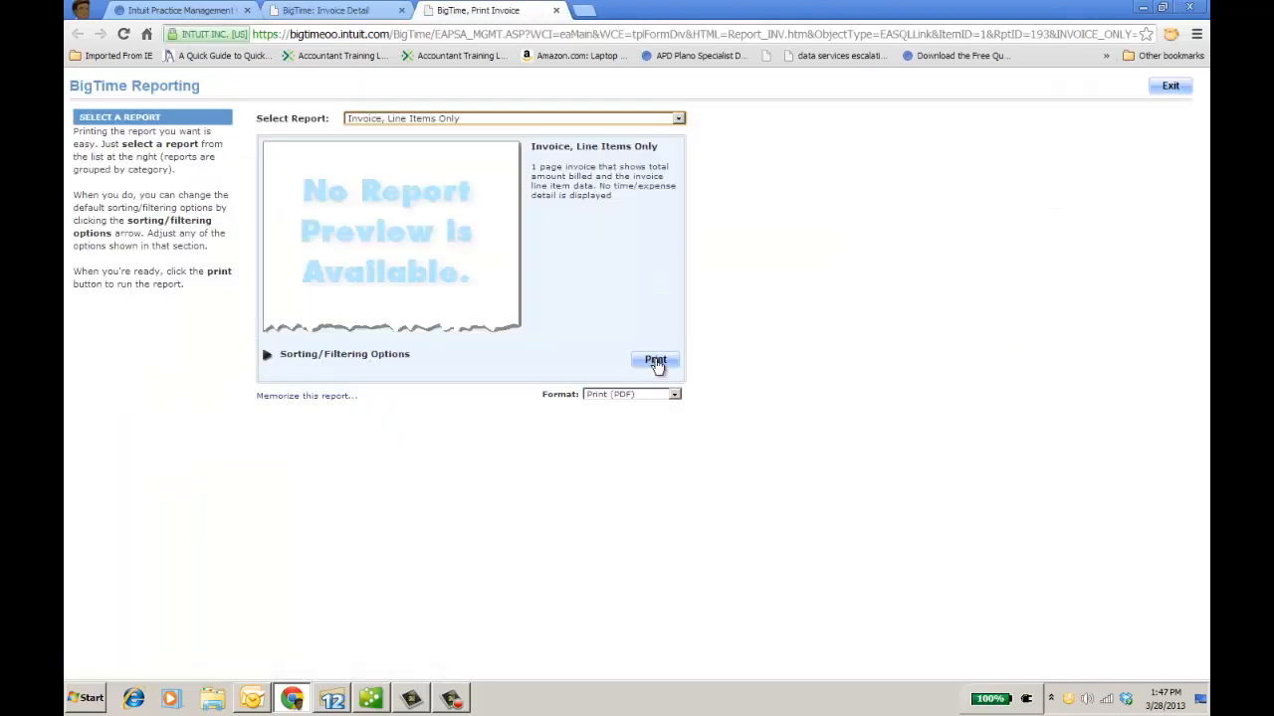
{"action": "left_click", "coordinate": [656, 362]}
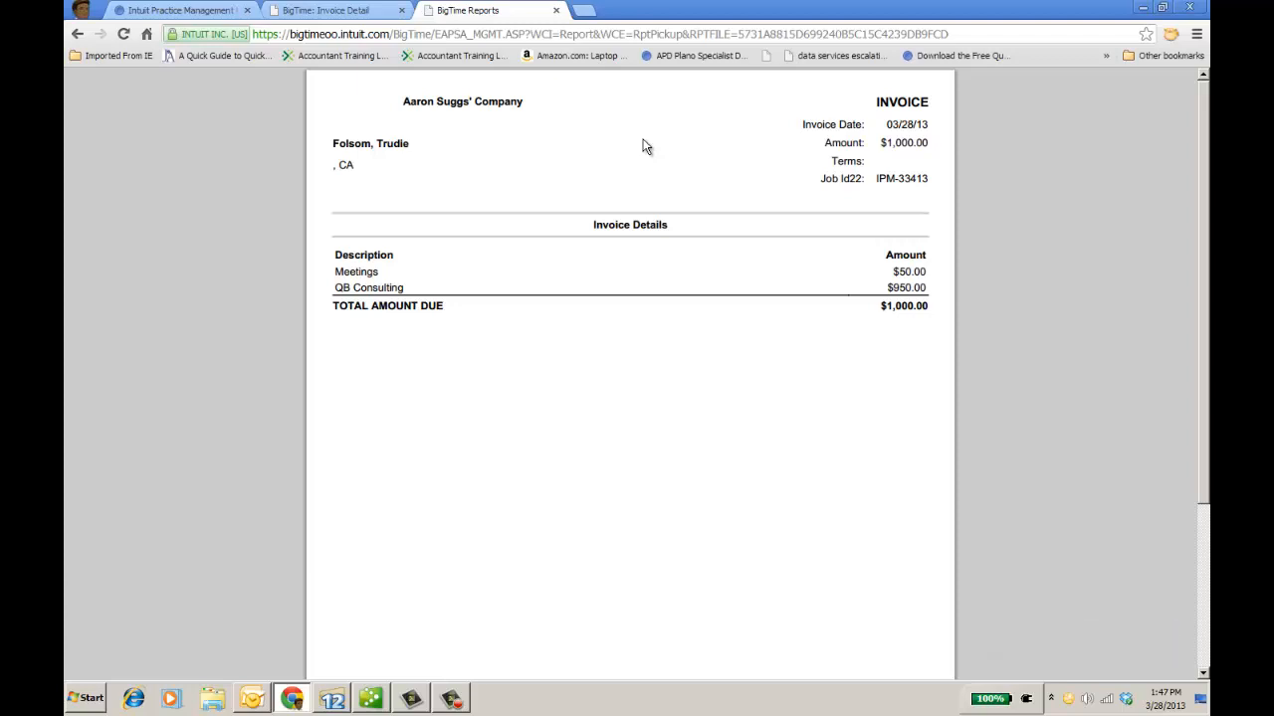
{"action": "left_click", "coordinate": [556, 11]}
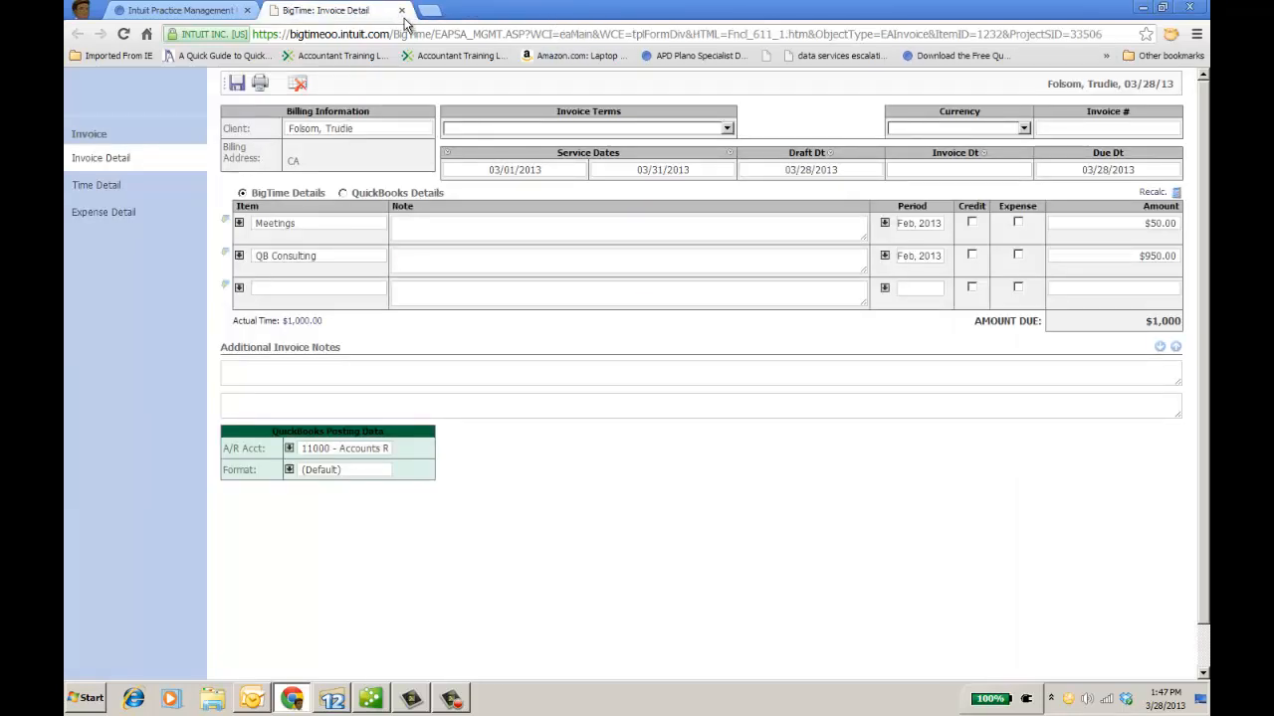
{"action": "left_click", "coordinate": [401, 11]}
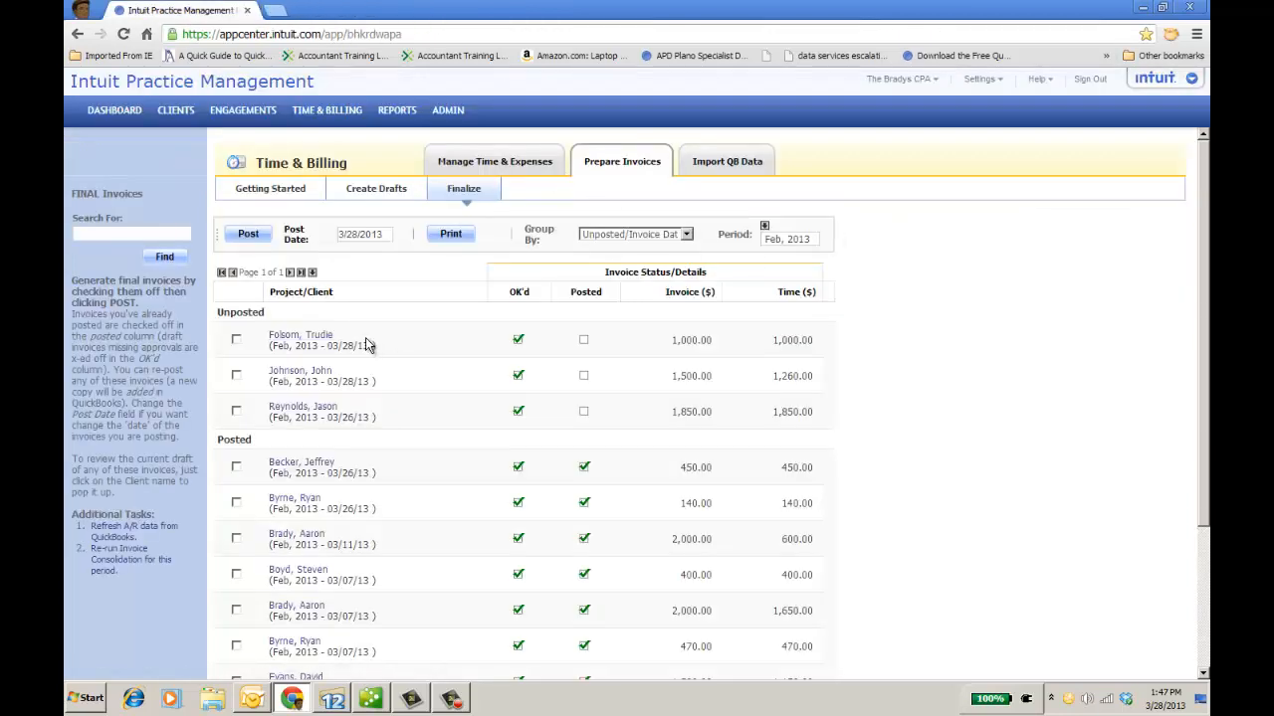
- Post the first unposted invoice to QuickBooks with the post date 3/28/2013, and return to the finalize list
{"action": "left_click", "coordinate": [237, 339]}
{"action": "left_click", "coordinate": [247, 238]}
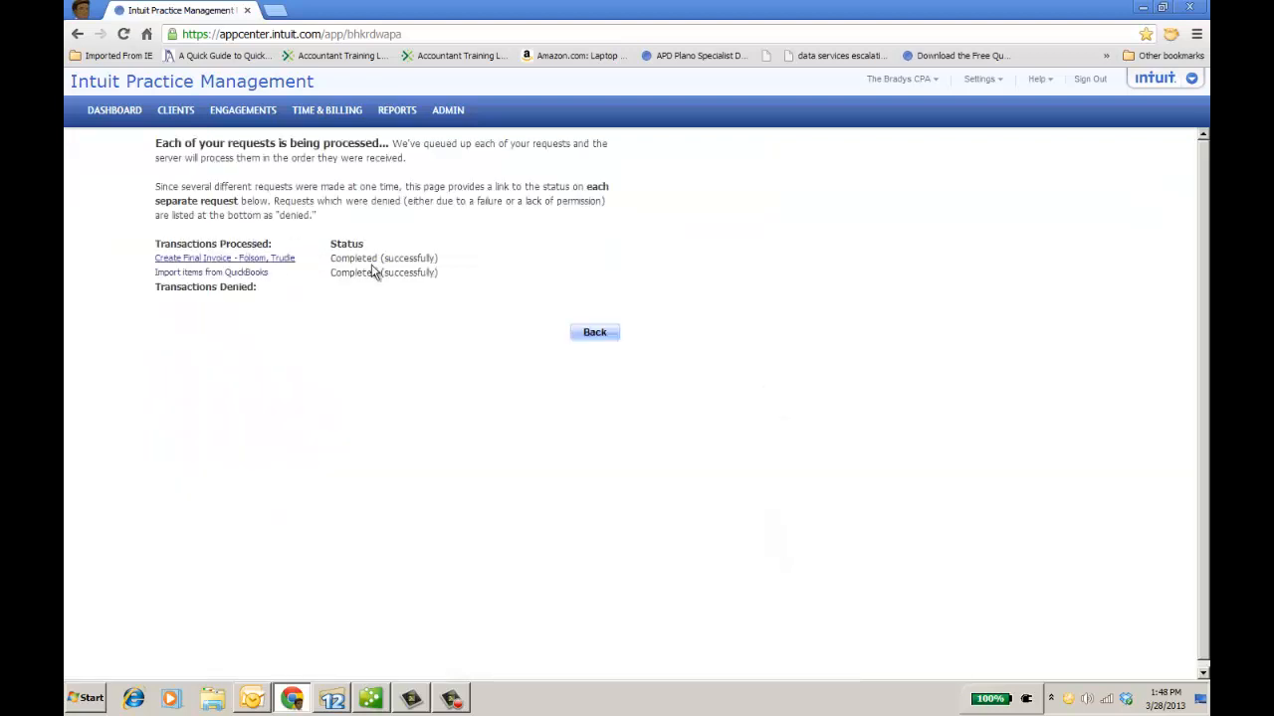
{"action": "left_click", "coordinate": [598, 335]}
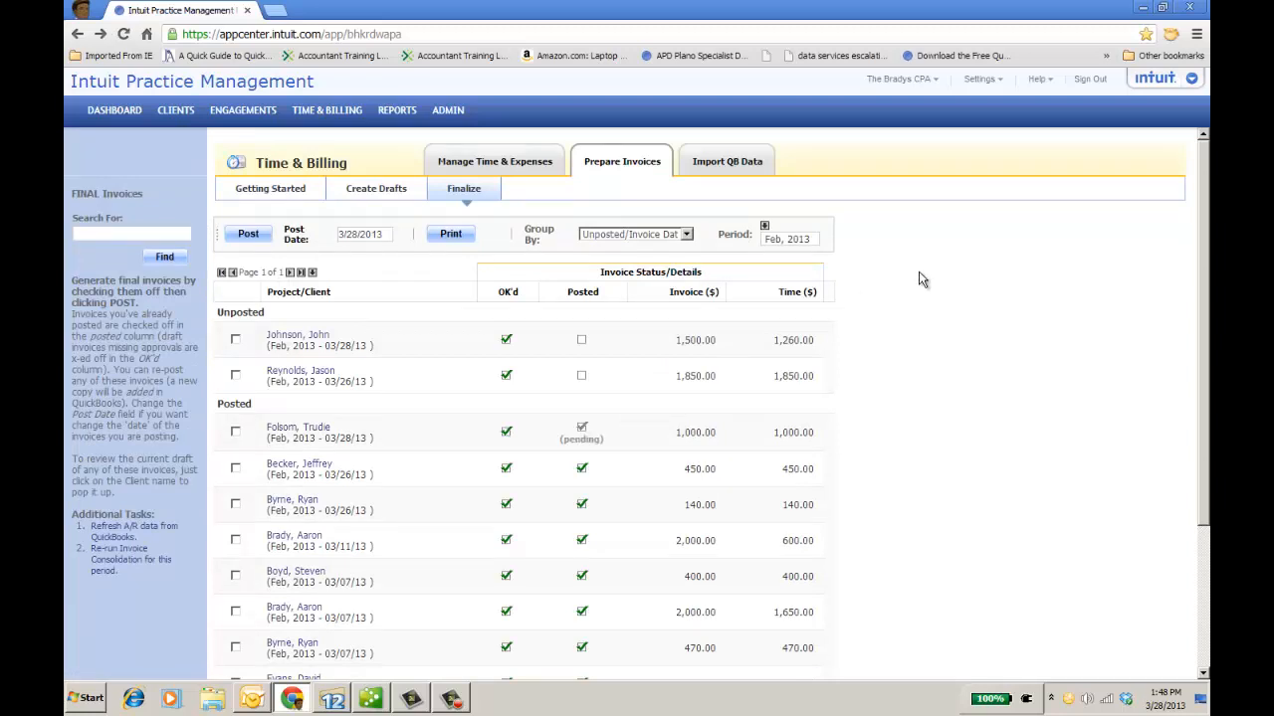
- Switch to QuickBooks Accountant, open the Intuit Sync Manager and place its window over the Item List
{"action": "left_click", "coordinate": [370, 700]}
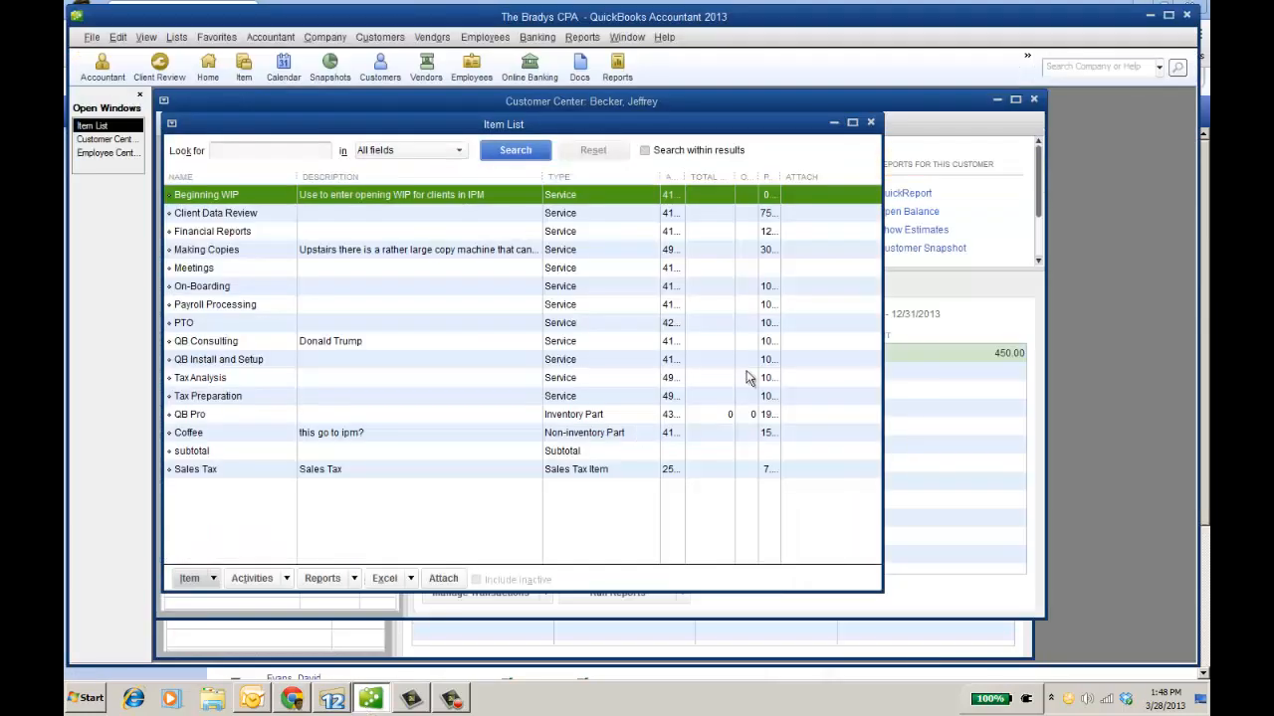
{"action": "left_click", "coordinate": [1052, 700]}
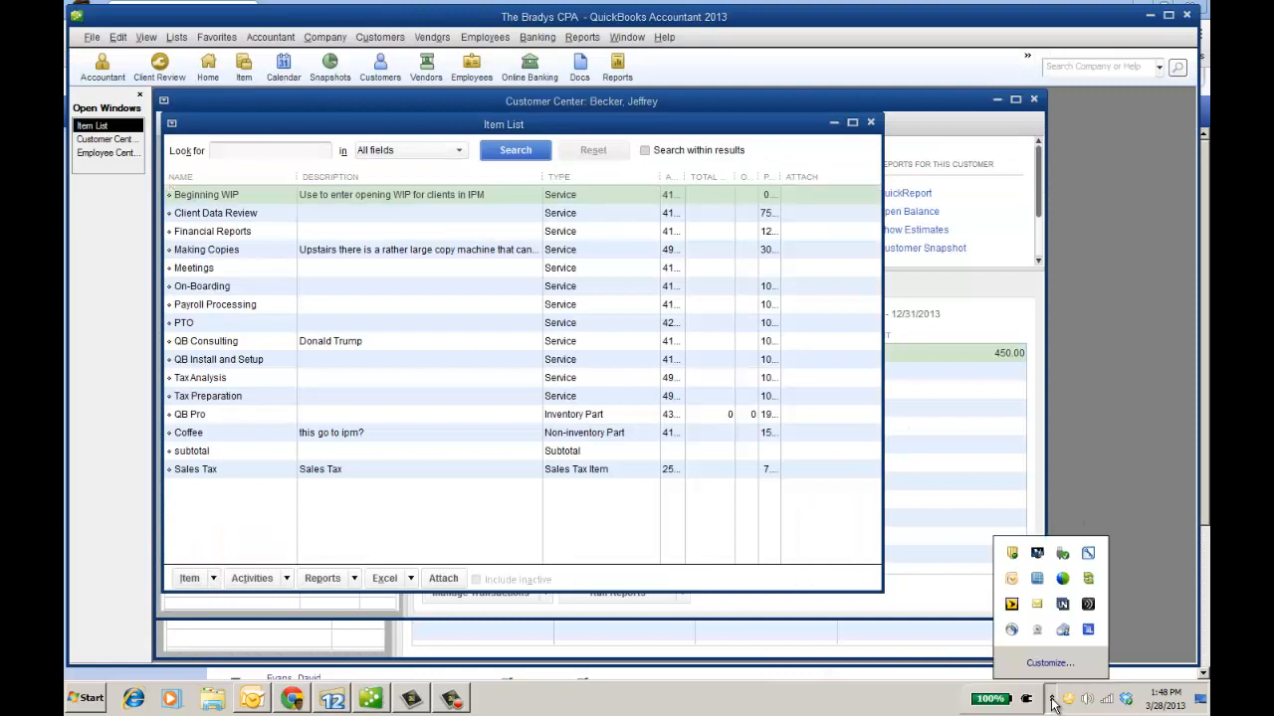
{"action": "right_click", "coordinate": [1092, 587]}
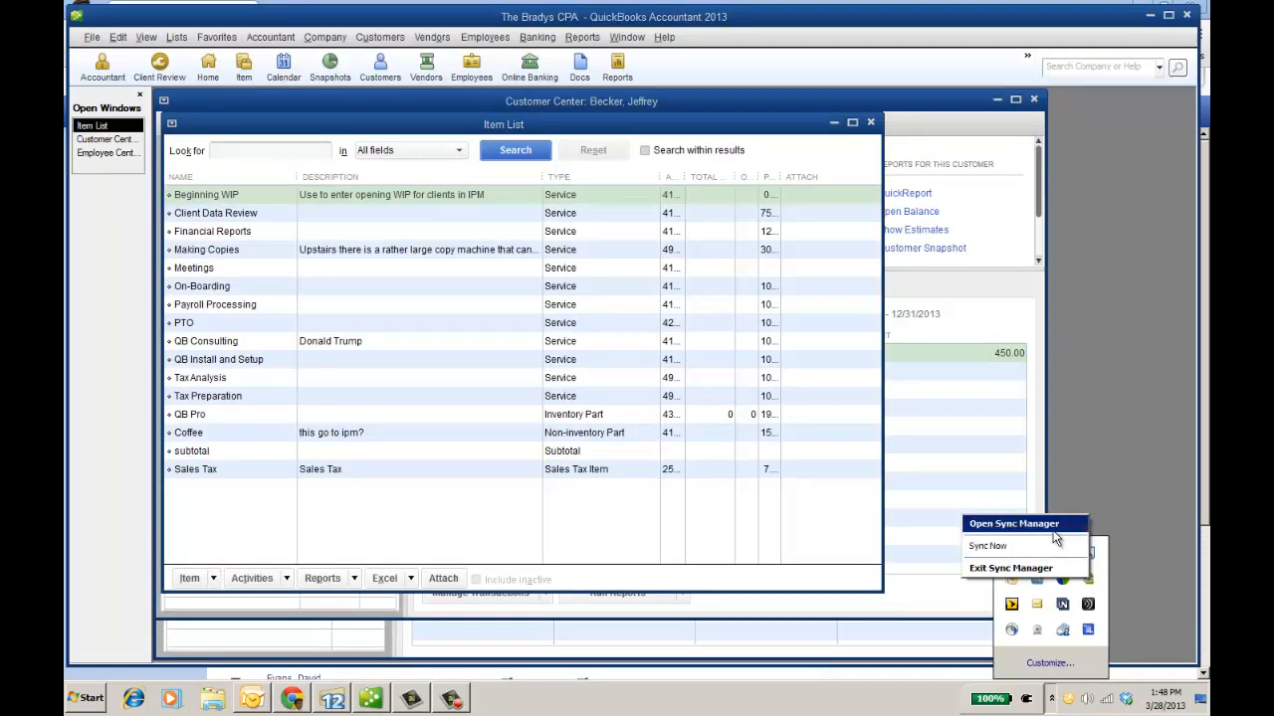
{"action": "left_click", "coordinate": [1080, 524]}
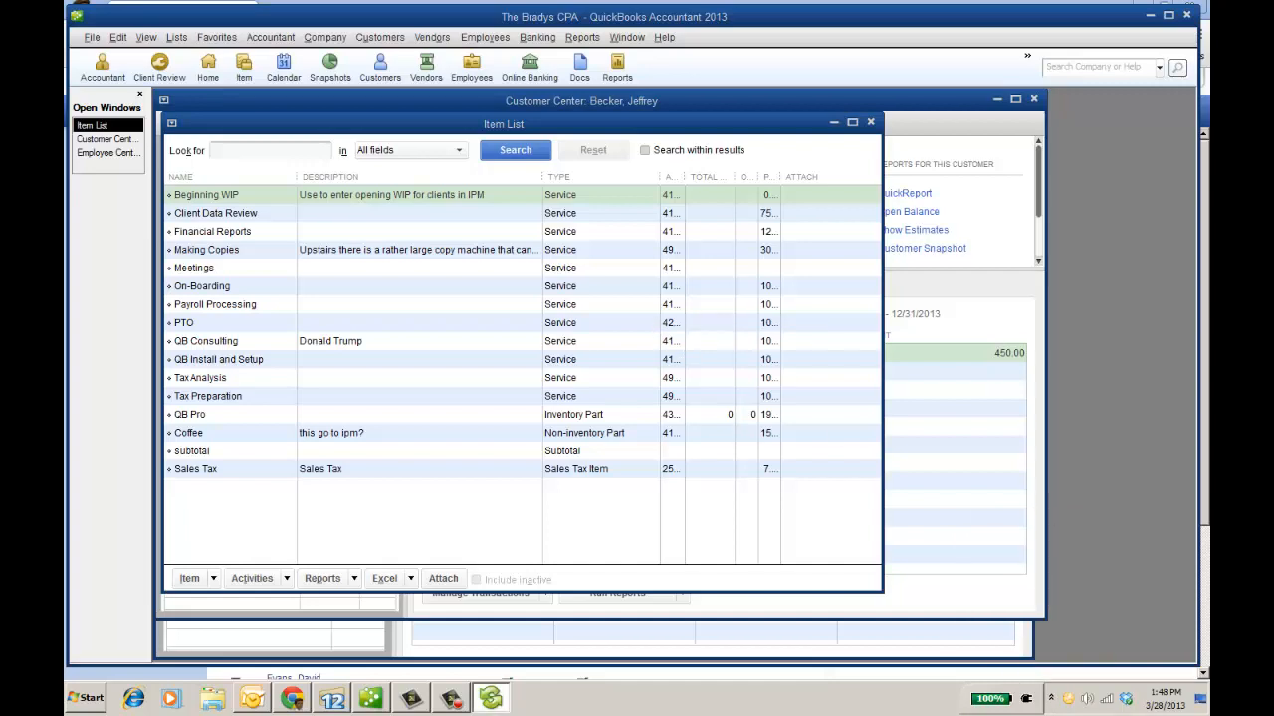
{"action": "left_click_drag", "start_coordinate": [1208, 183], "coordinate": [647, 212]}
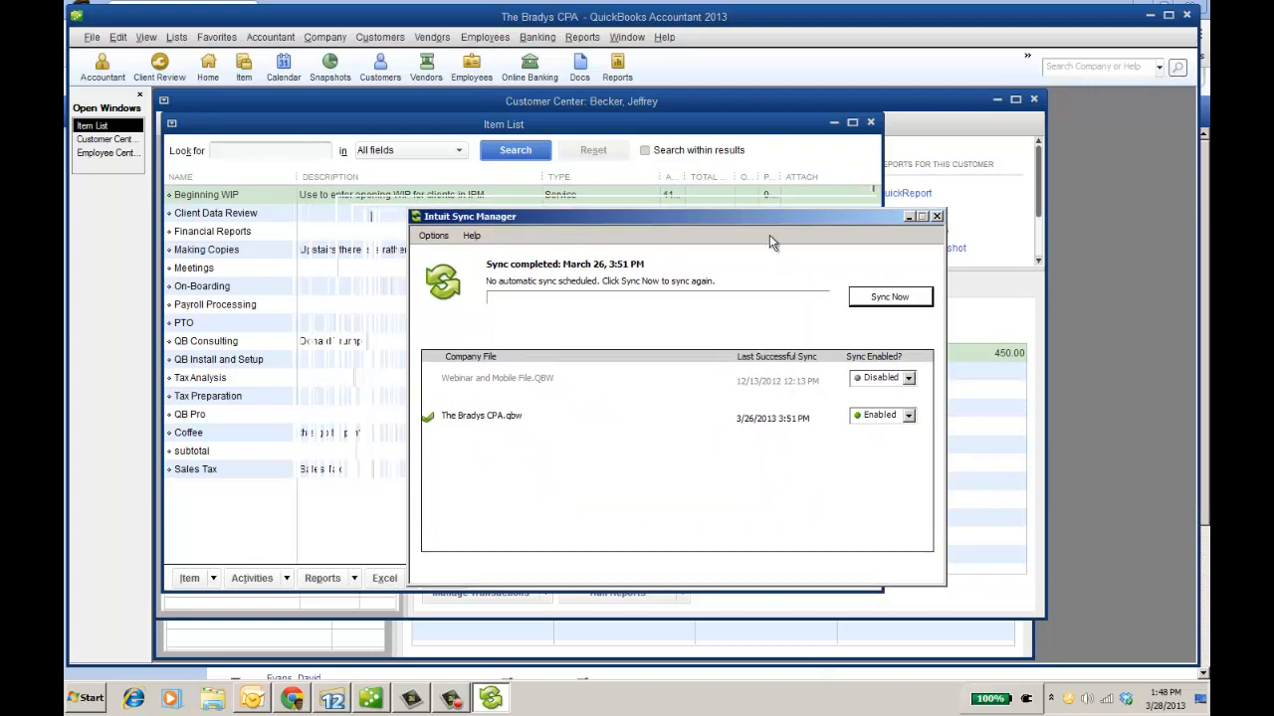
{"action": "left_click_drag", "start_coordinate": [759, 216], "coordinate": [670, 204]}
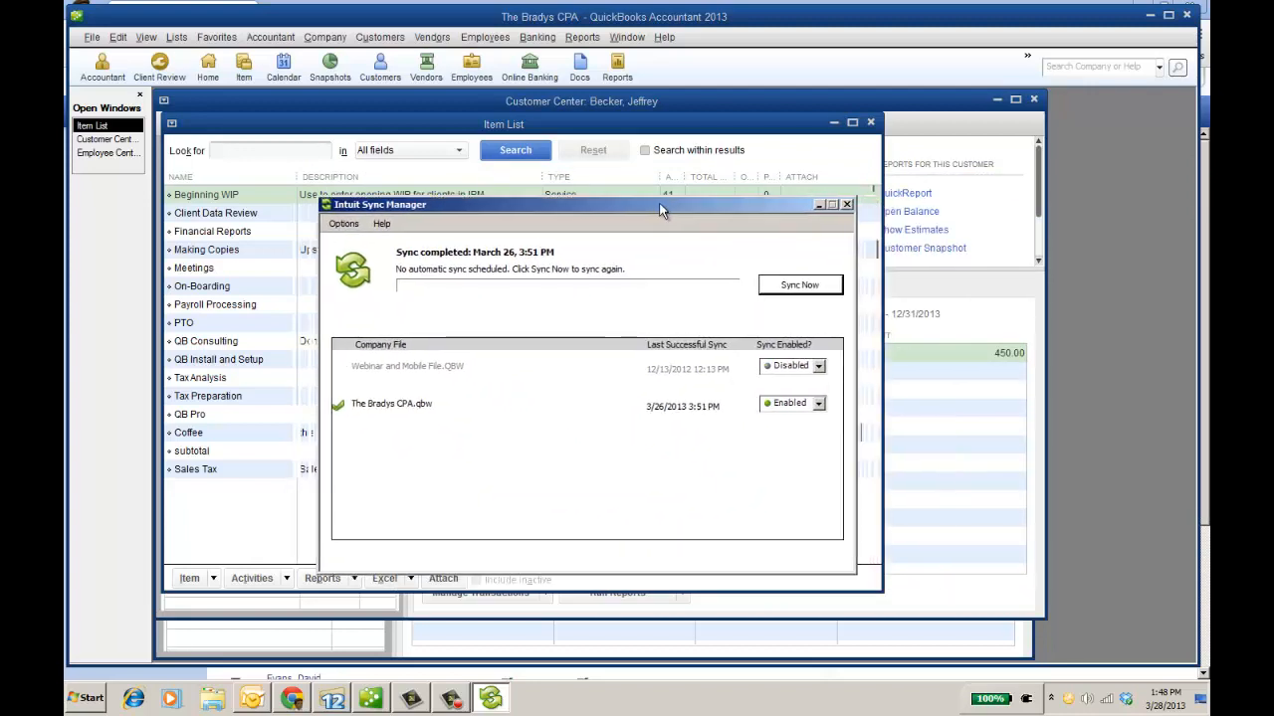
- Look at the Sync Manager's options and start an immediate sync of the enabled company file
{"action": "left_click", "coordinate": [343, 224]}
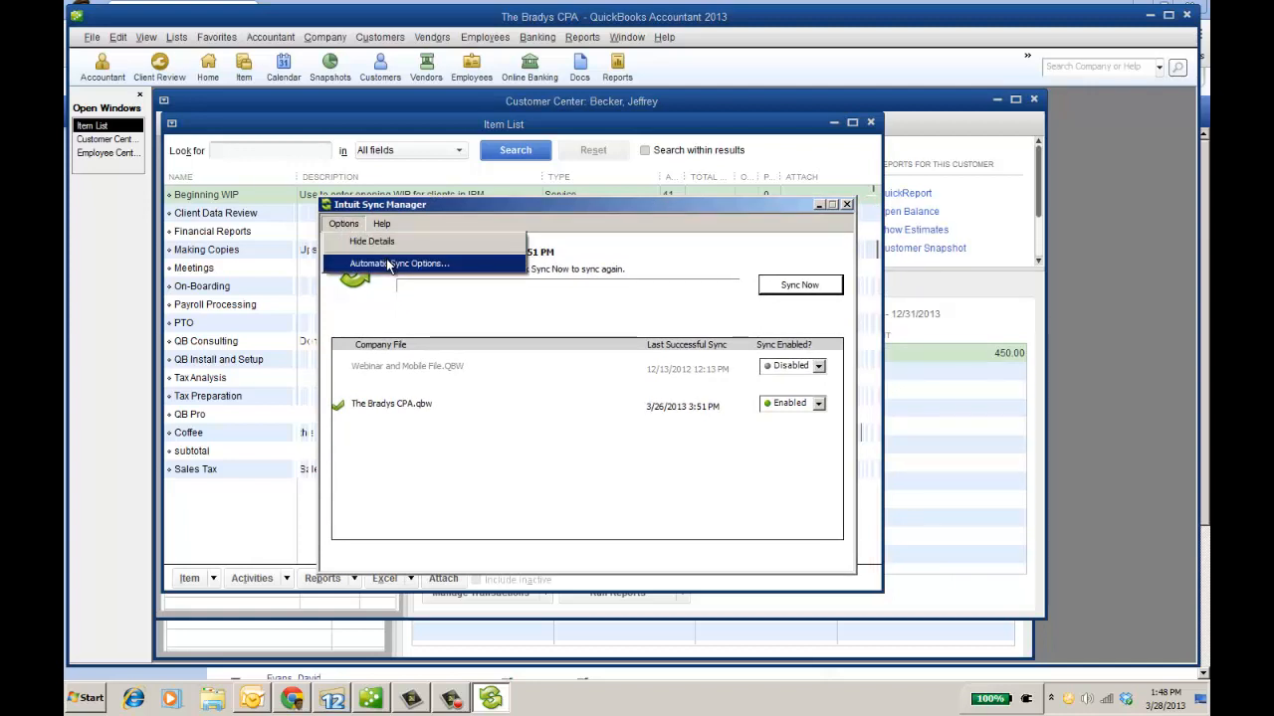
{"action": "left_click", "coordinate": [638, 252]}
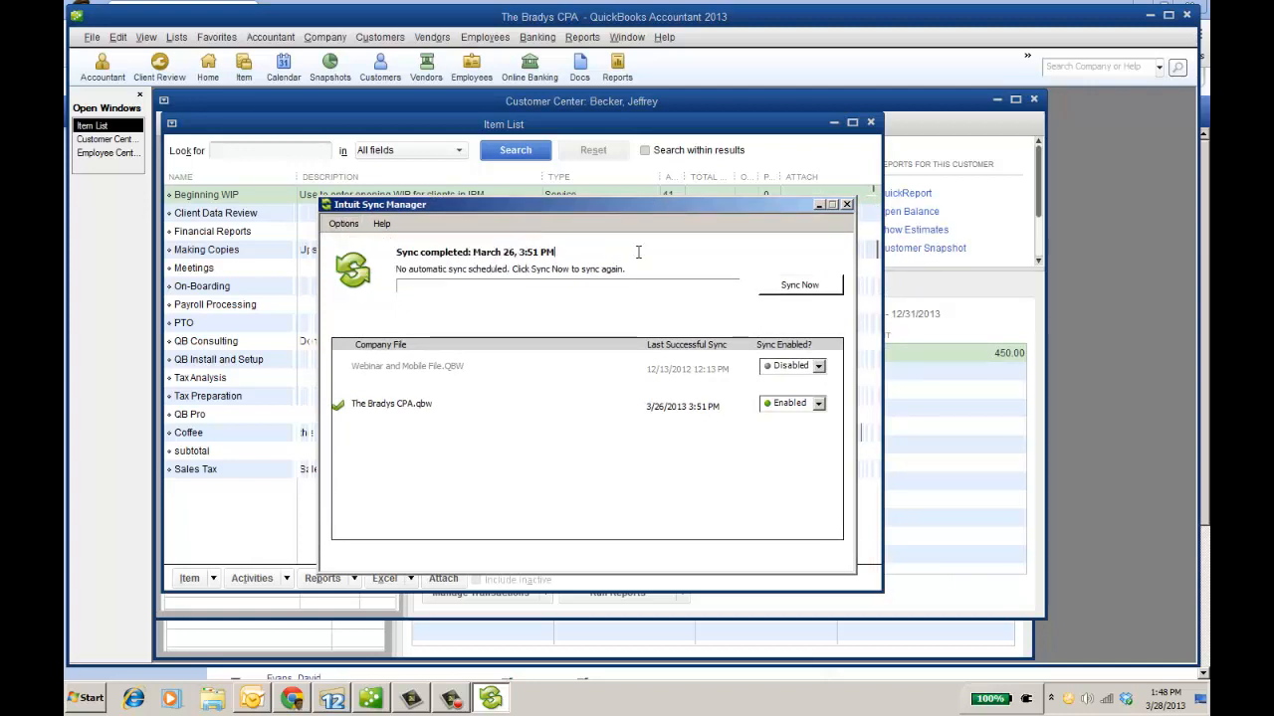
{"action": "left_click", "coordinate": [808, 289]}
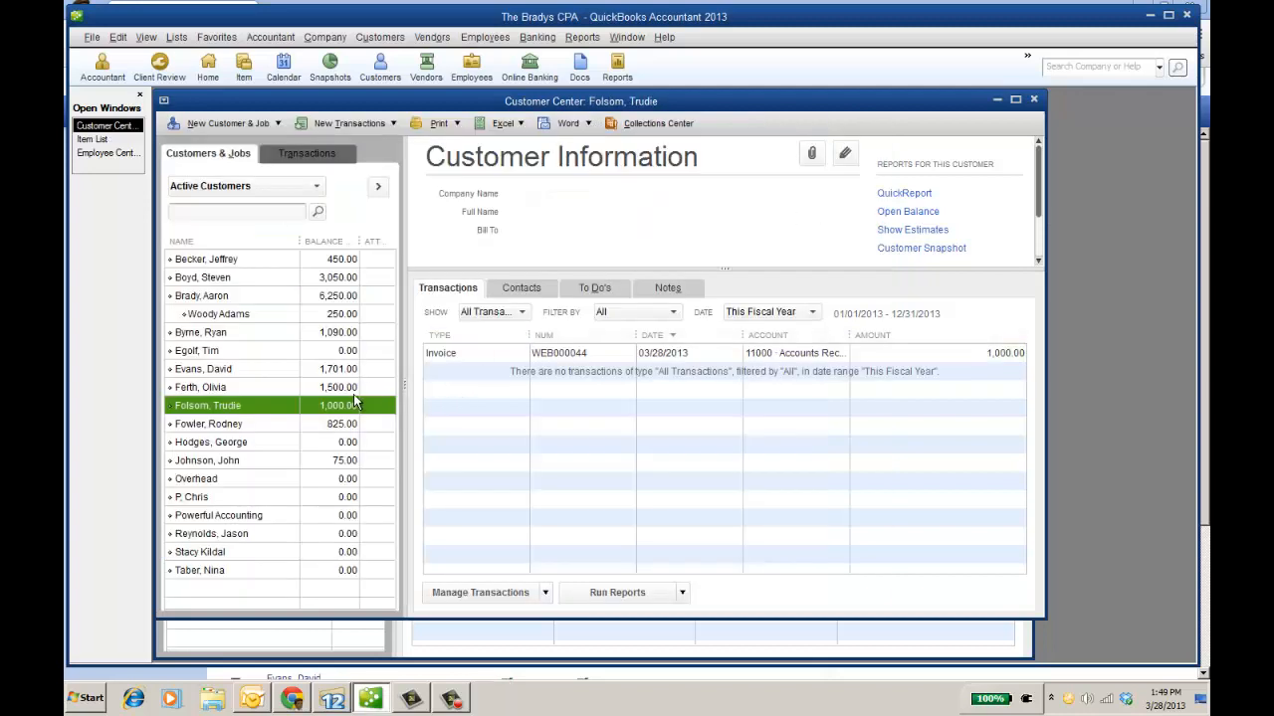
- Open the selected customer's invoice dated 03/28/2013, view its Meetings and QB Consulting lines, and minimize it
{"action": "double_click", "coordinate": [616, 351]}
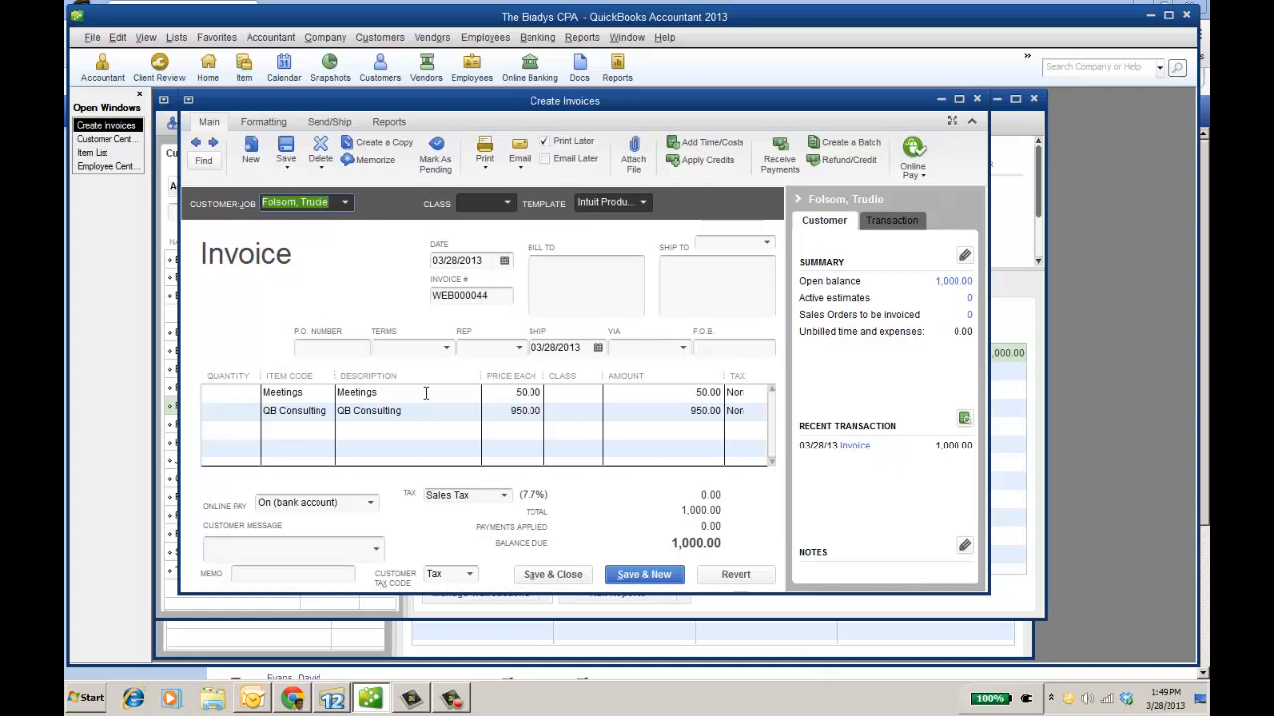
{"action": "left_click", "coordinate": [940, 101]}
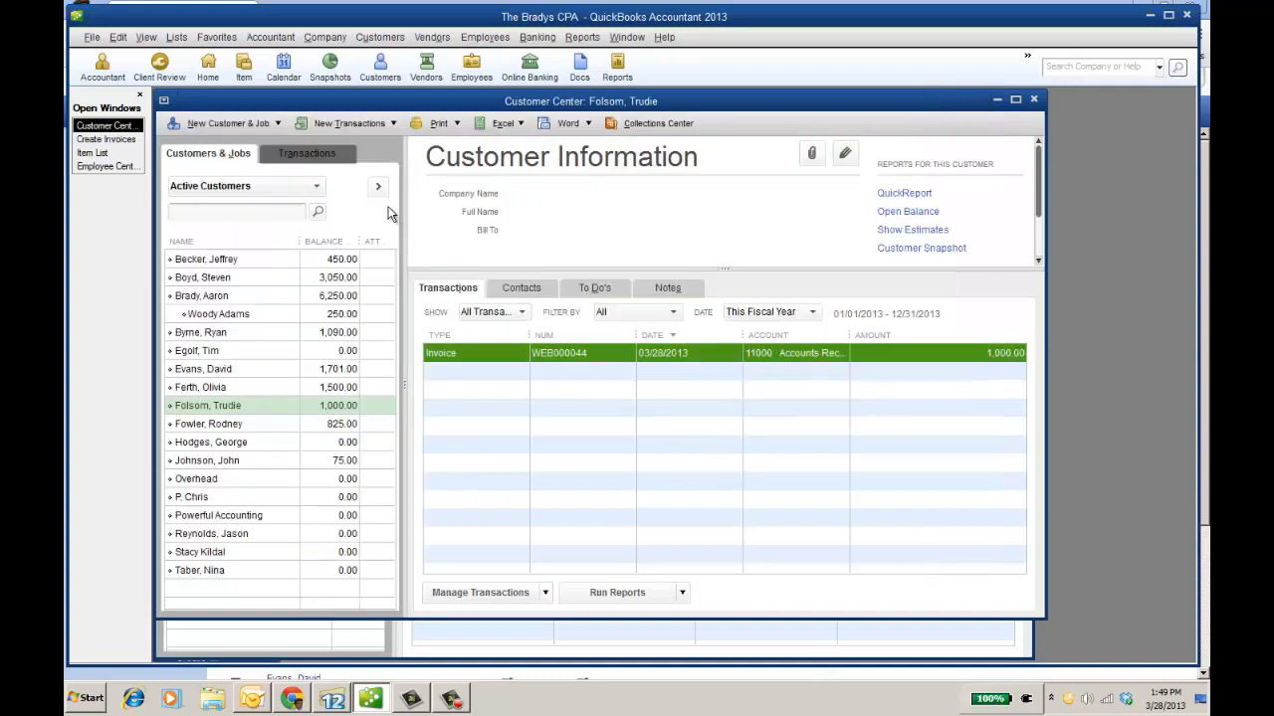
- Bring up the Employee Center and run the Time by Name report from the job and time reports
{"action": "left_click", "coordinate": [120, 167]}
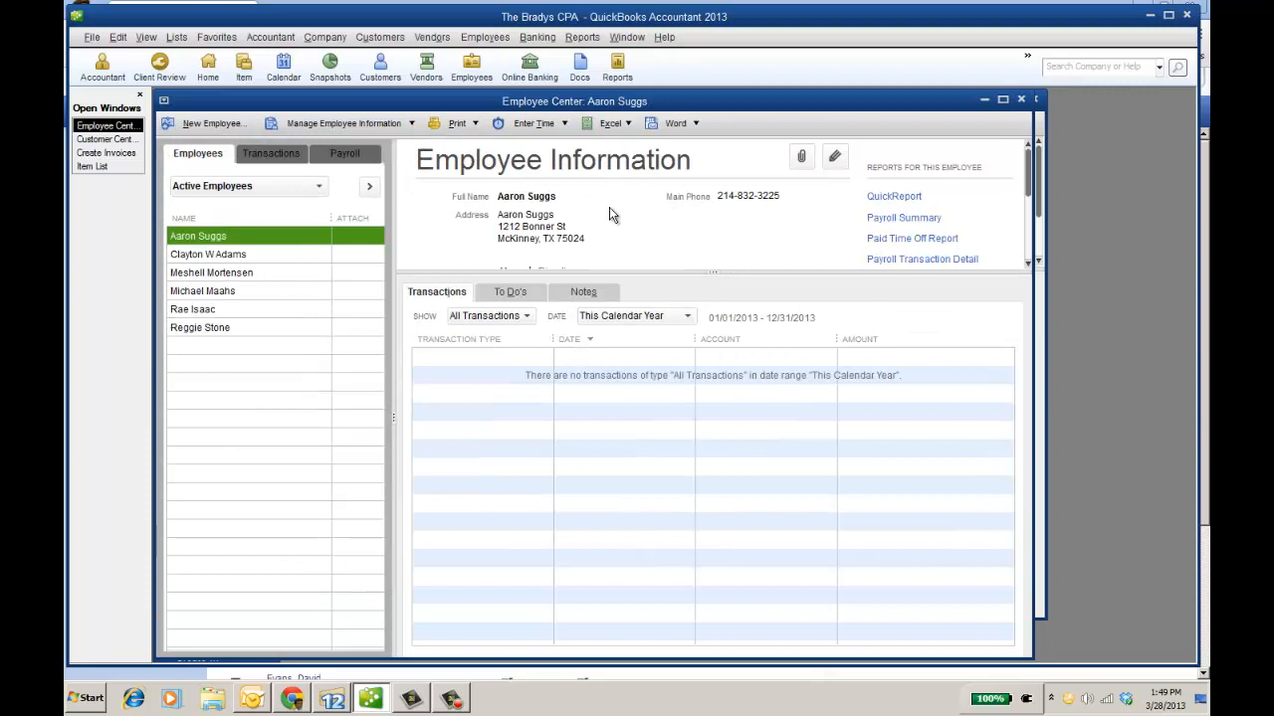
{"action": "left_click", "coordinate": [582, 37]}
{"action": "mouse_move", "coordinate": [637, 182]}
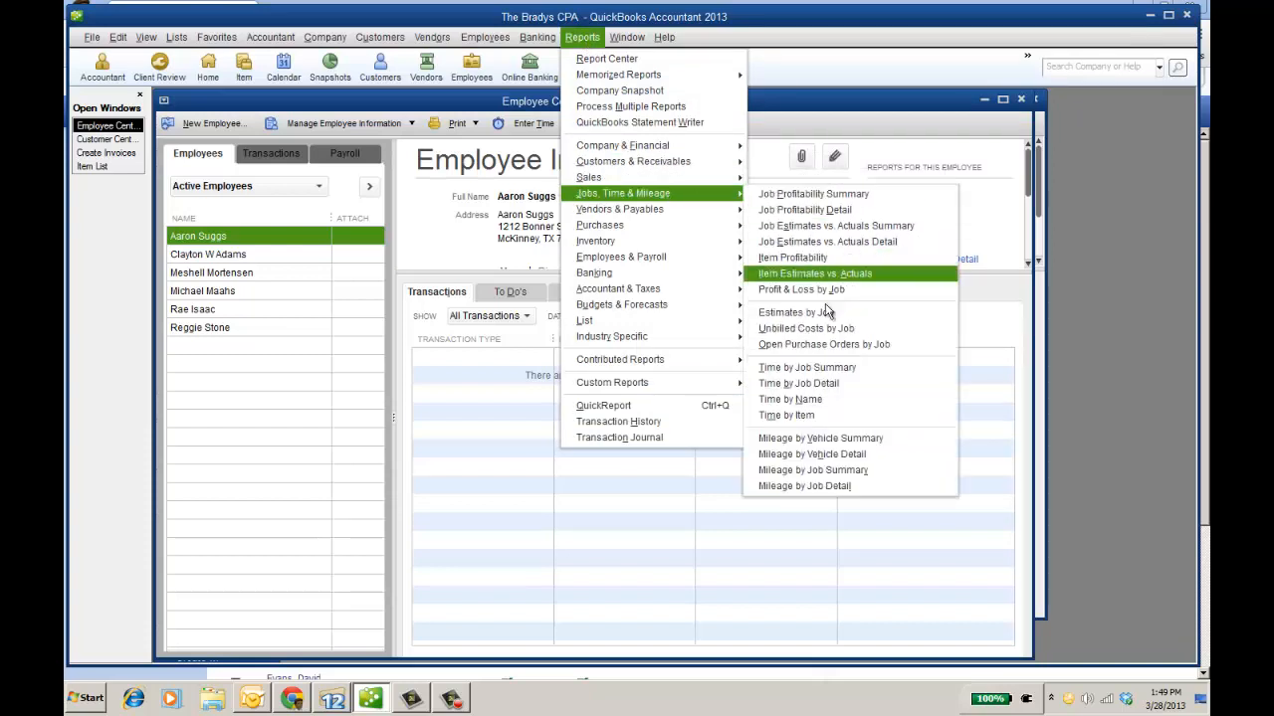
{"action": "left_click", "coordinate": [806, 399]}
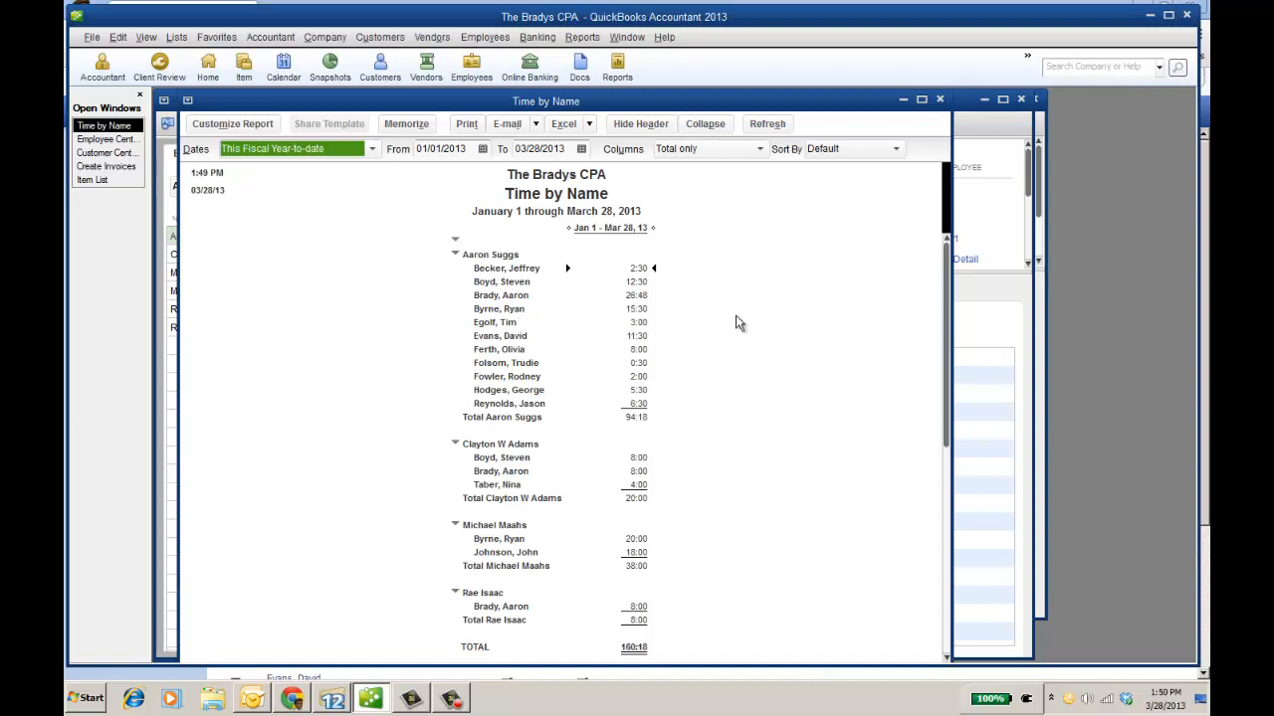
- Switch back to Intuit Practice Management and view the Billing Analysis reports by staff member and by engagement
{"action": "left_click", "coordinate": [297, 701]}
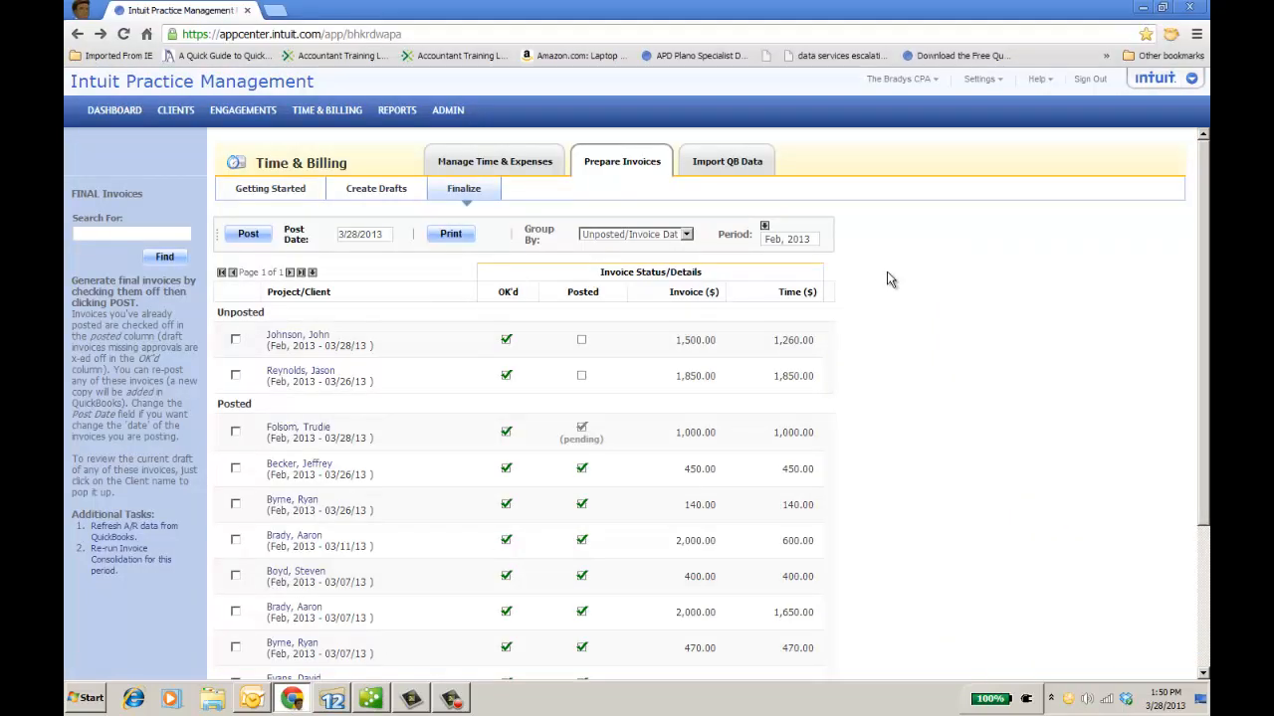
{"action": "left_click", "coordinate": [397, 110]}
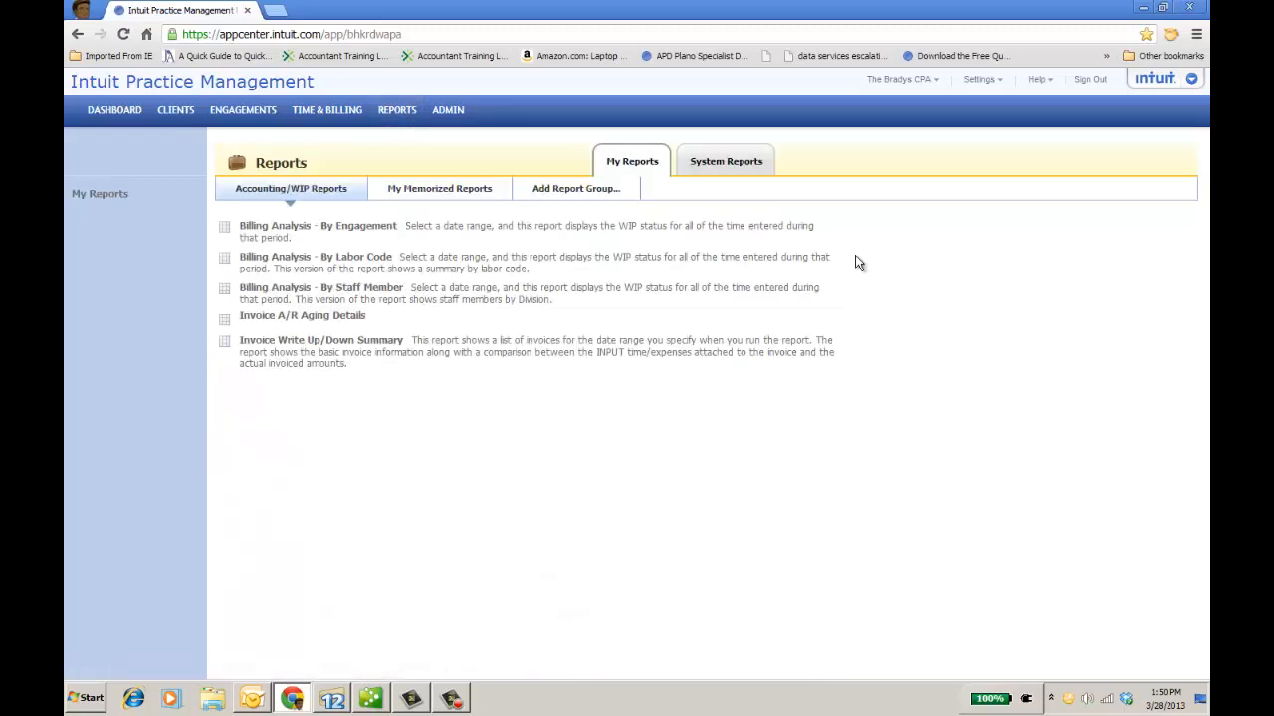
{"action": "left_click", "coordinate": [343, 290]}
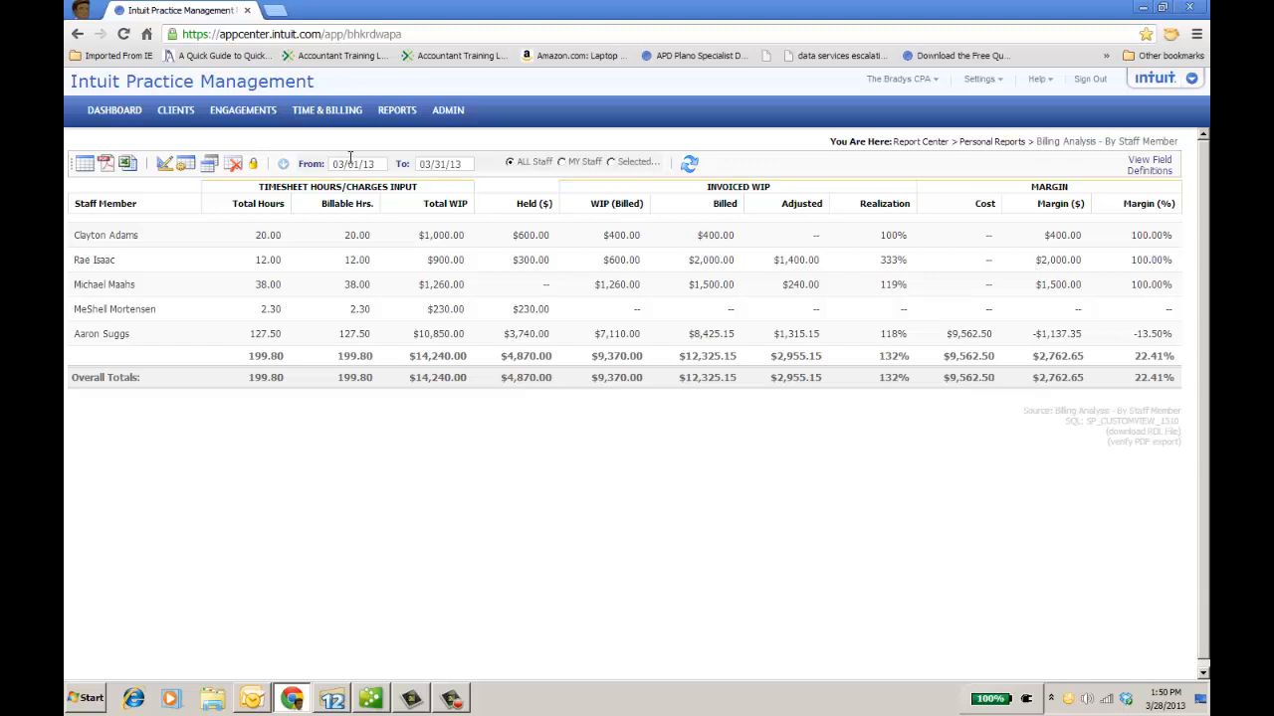
{"action": "left_click", "coordinate": [397, 109]}
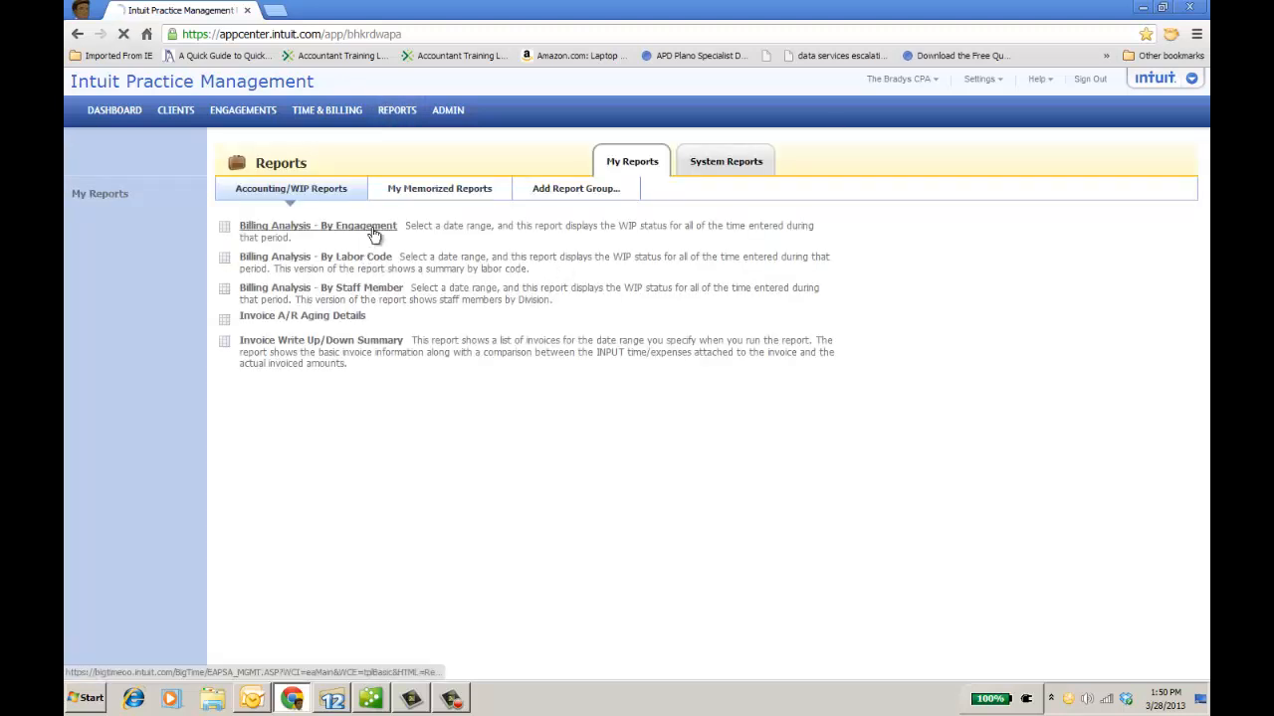
{"action": "left_click", "coordinate": [372, 229]}
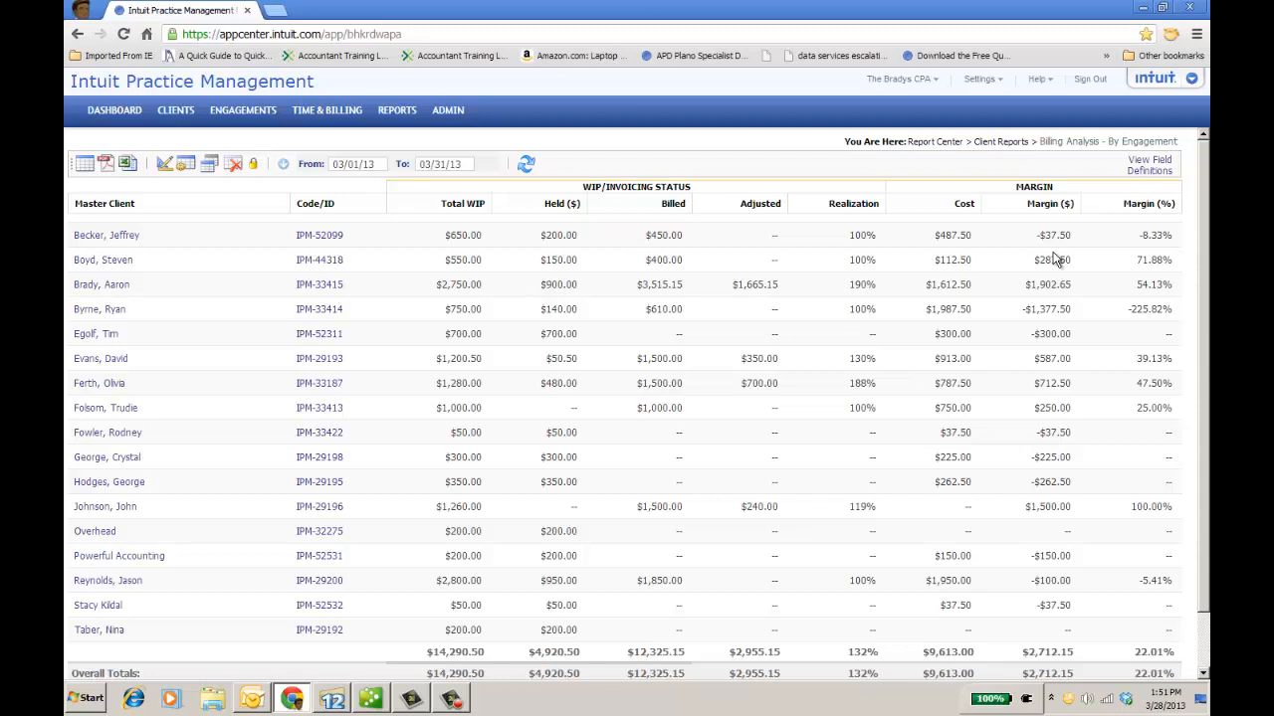
- Return to the dashboard timesheet and go on to the engagements section
{"action": "left_click", "coordinate": [114, 110]}
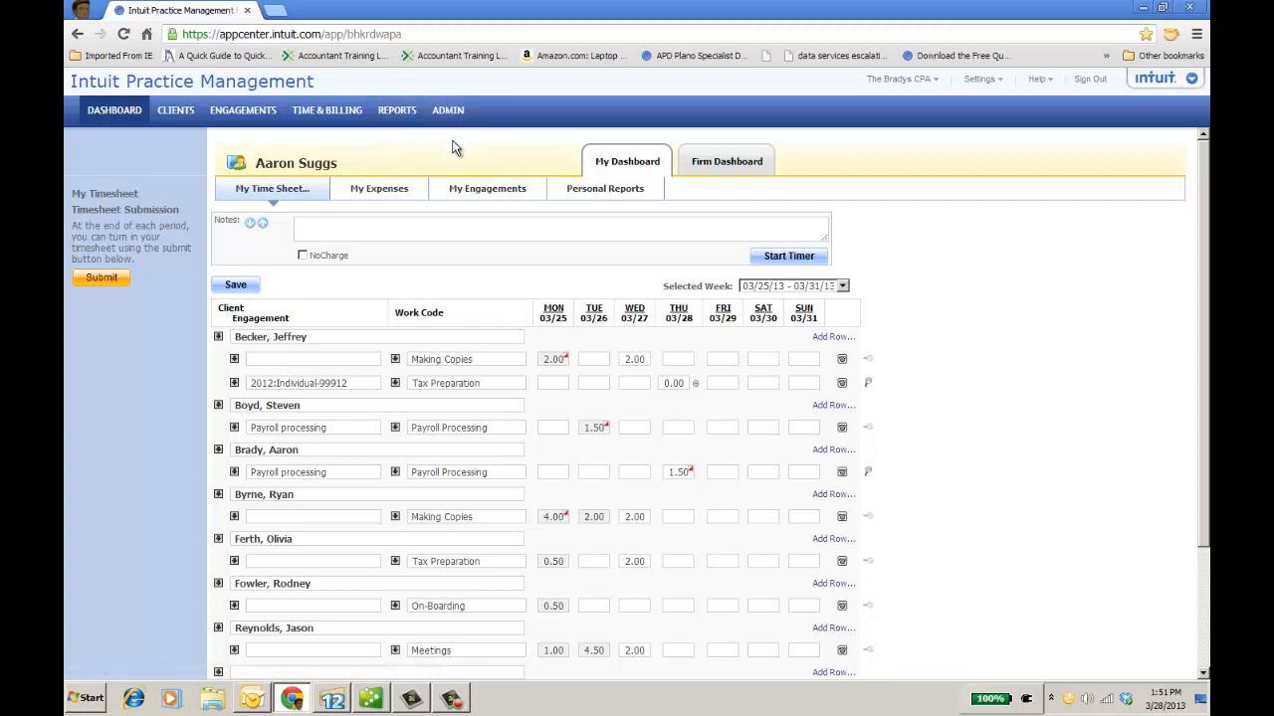
{"action": "left_click", "coordinate": [249, 113]}
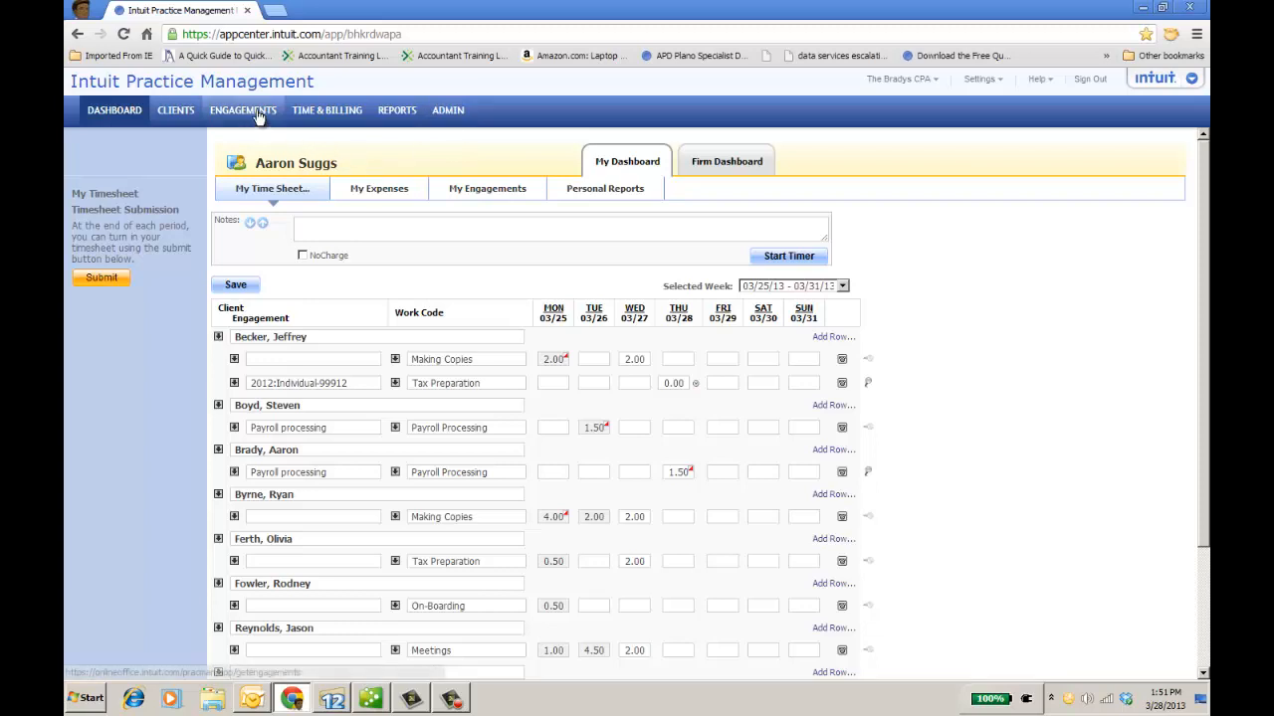